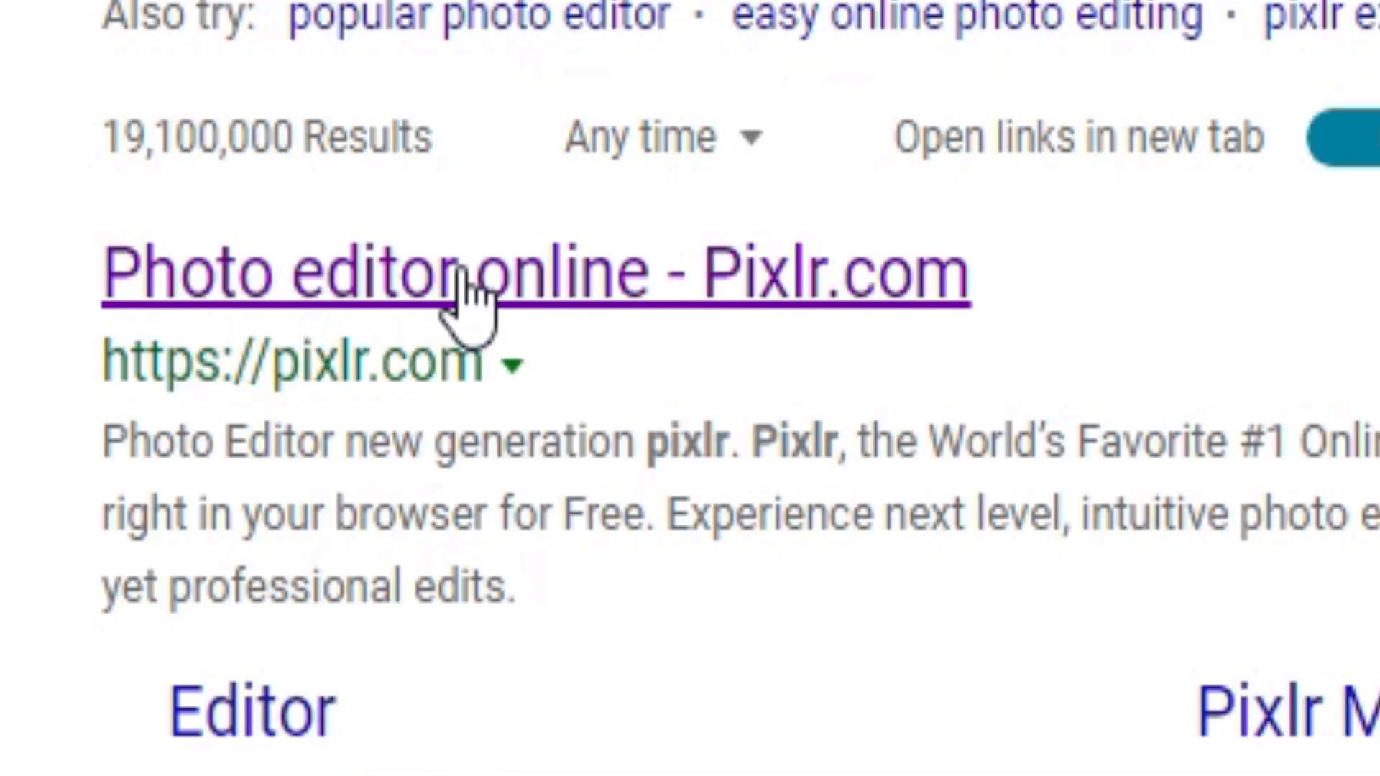
Step: Open the Pixlr.com photo editor site from the search results and launch the advanced Pixlr E editor
click(463, 273)
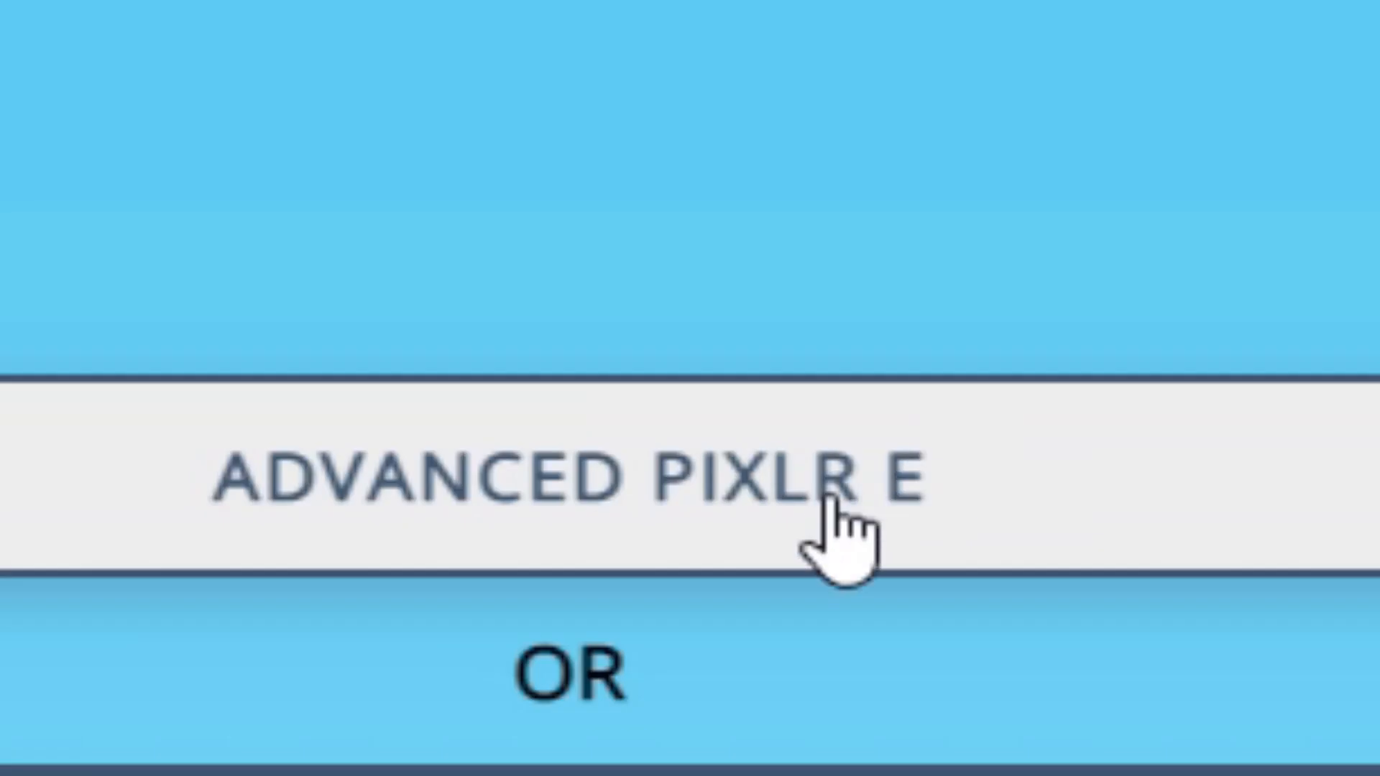
click(874, 509)
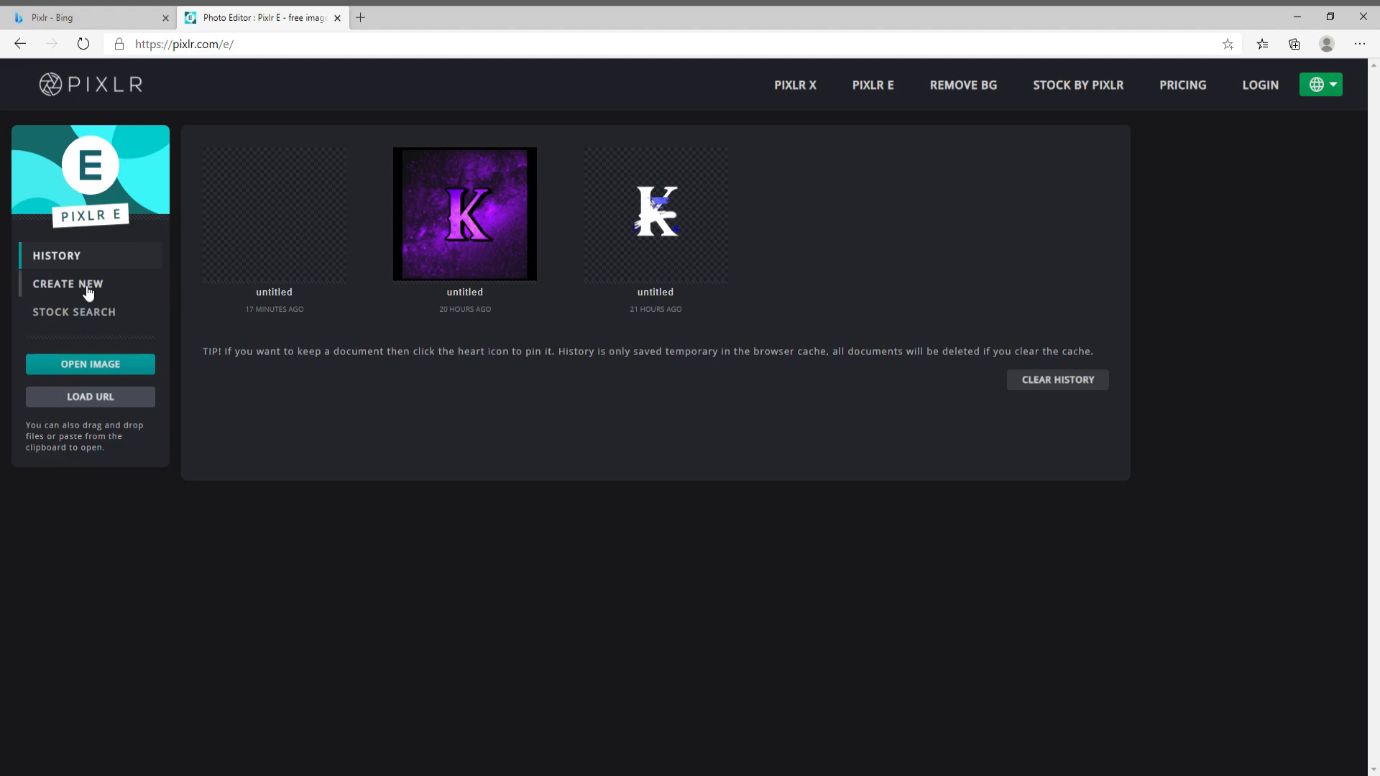
Step: Create a new blank image from the Web small preset with the height changed to 800, giving 800 x 800 px
click(117, 288)
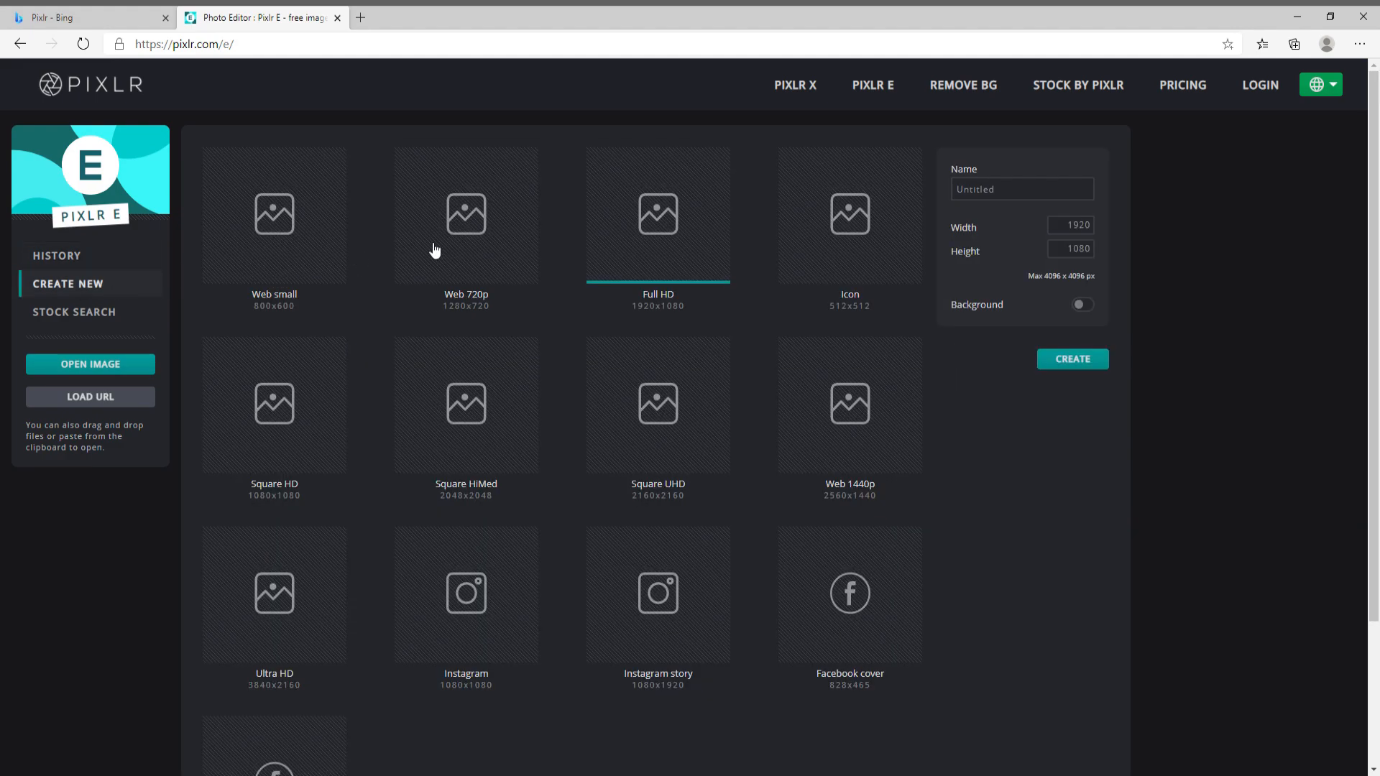
click(267, 241)
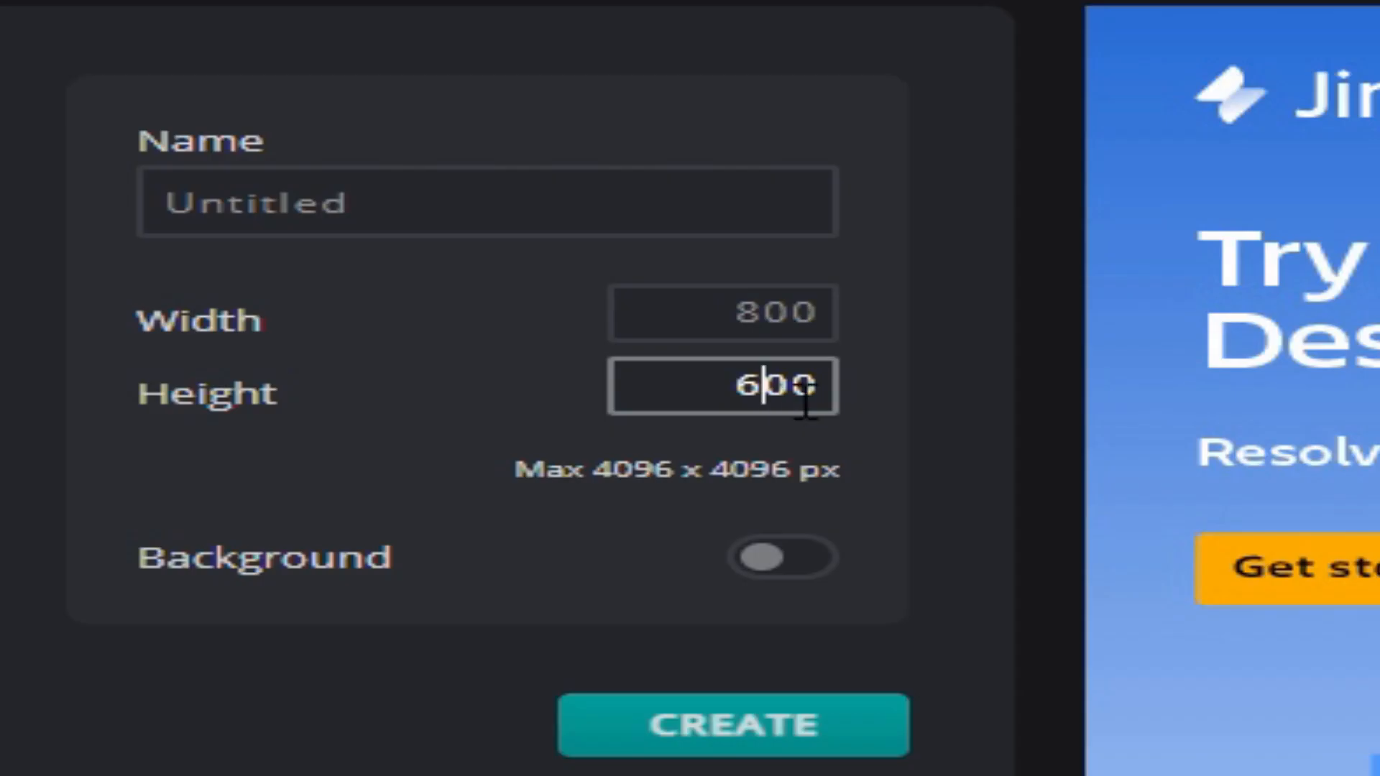
click(1083, 248)
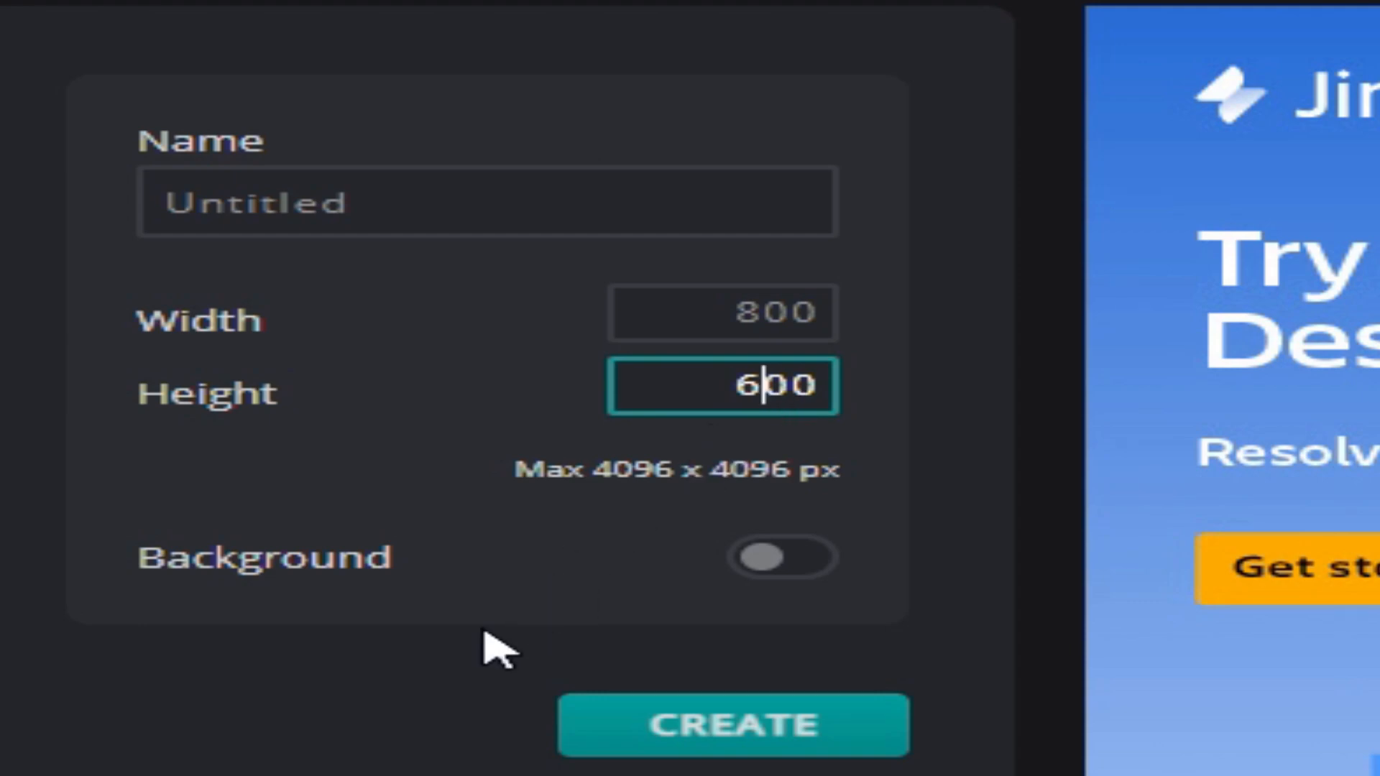
key(BackSpace)
text(8)
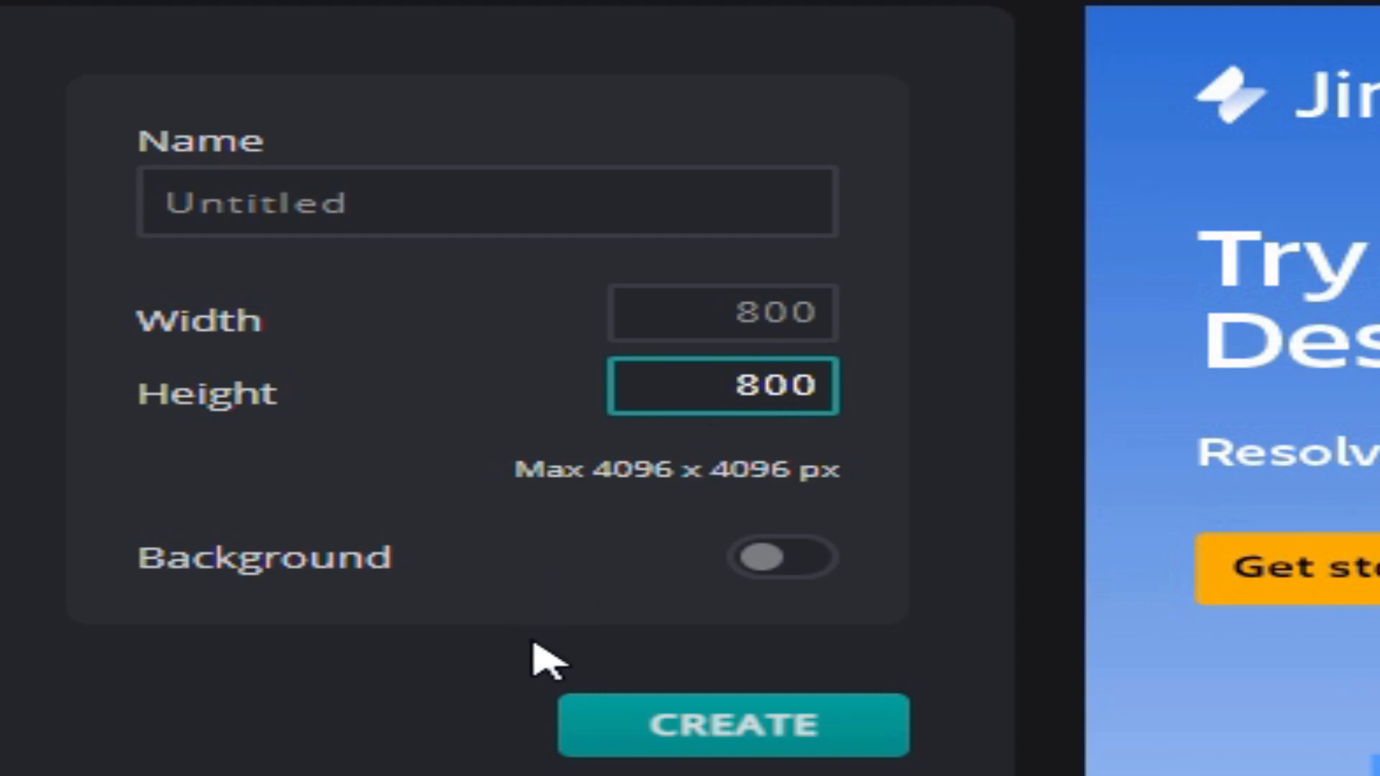
click(787, 741)
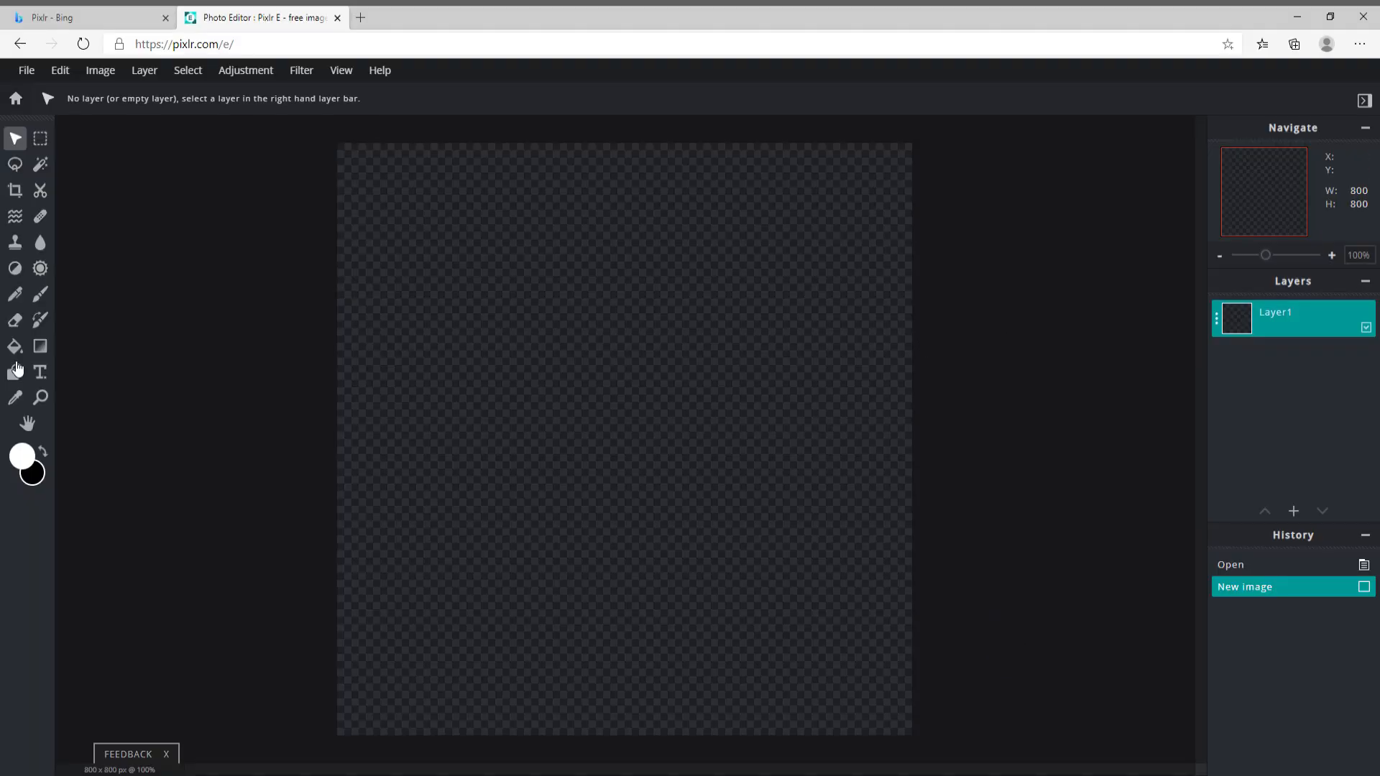
Step: Add a new text layer on the canvas and replace its placeholder text with the letter K
click(41, 372)
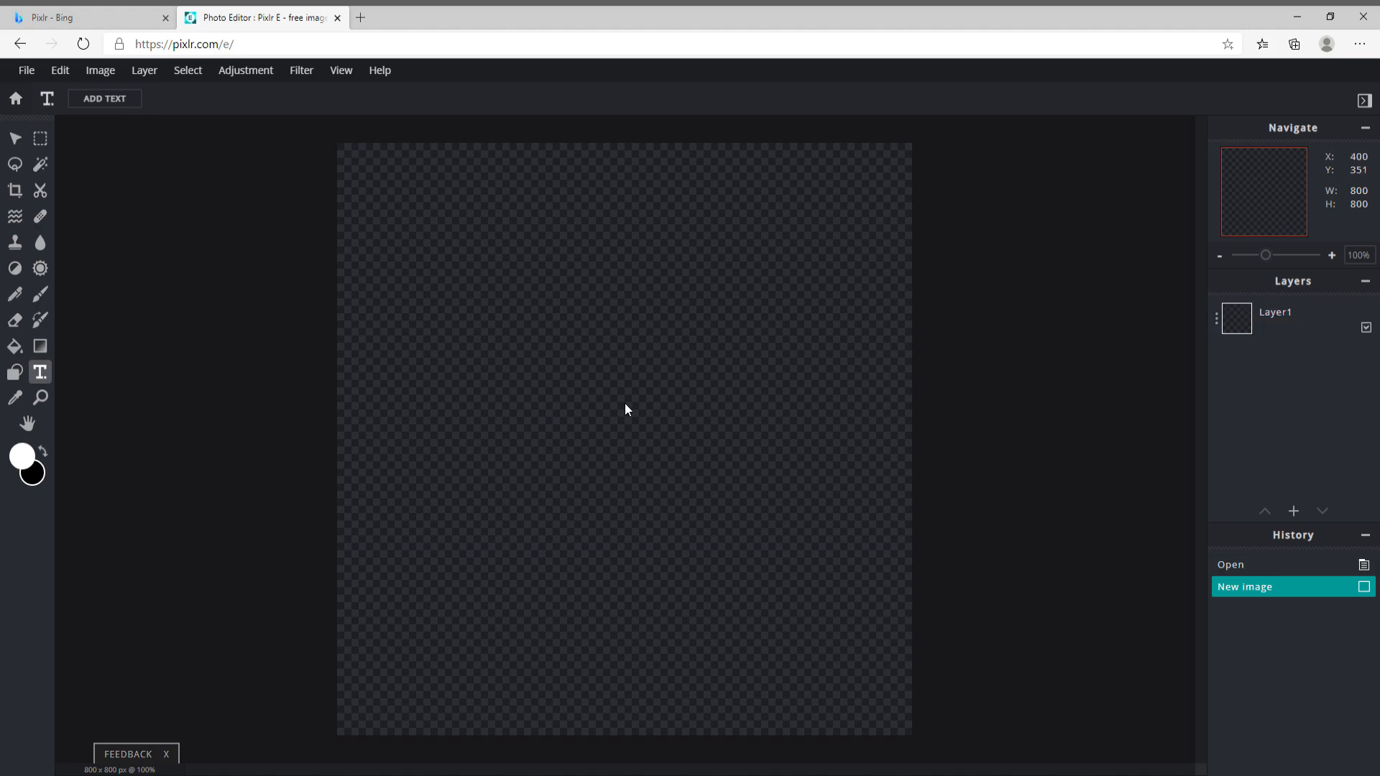
click(625, 405)
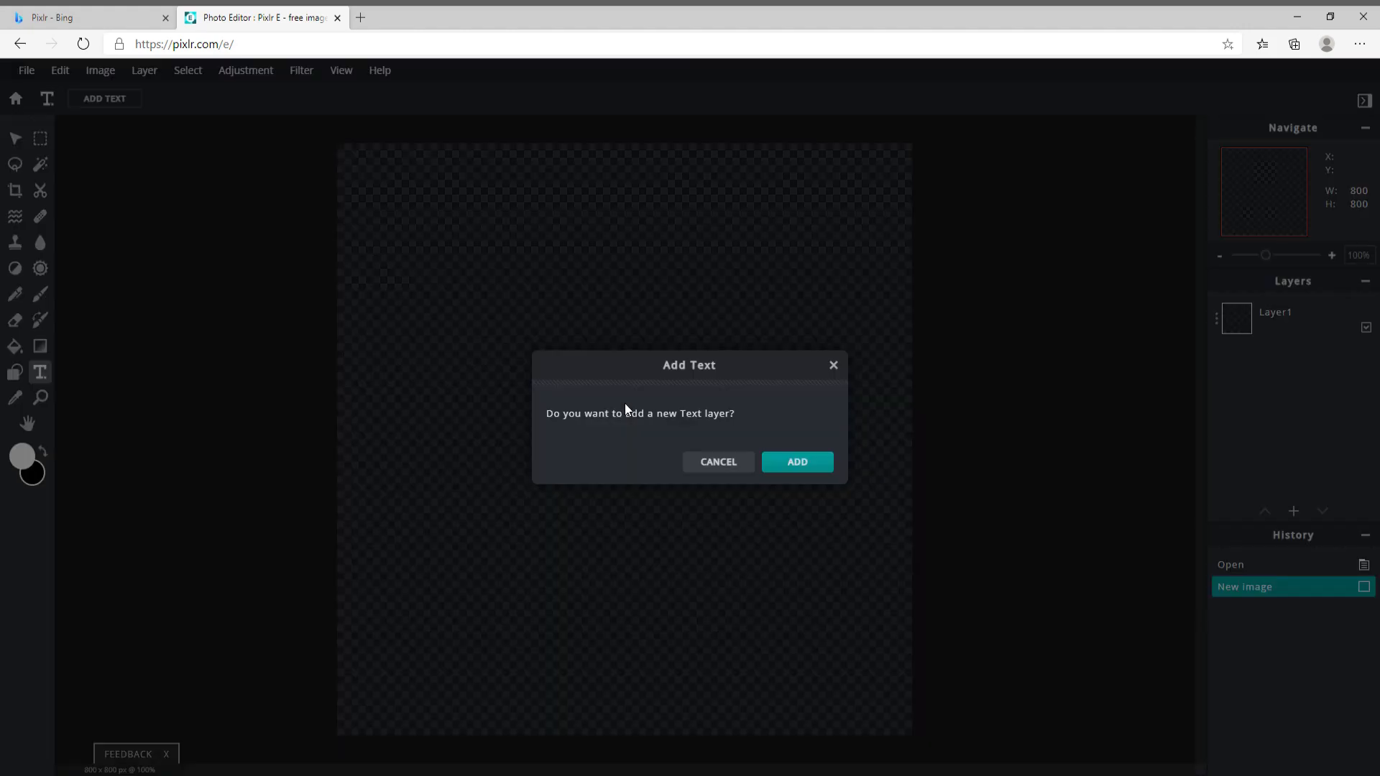
click(797, 464)
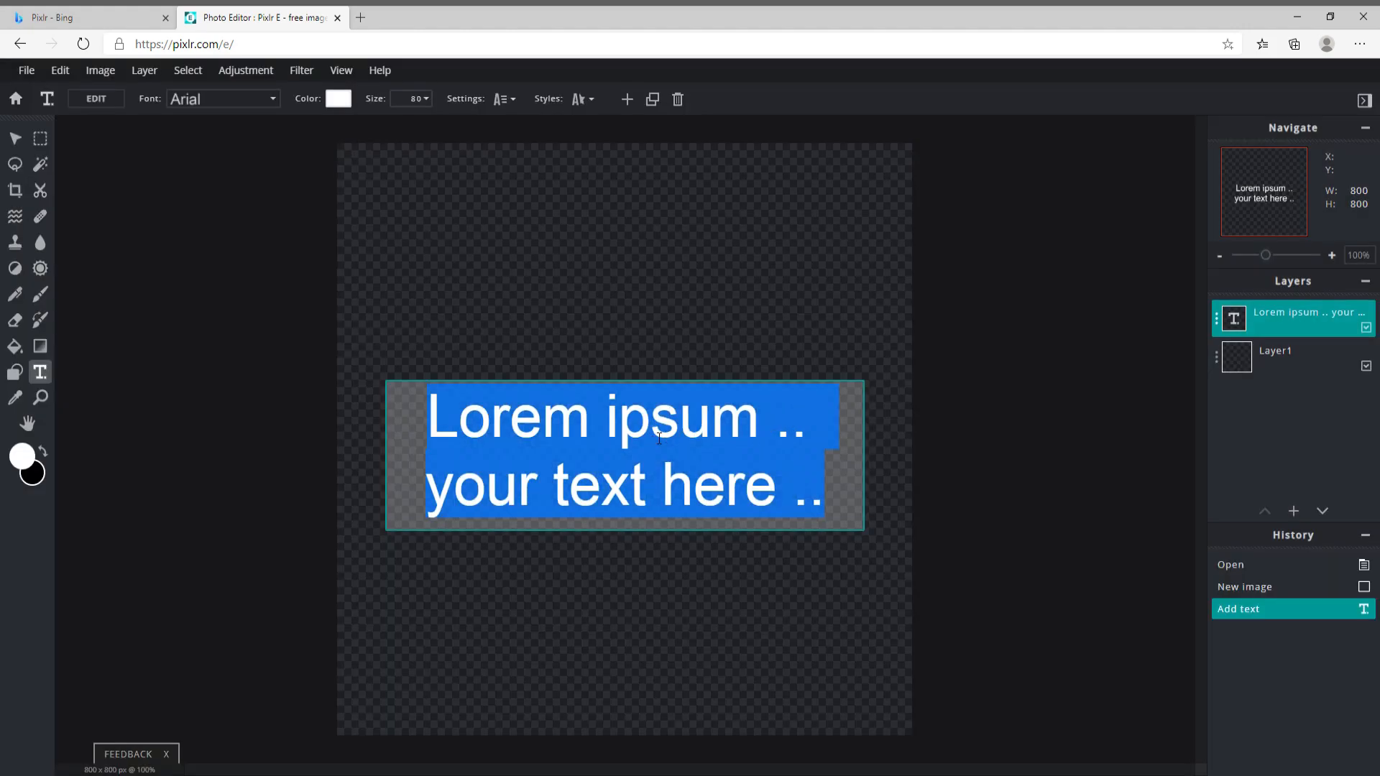
key(BackSpace)
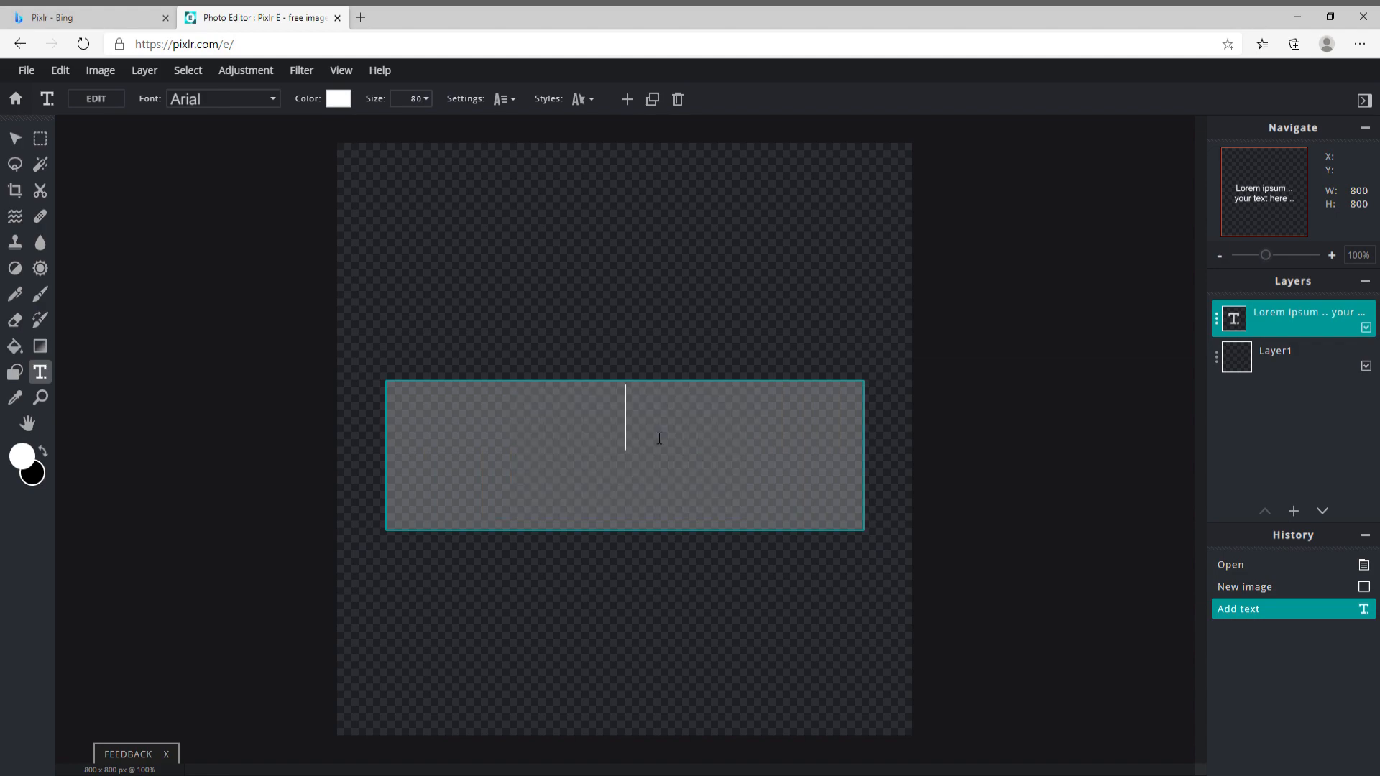
text(K)
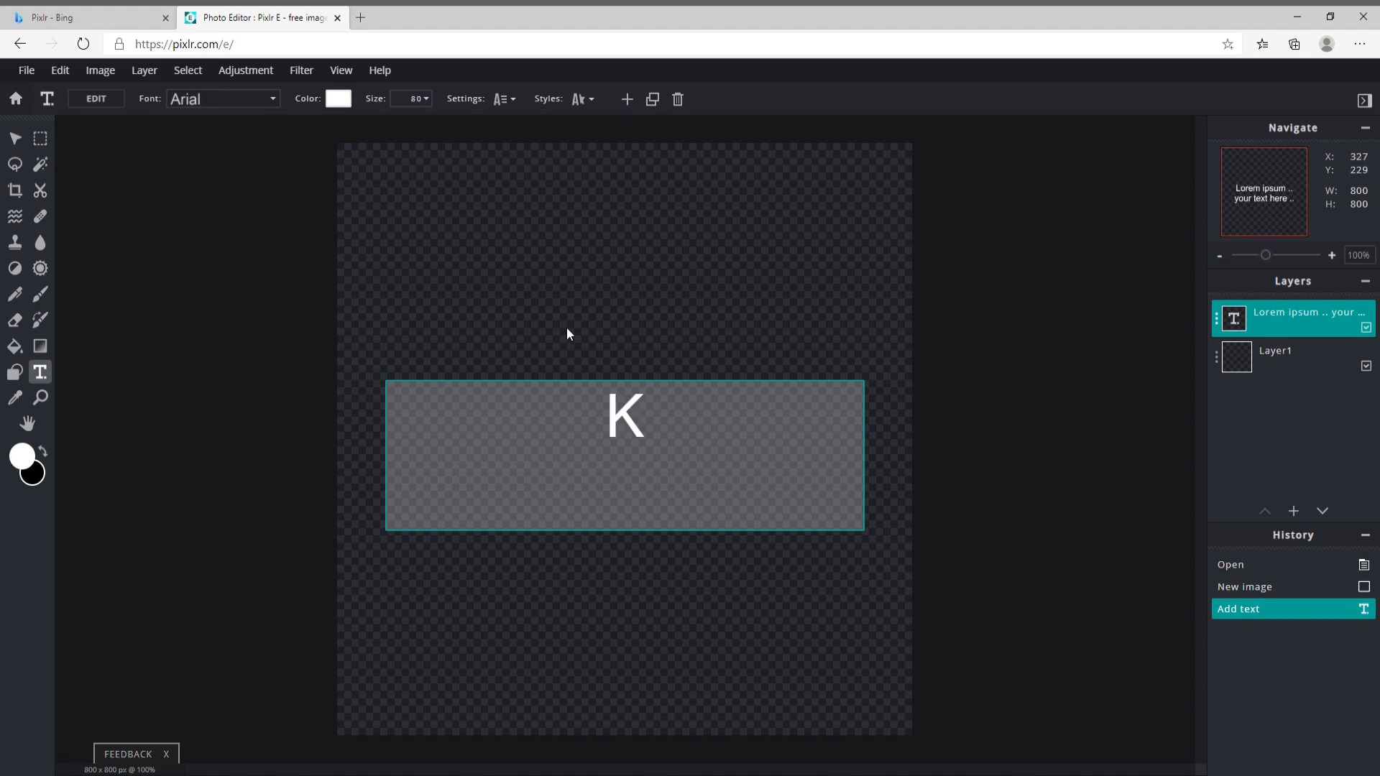
Step: Change the font of the K text to Artick
click(275, 100)
scroll(209, 383, down, 1)
scroll(210, 383, down, 1)
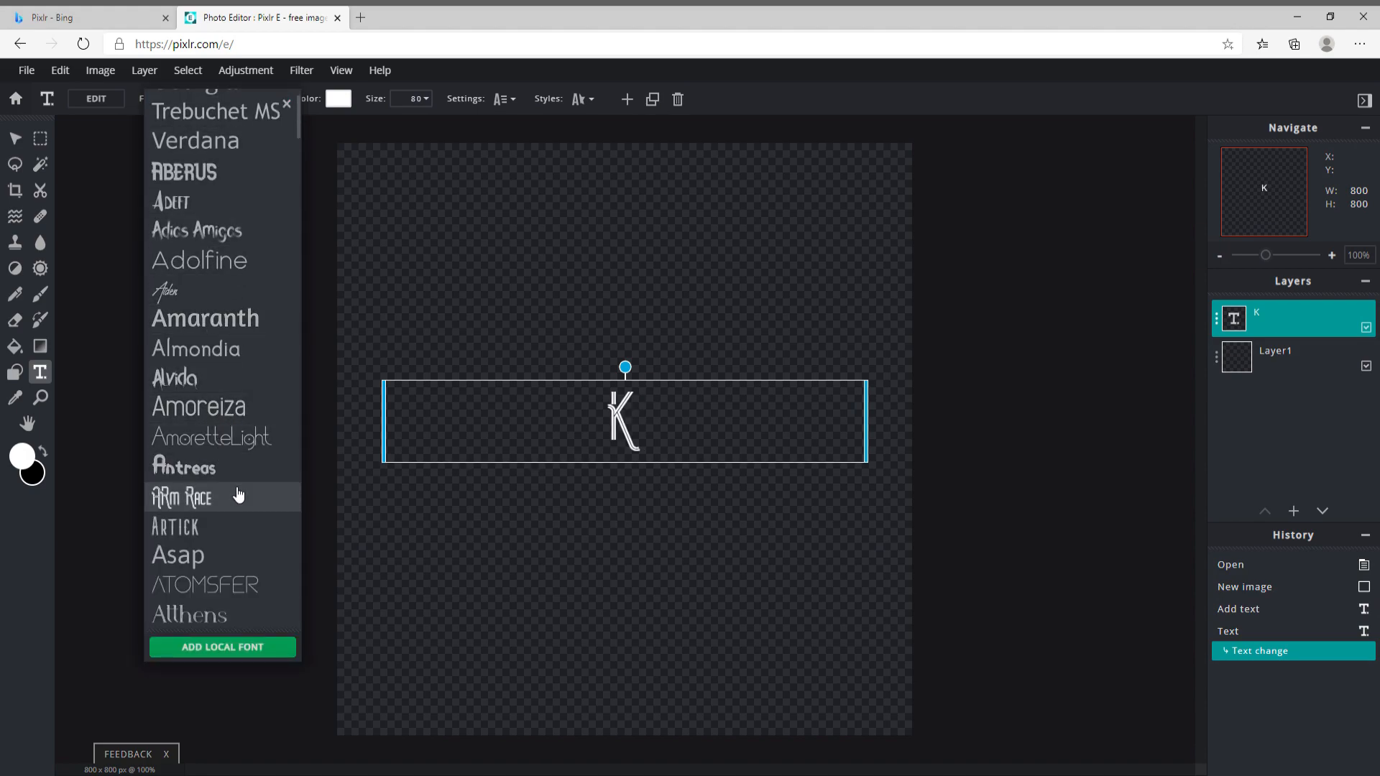
click(220, 527)
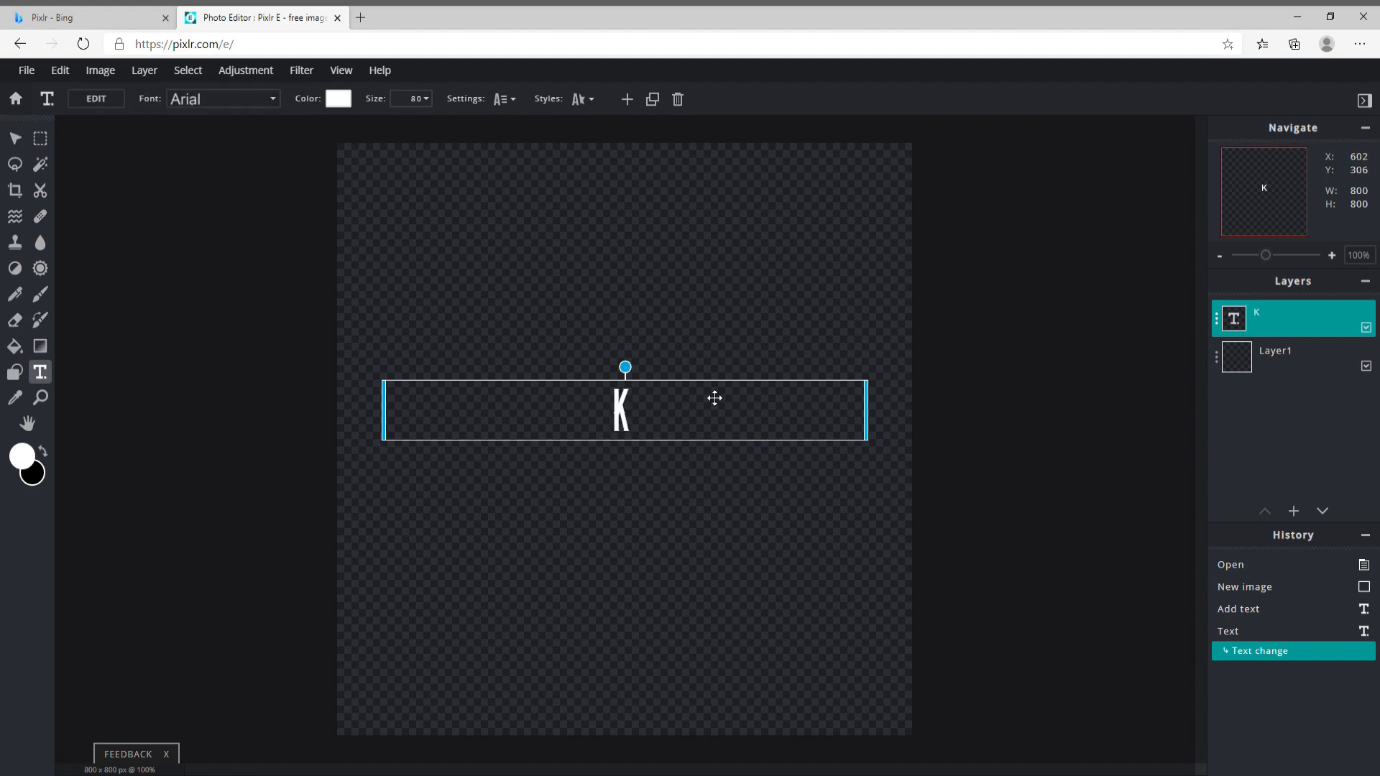
Step: Set the font size of the K text to 500
click(428, 99)
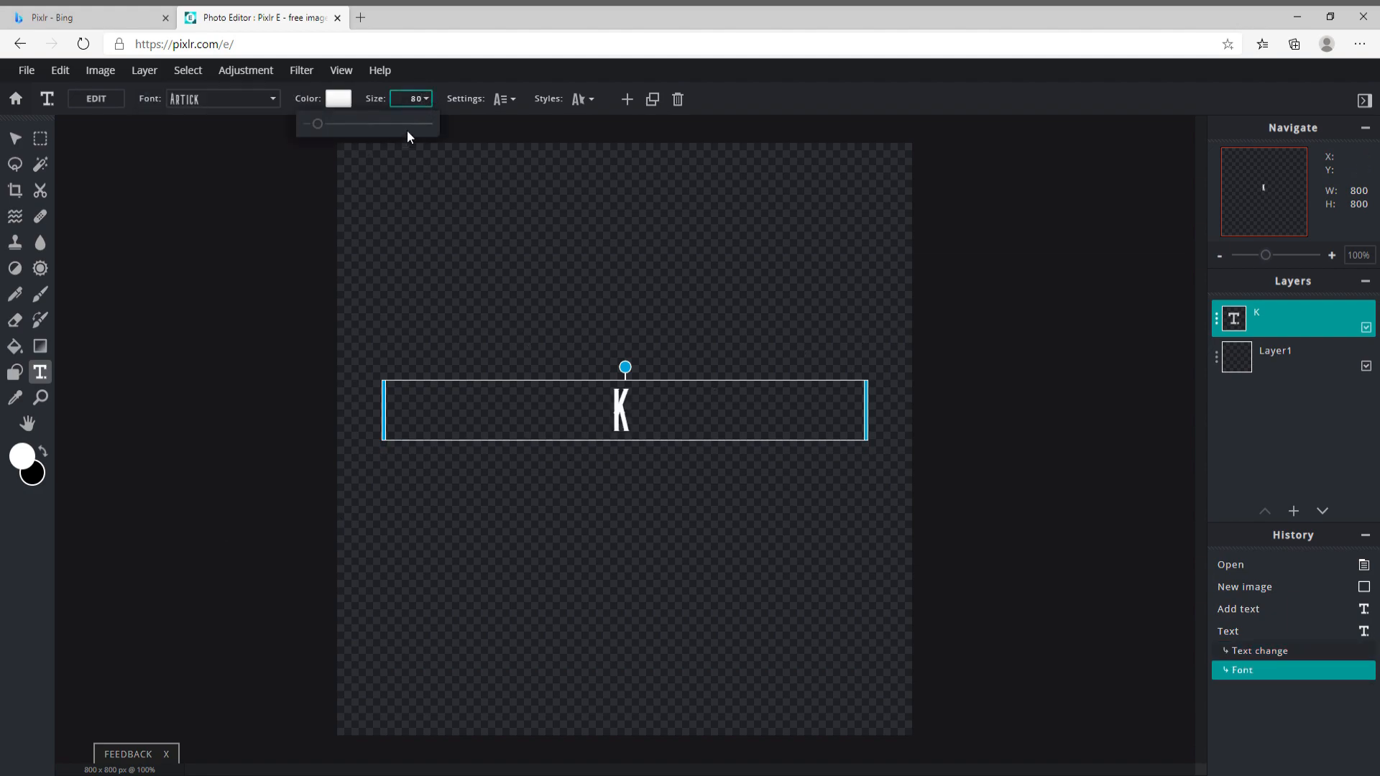
key(BackSpace)
key(BackSpace)
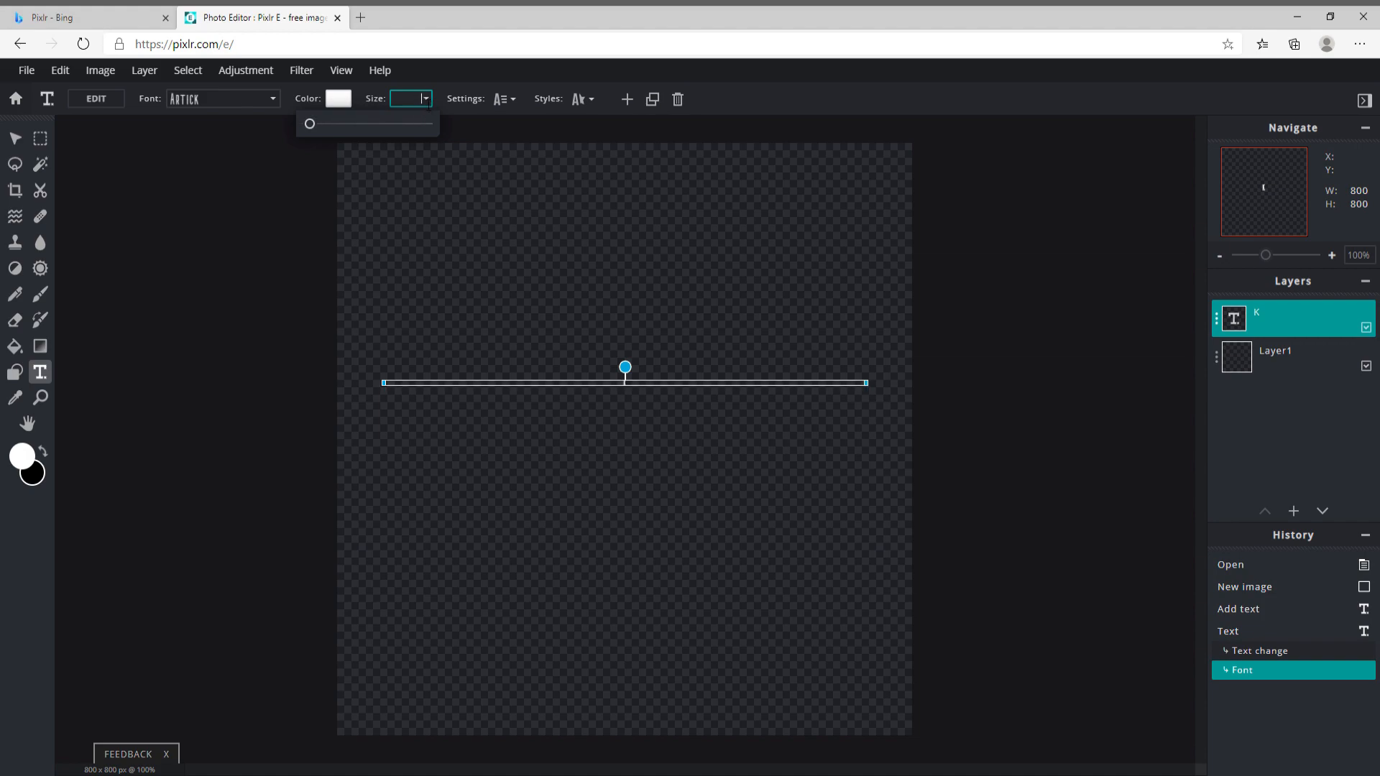
text(500)
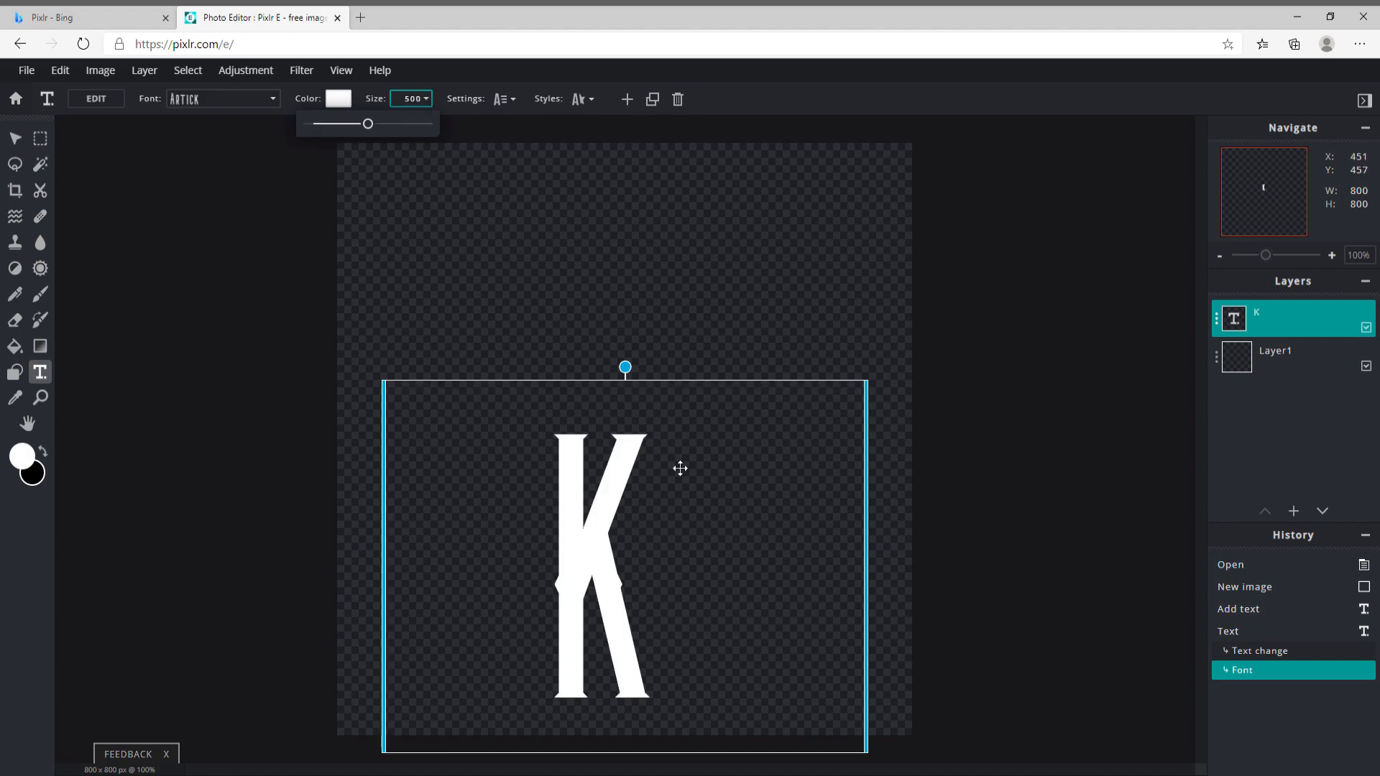
key(Return)
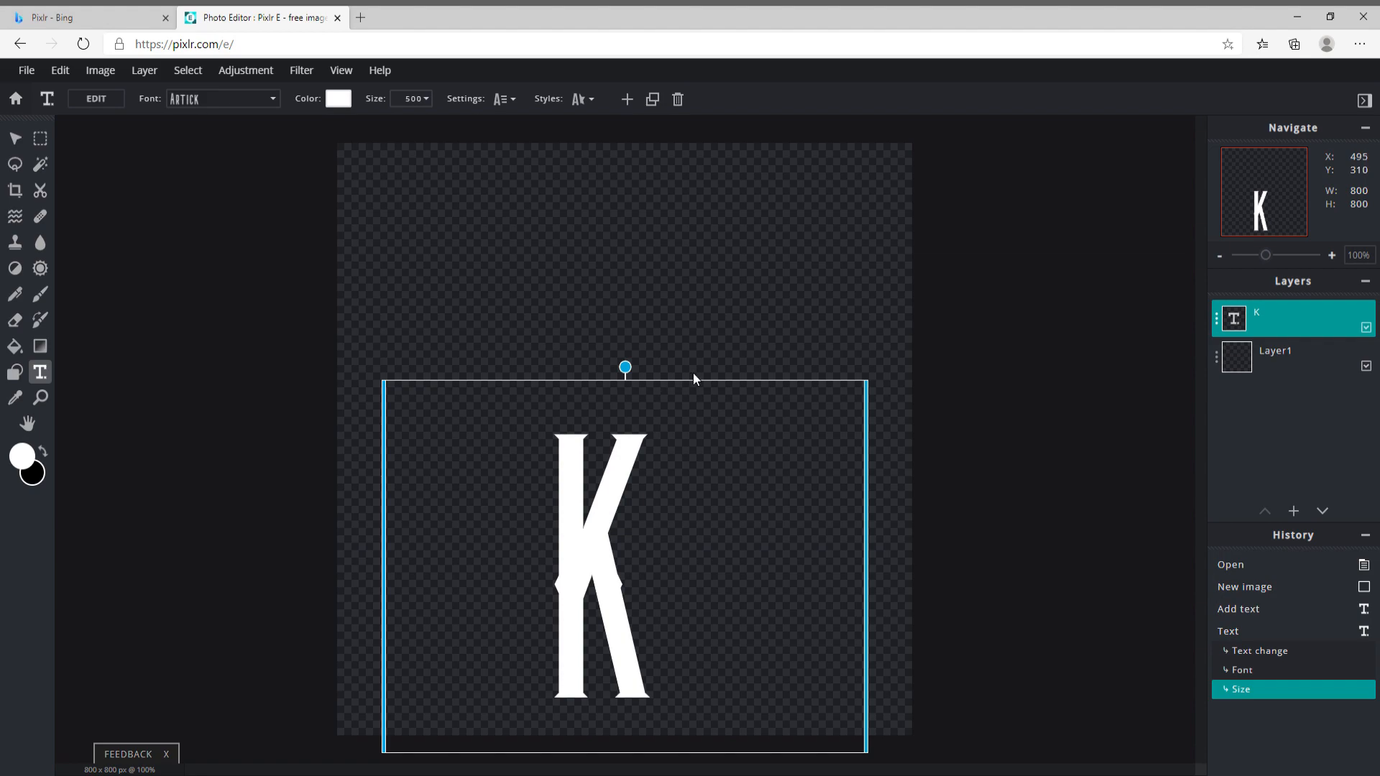
Step: Move the enlarged K up and reposition it near the centre of the canvas, then deselect it
drag(653, 460, 656, 331)
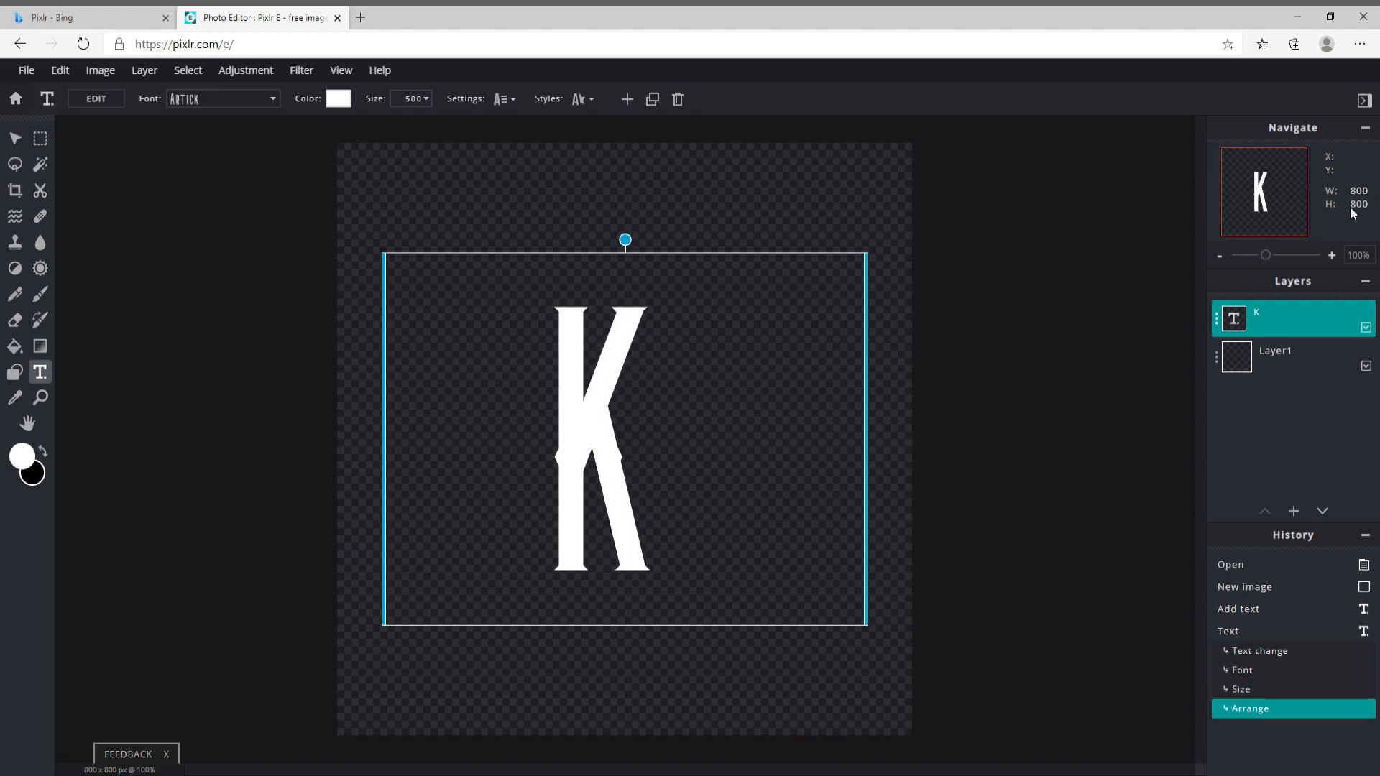
drag(567, 455, 647, 422)
click(1044, 455)
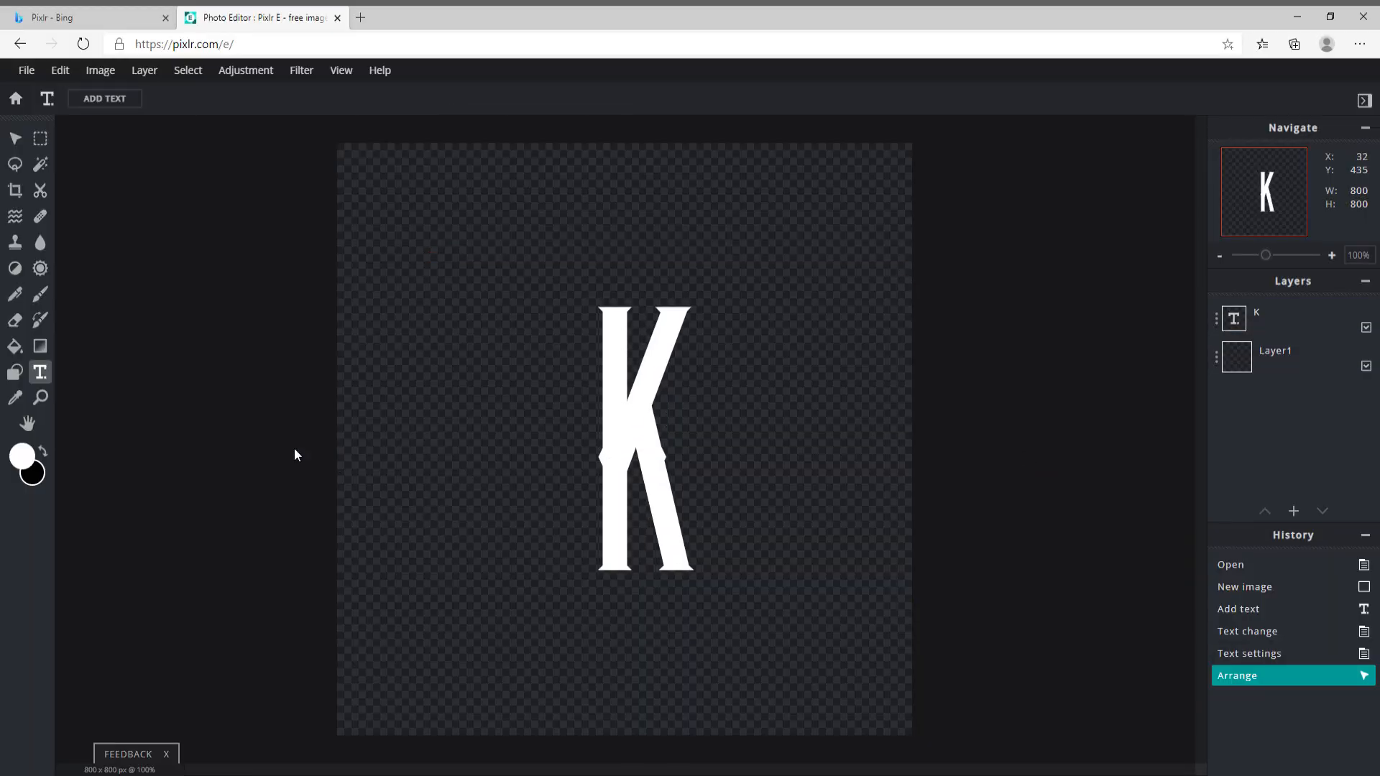
mouse_move(621, 429)
mouse_down()
mouse_move(576, 428)
mouse_move(599, 433)
mouse_up()
click(326, 425)
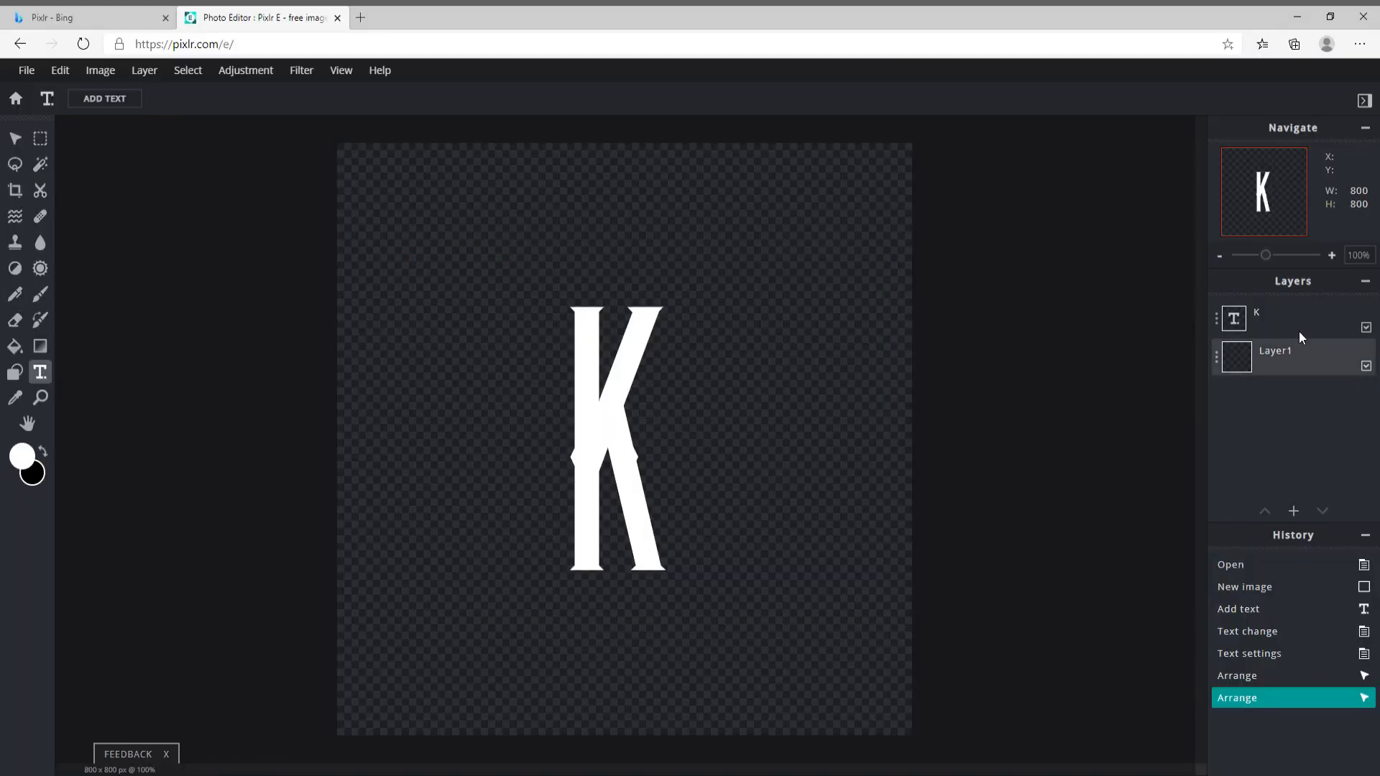
Step: Search the web for "purple texture pack" in a new browser tab and show the image results
click(360, 18)
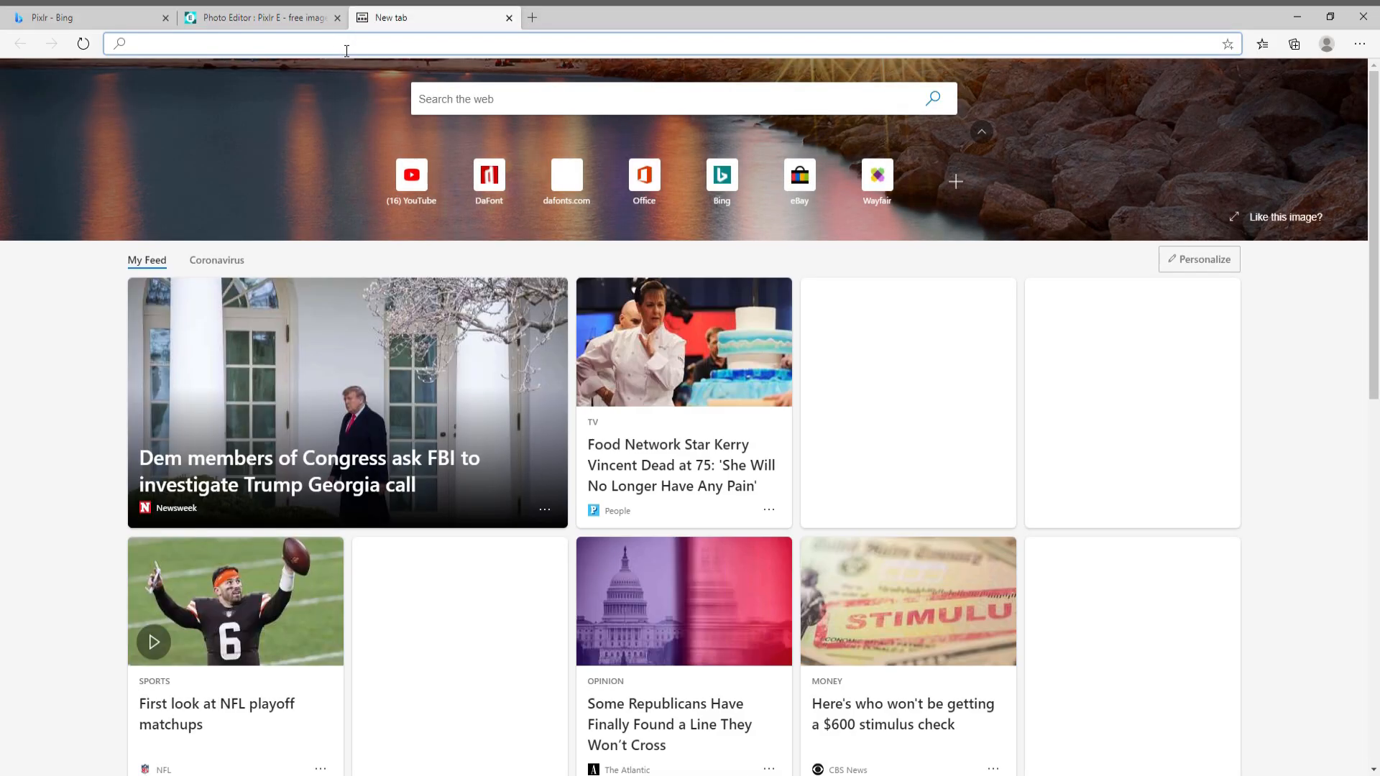
text(P)
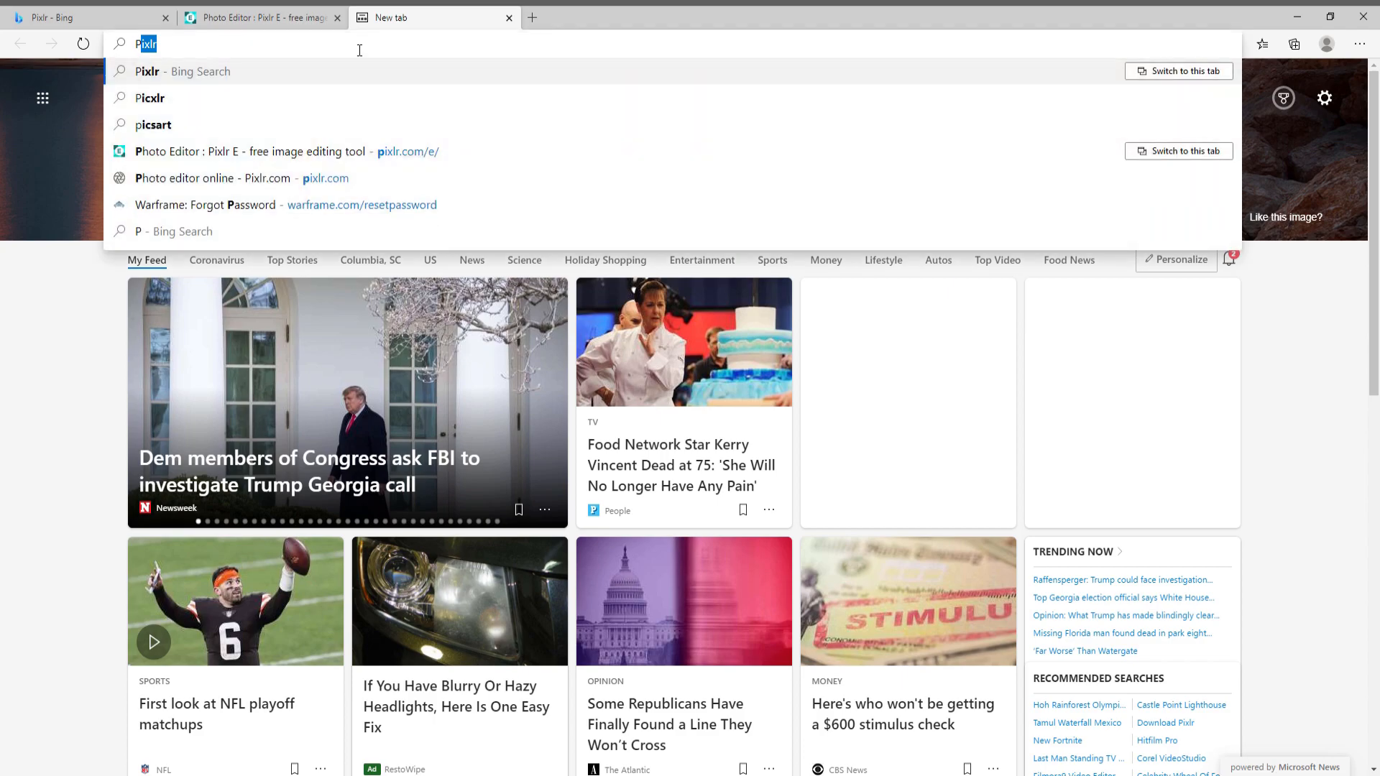
text(urple)
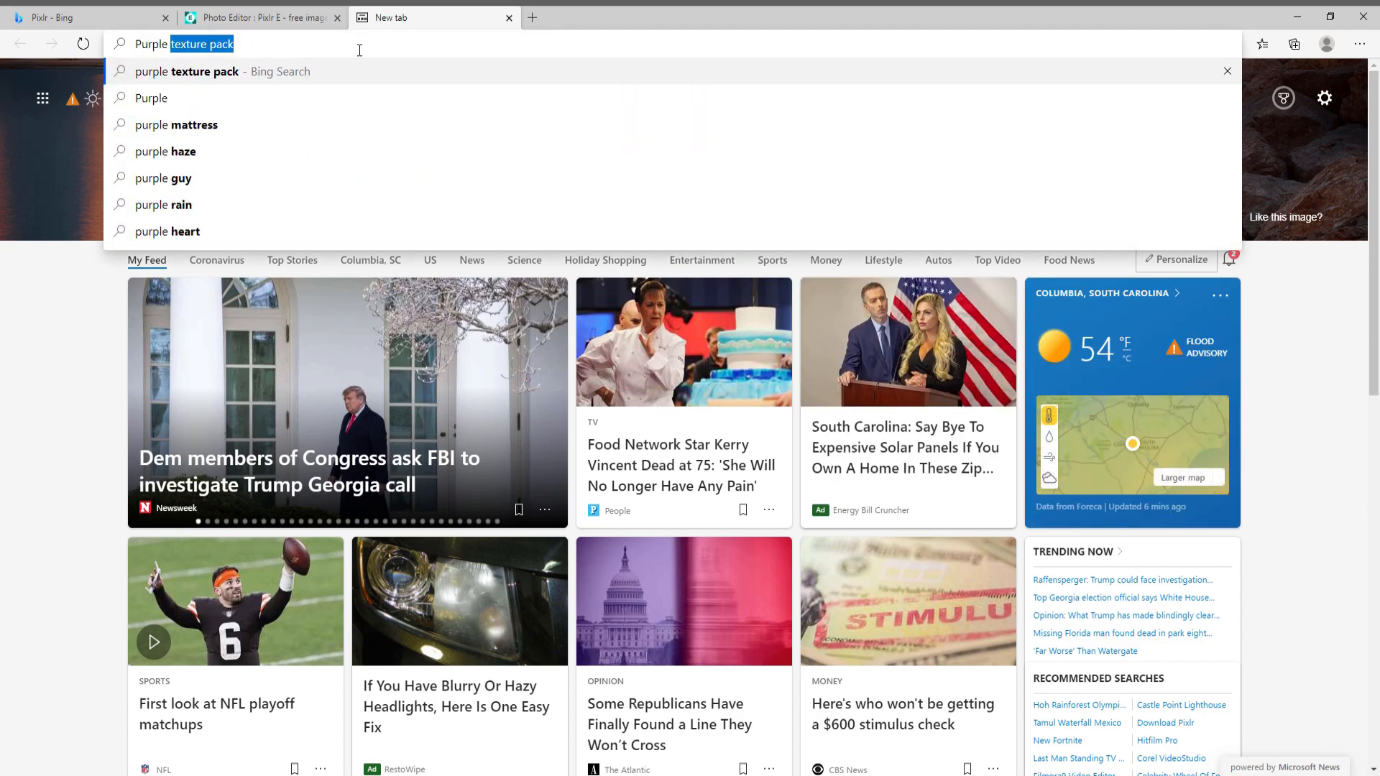
text( te)
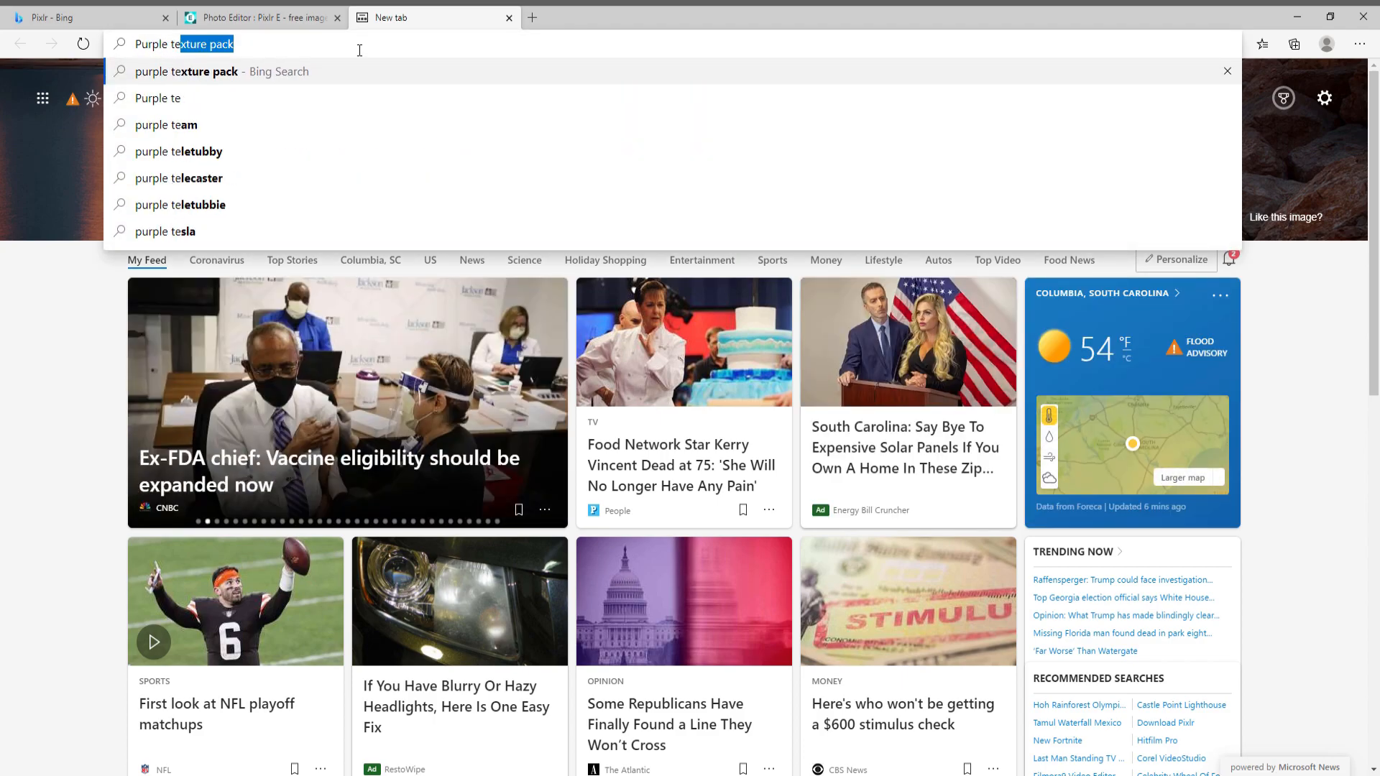
text(xture)
key(Return)
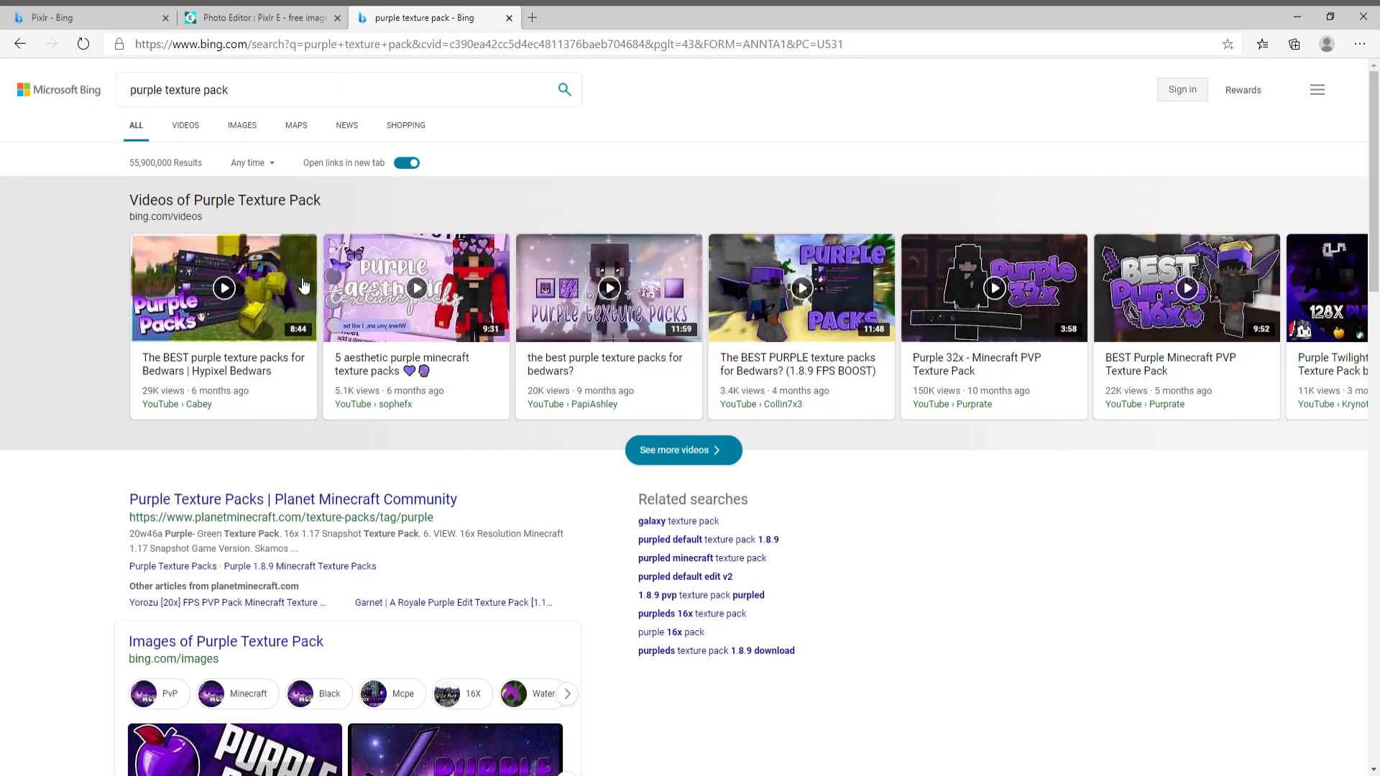
click(258, 135)
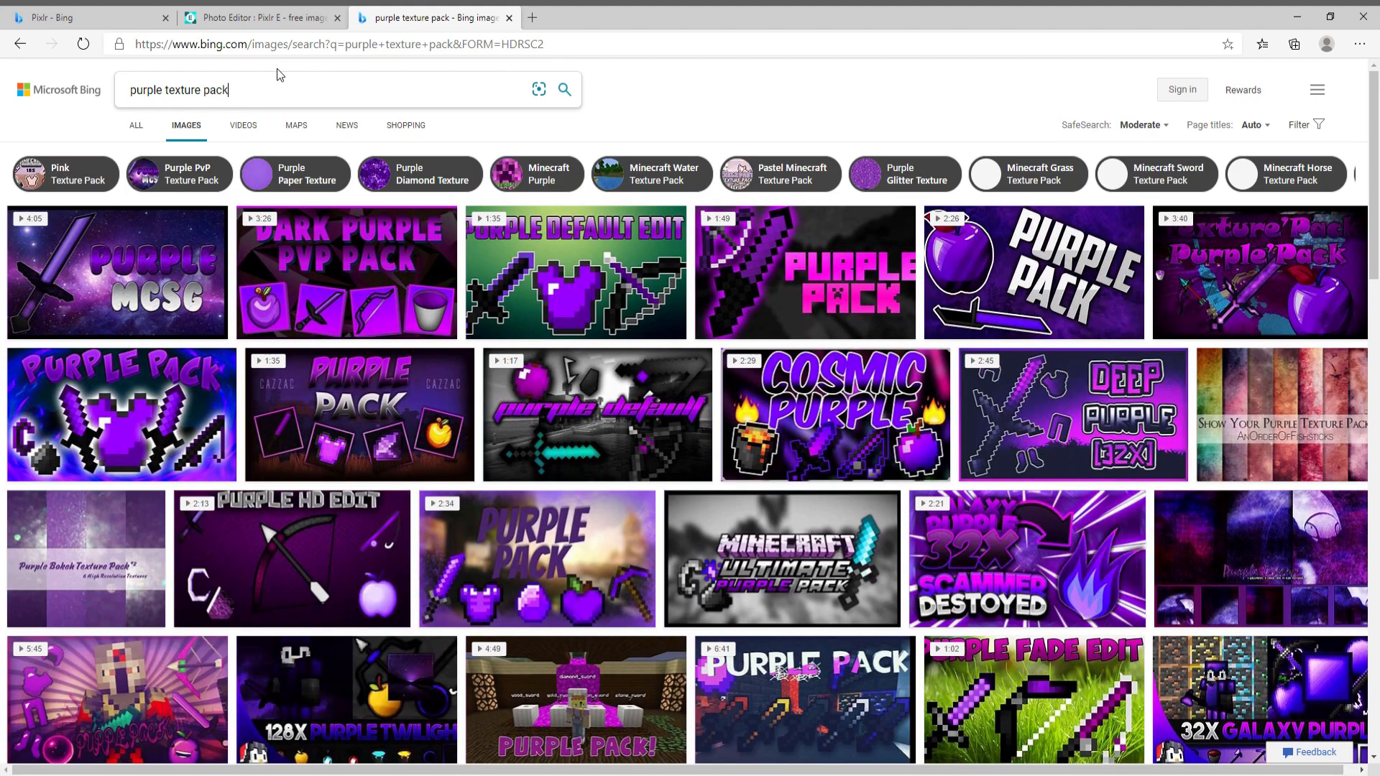
Step: Shorten the image search query to "purple texture" and run it again
key(BackSpace)
key(BackSpace)
key(BackSpace)
key(BackSpace)
key(Return)
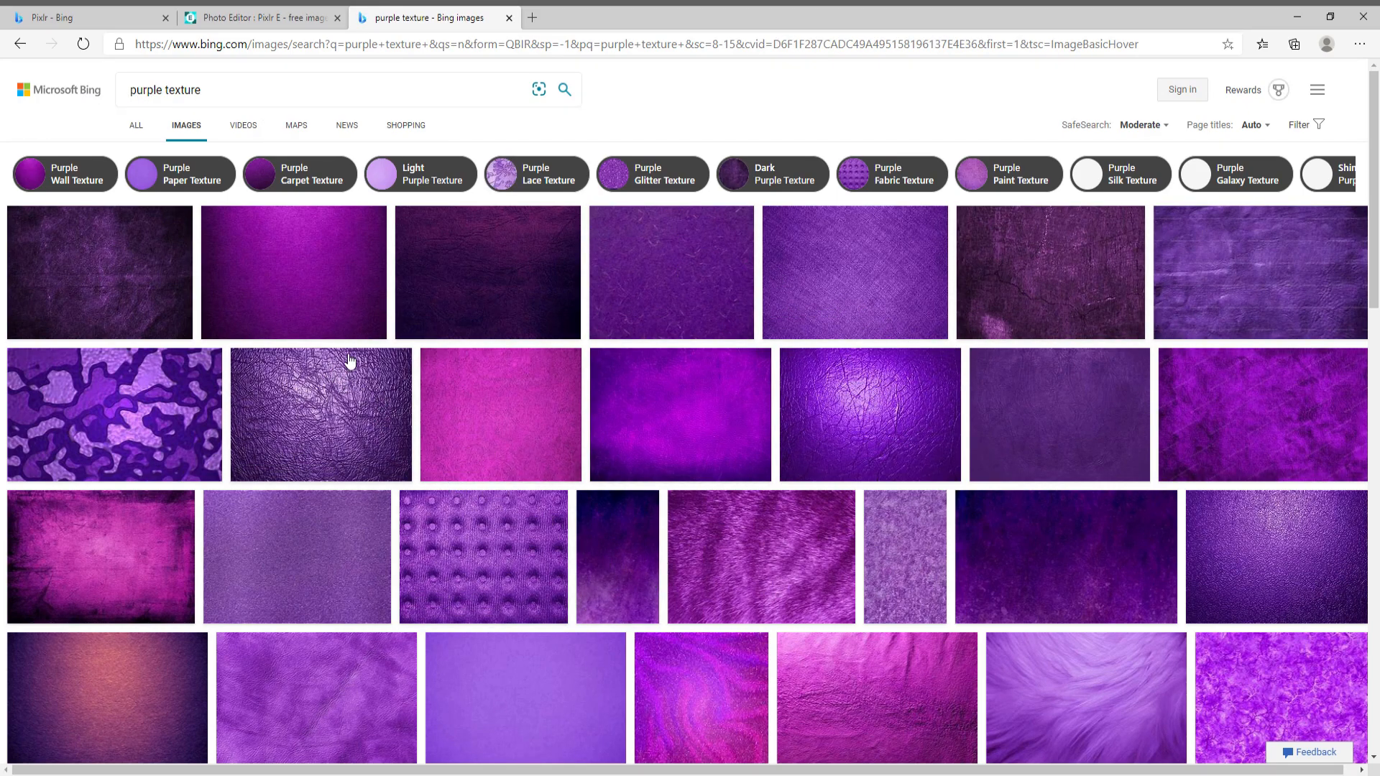
Step: Save the second purple texture in the first results row and add OIP (6).jpg as a layer in the current Pixlr document
click(292, 271)
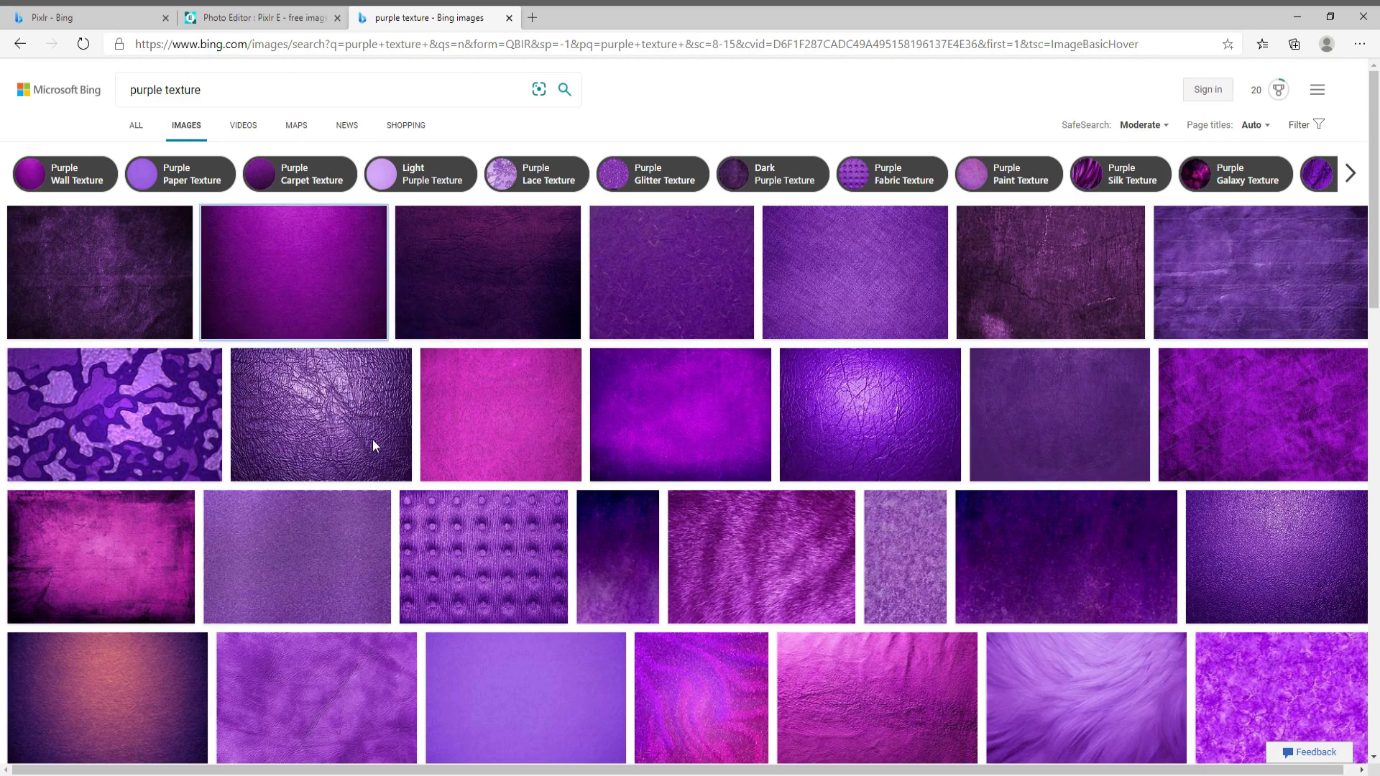
click(291, 19)
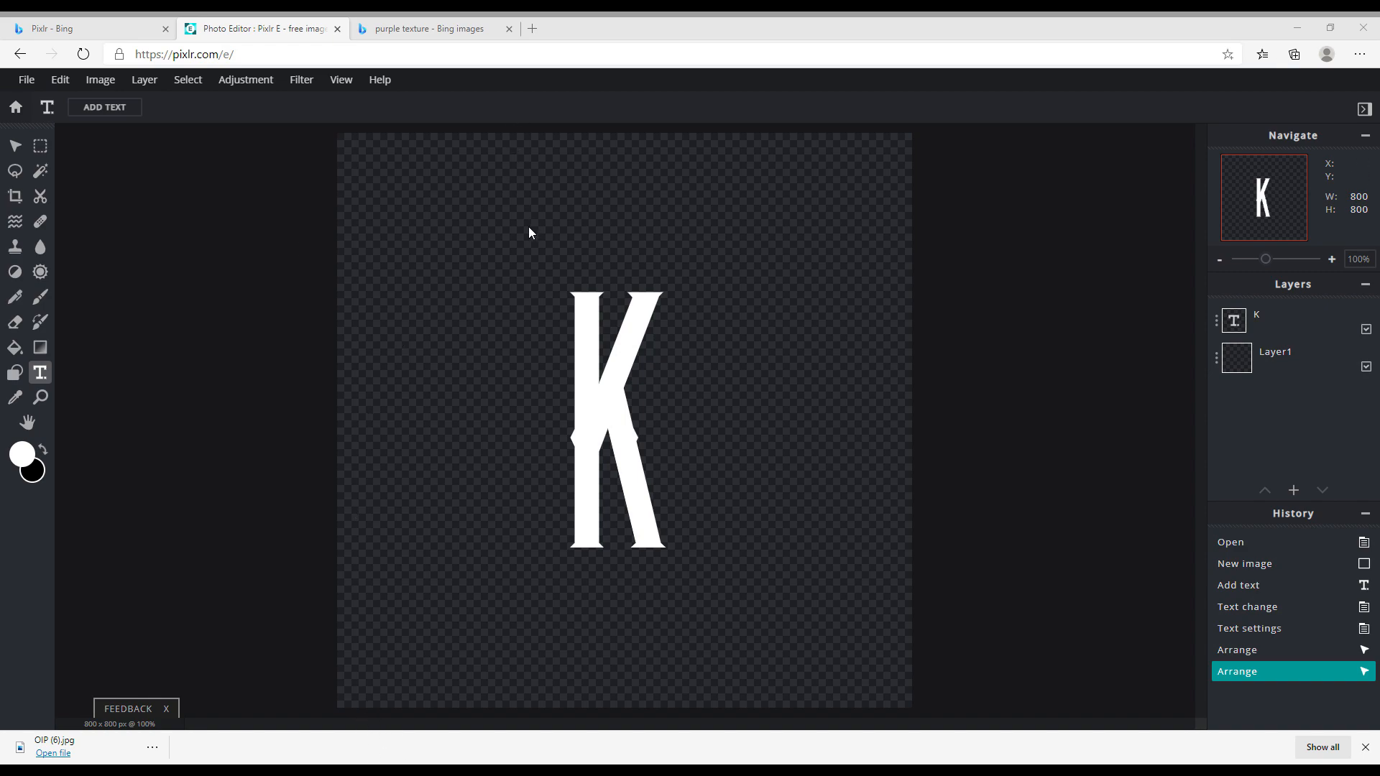
drag(573, 371, 677, 389)
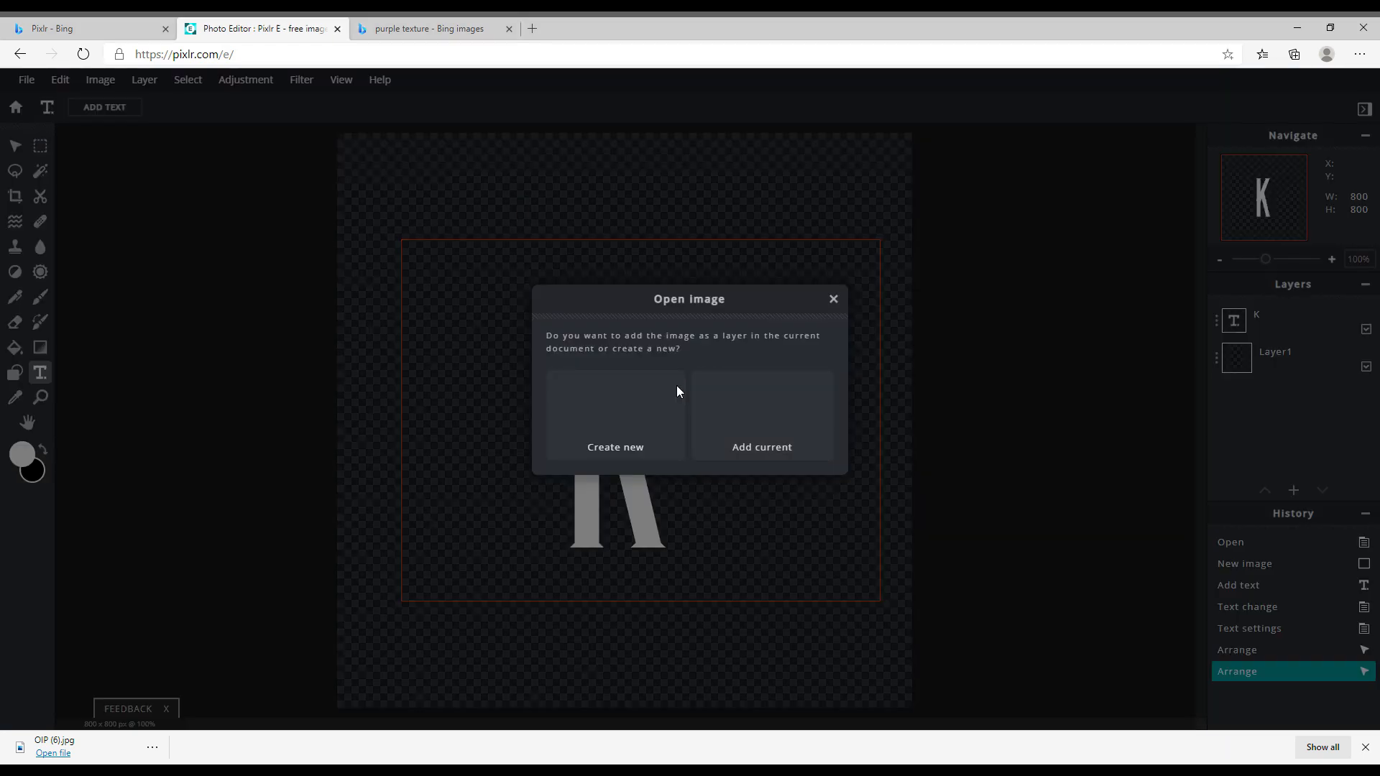
click(780, 421)
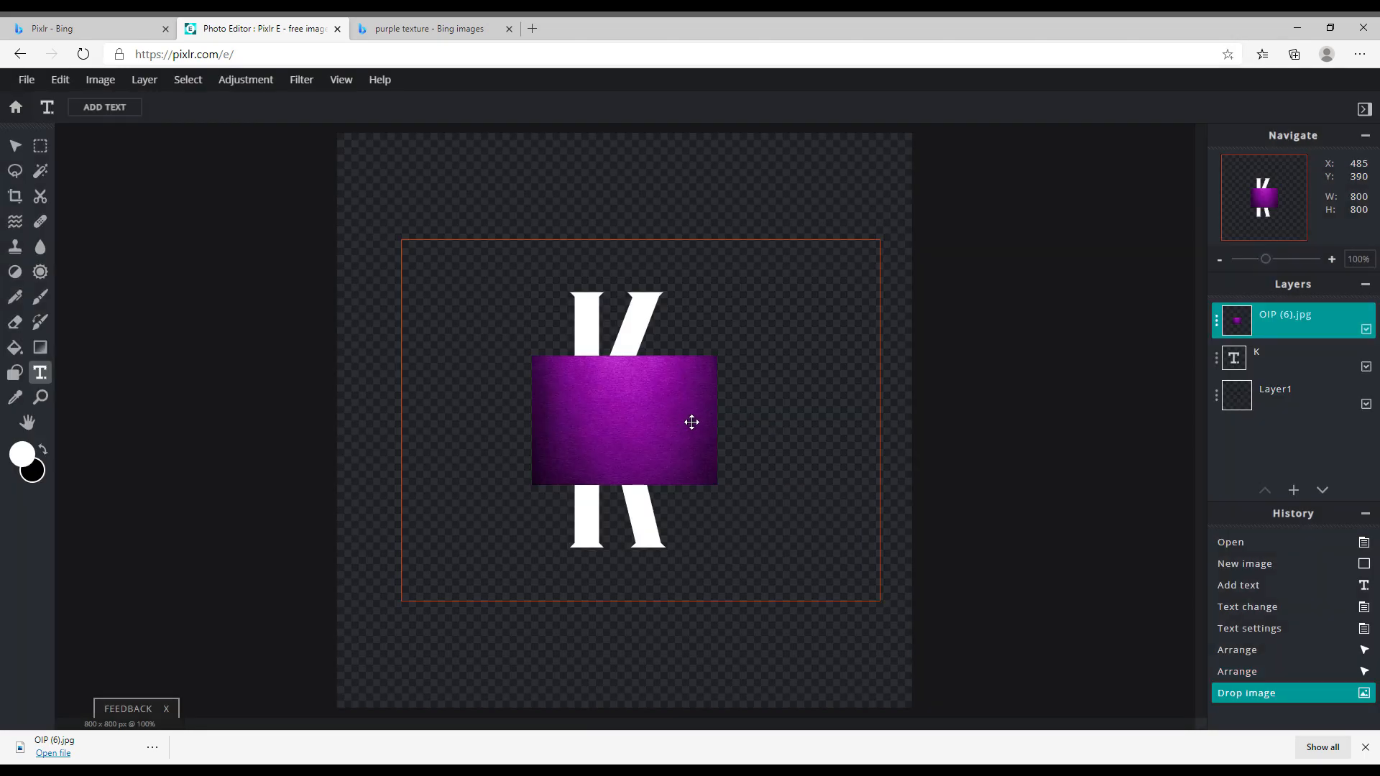
Step: Shift the K text slightly to the right beneath the purple texture image
click(605, 425)
drag(605, 425, 623, 425)
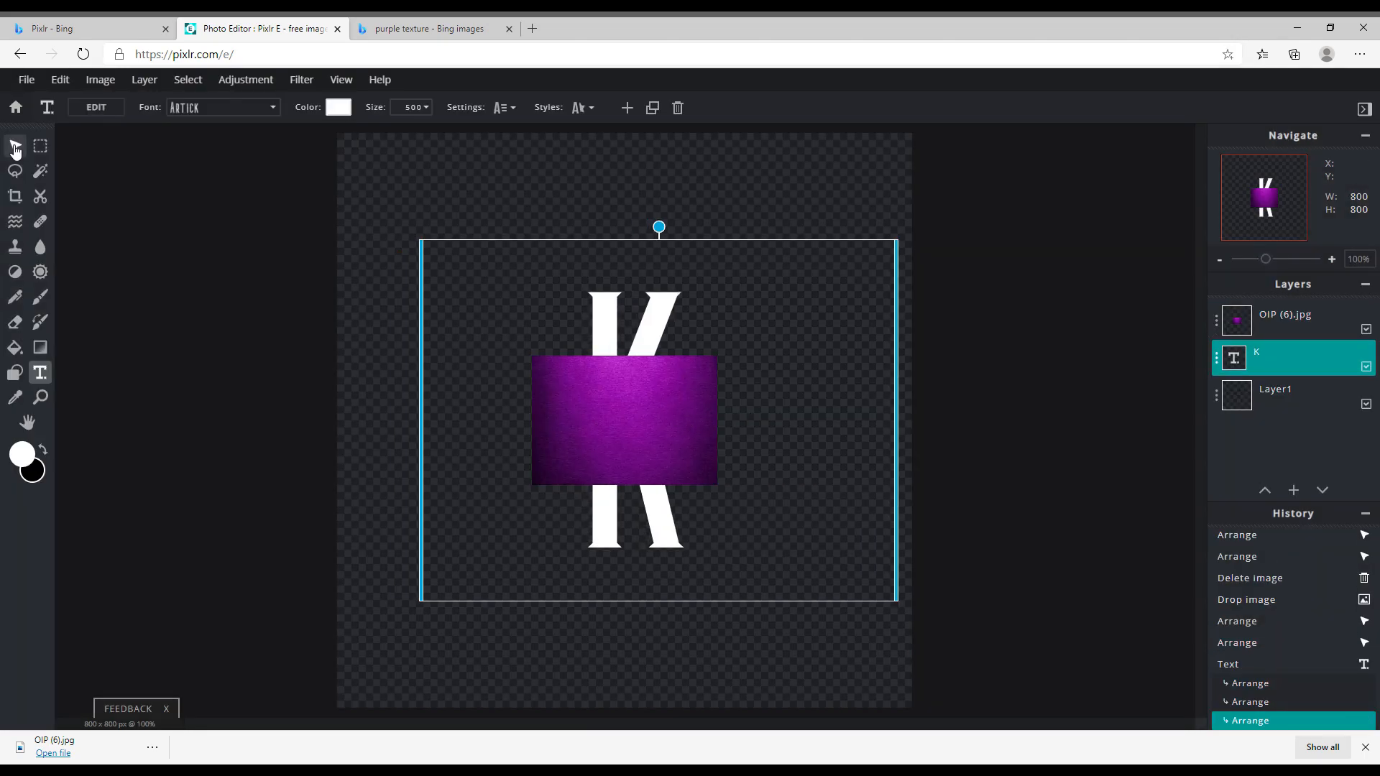
Step: Enlarge the purple texture image to about 601 x 419 px and position it so it covers the whole letter K
click(614, 440)
drag(531, 487, 450, 544)
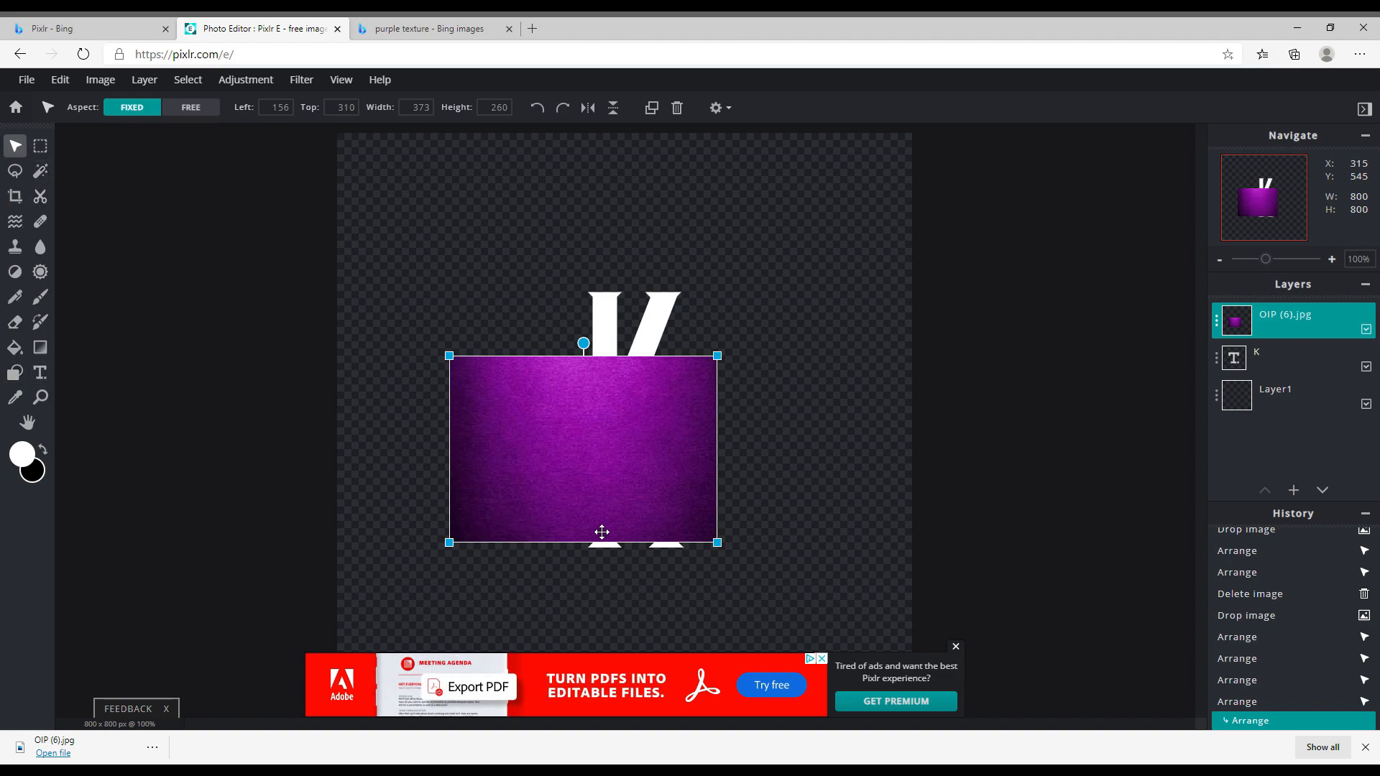
drag(717, 542, 817, 611)
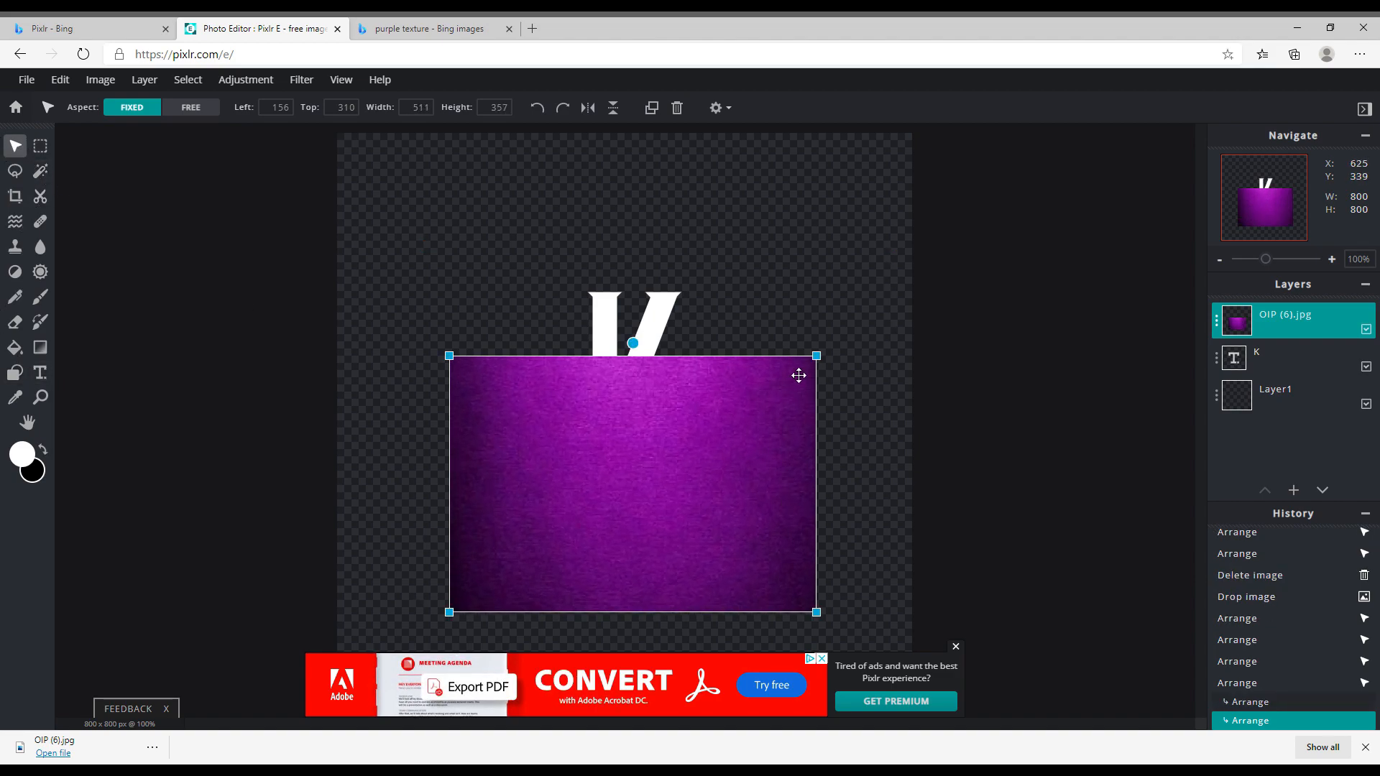
drag(817, 355, 882, 311)
drag(681, 509, 652, 456)
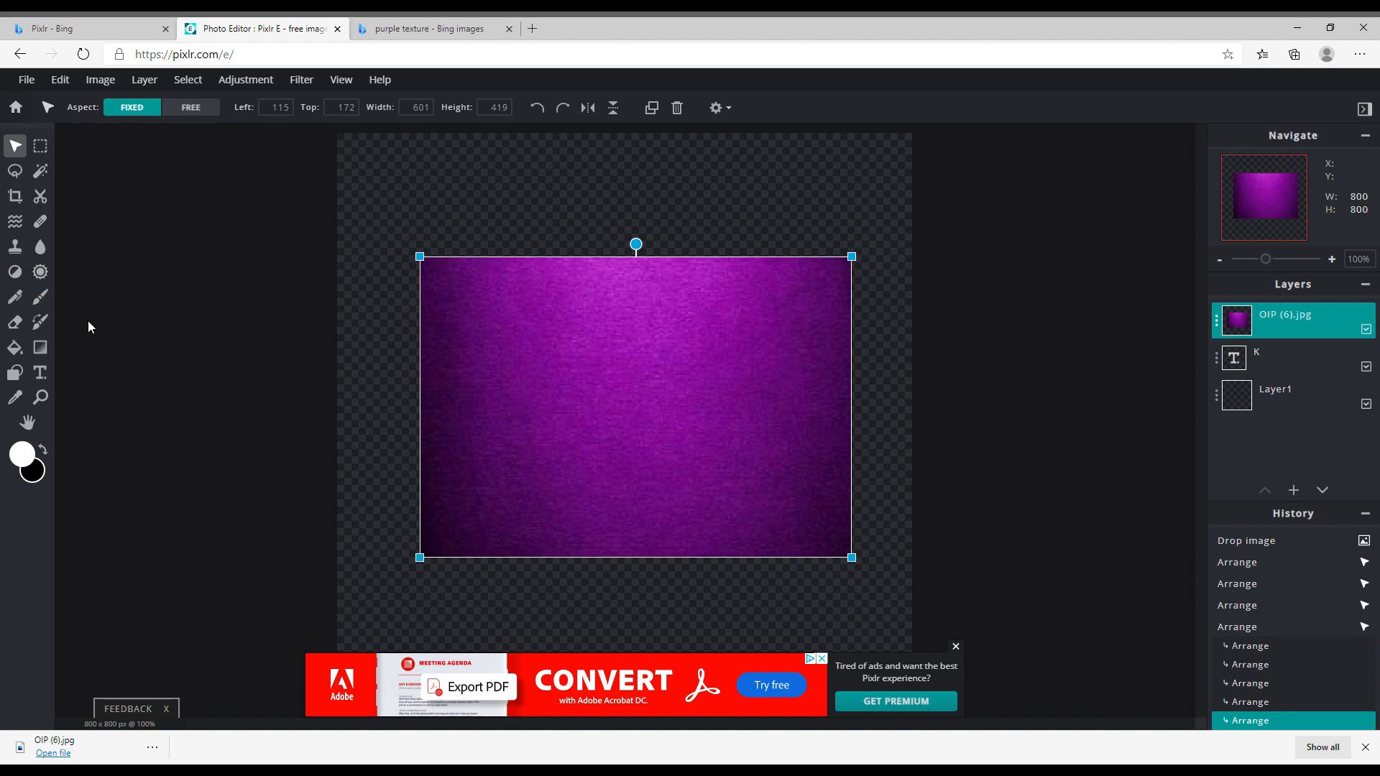
click(40, 171)
click(633, 374)
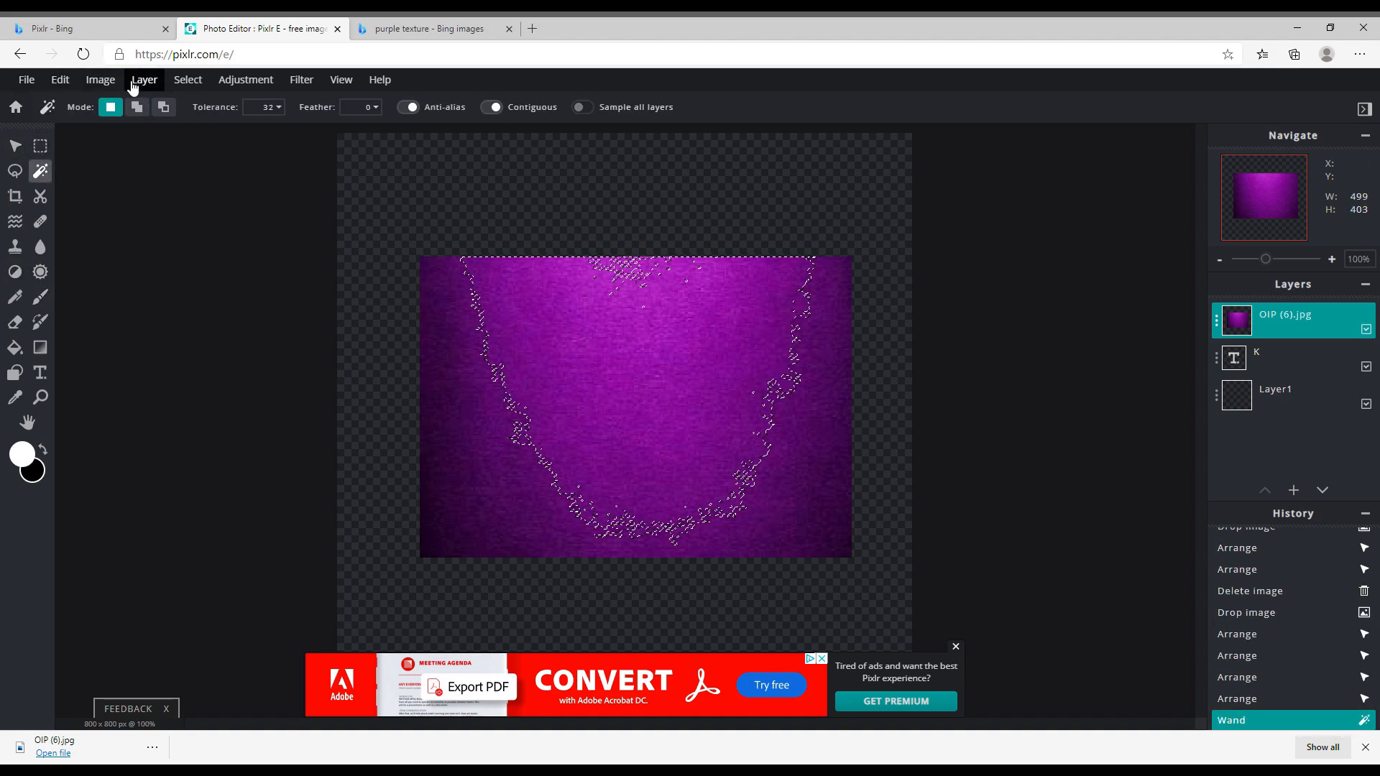
click(59, 80)
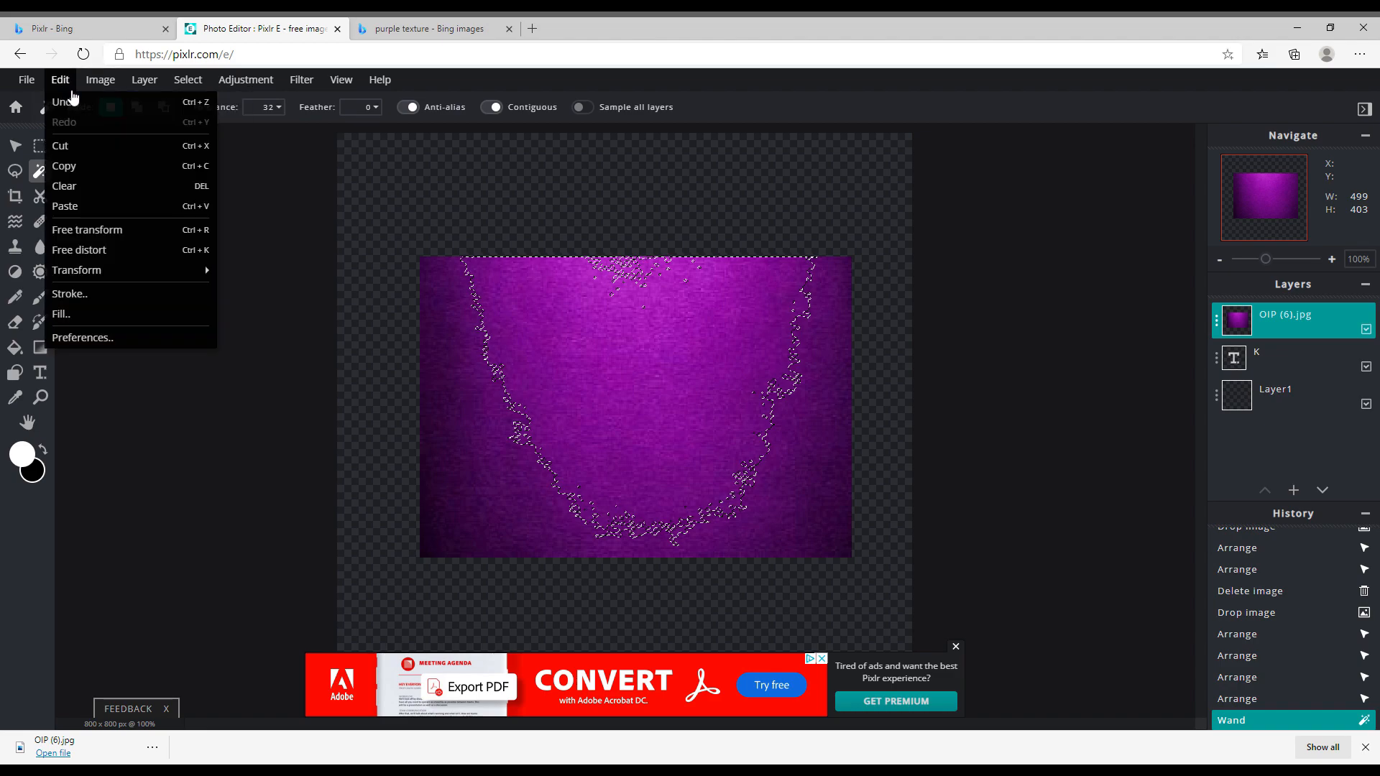
click(72, 102)
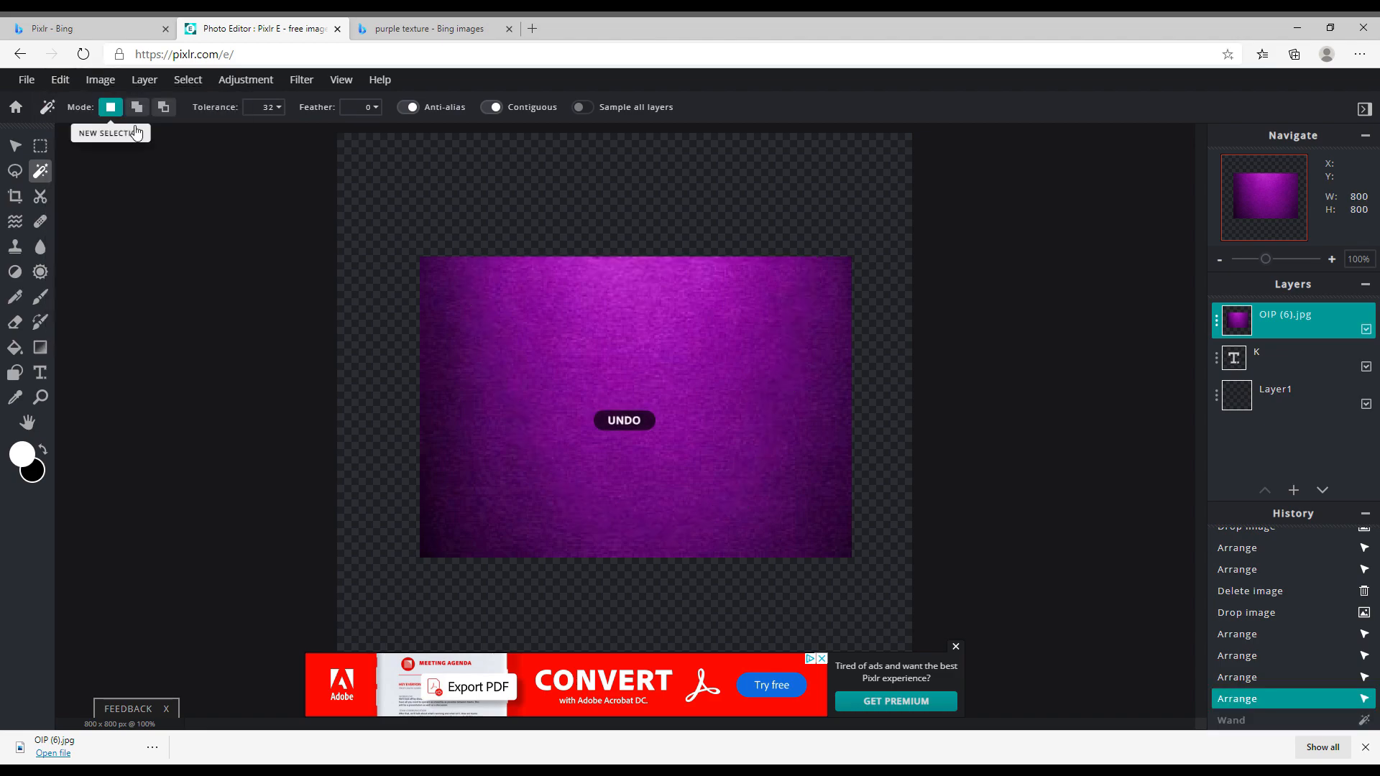
Step: Select the letter's shape on the K text layer with the Wand tool and invert the selection
click(1281, 360)
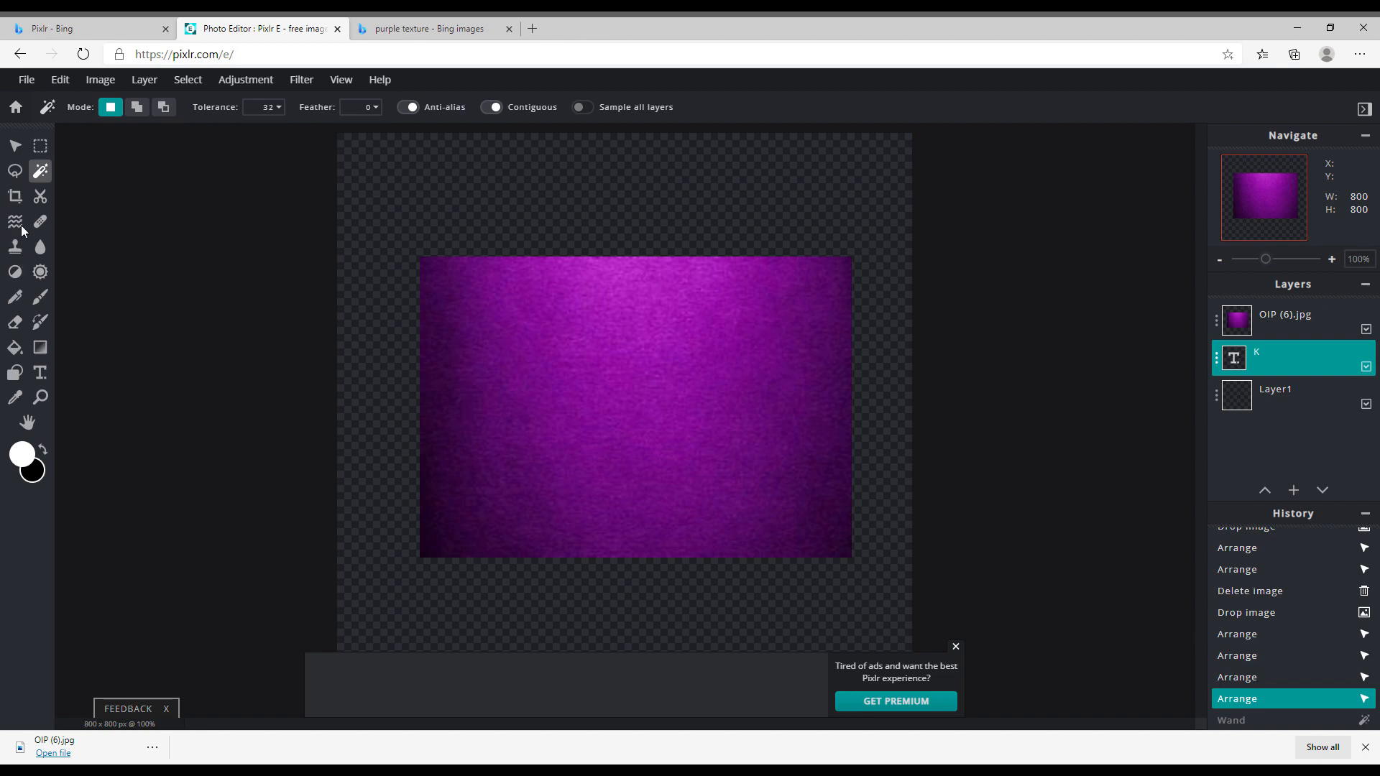
click(637, 379)
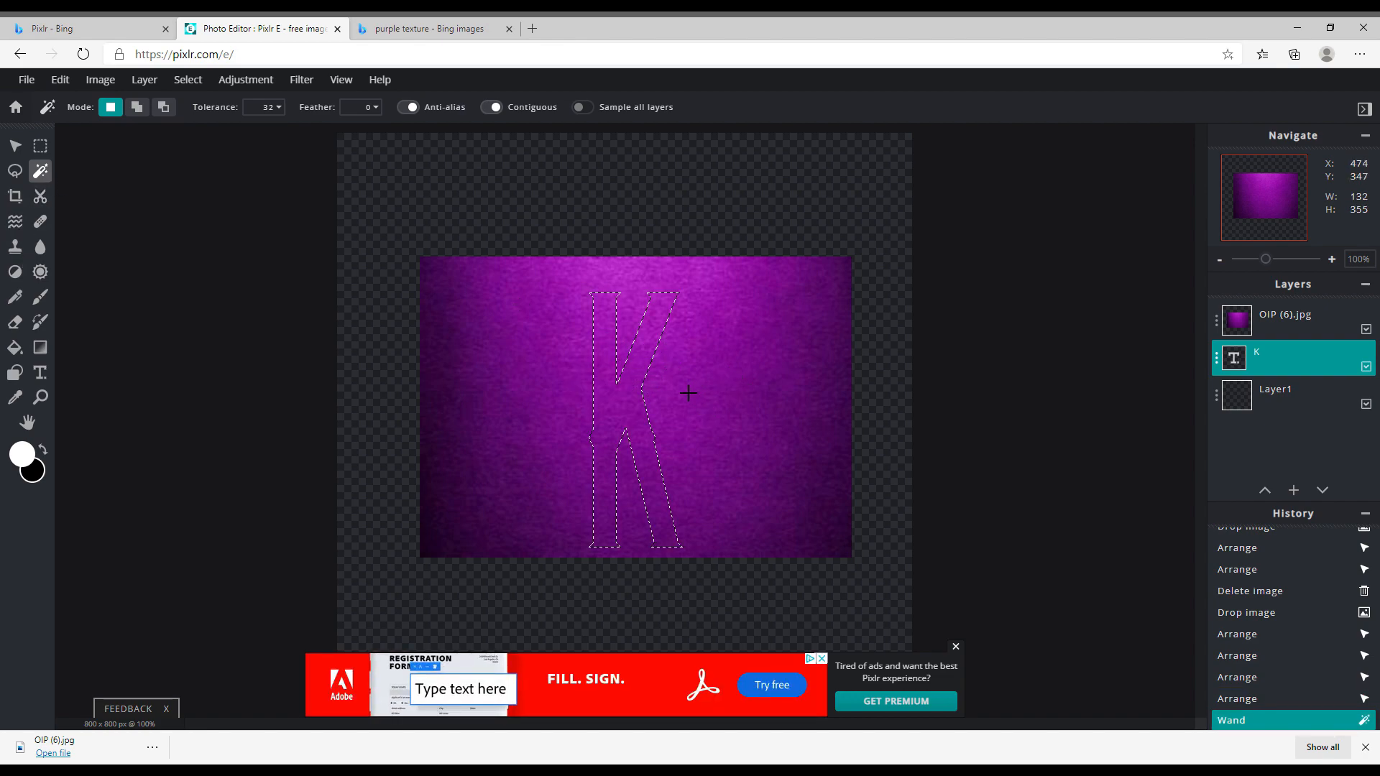
right_click(673, 365)
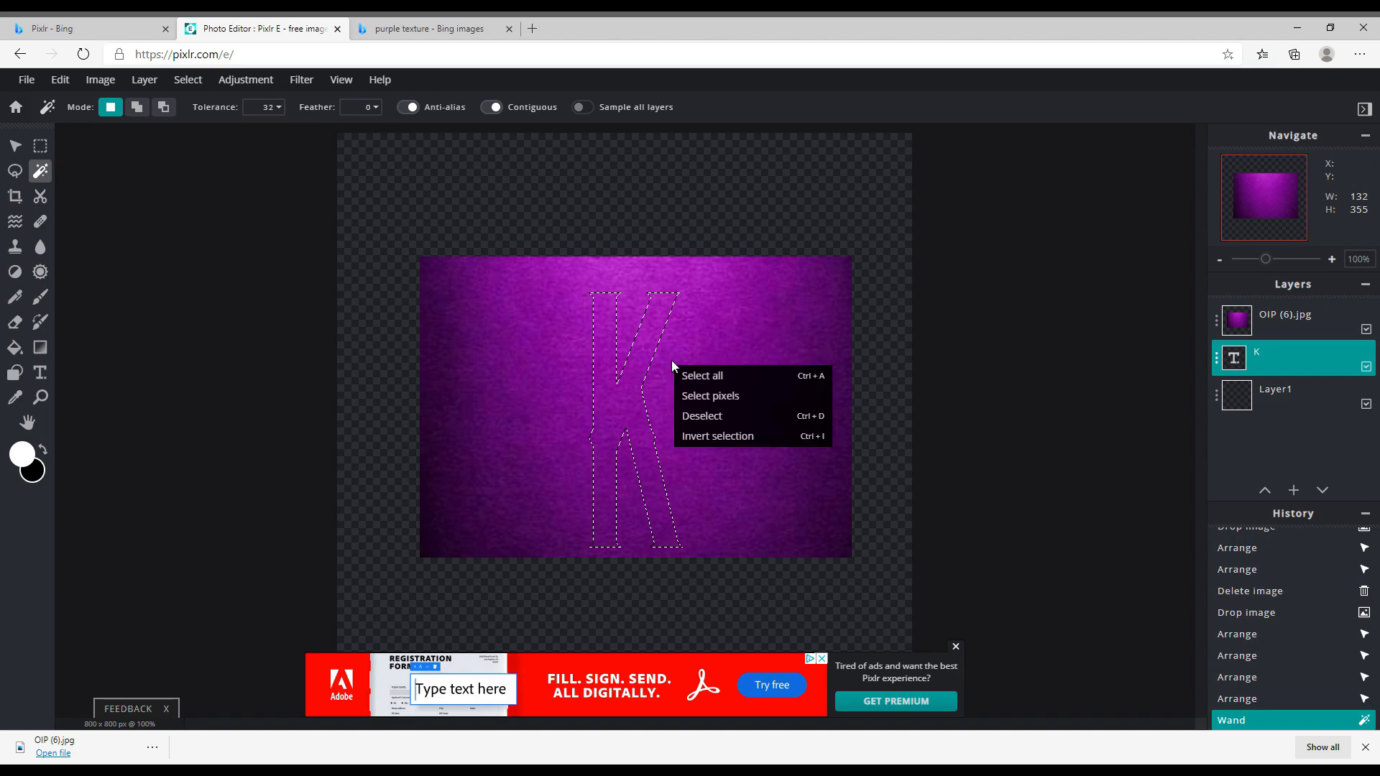
click(725, 437)
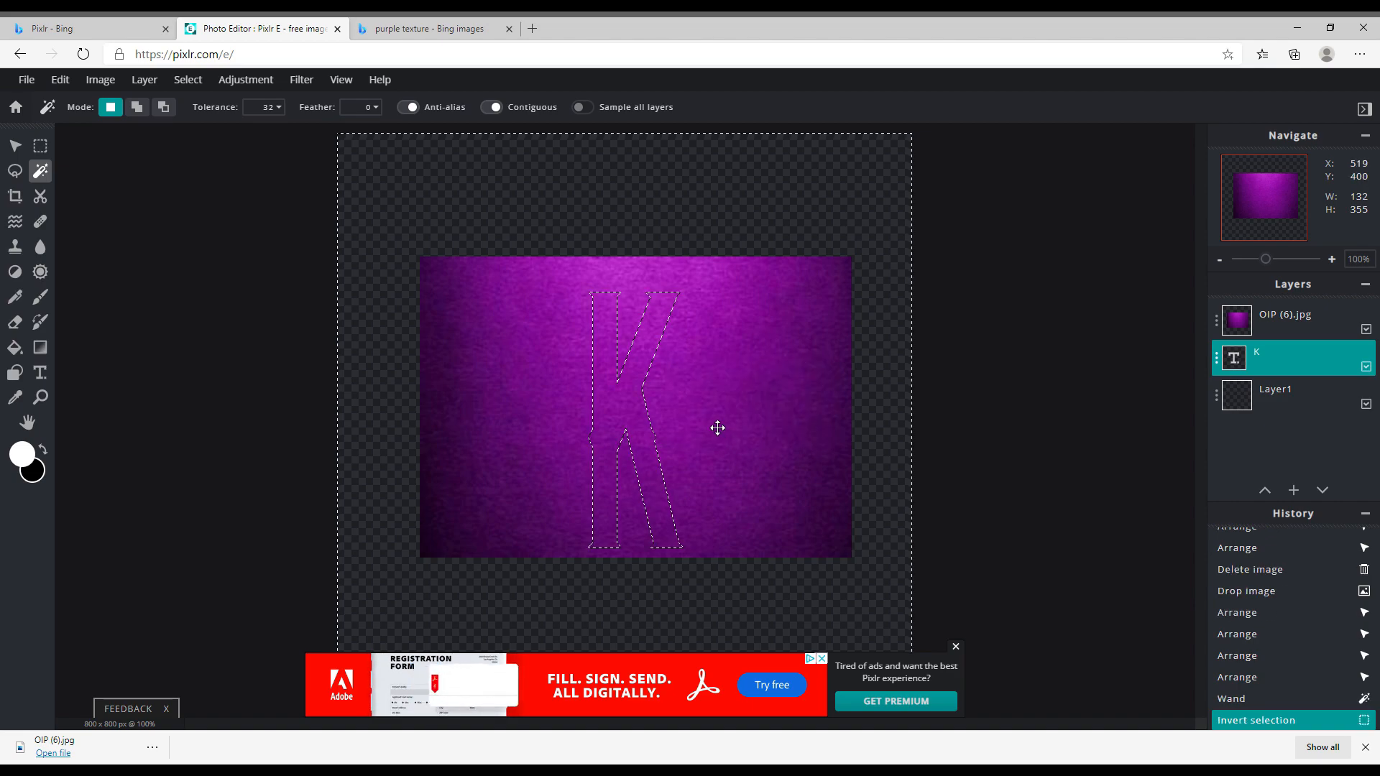
Step: Clear the purple texture outside the letter shape on the OIP (6).jpg layer and deselect
click(1247, 319)
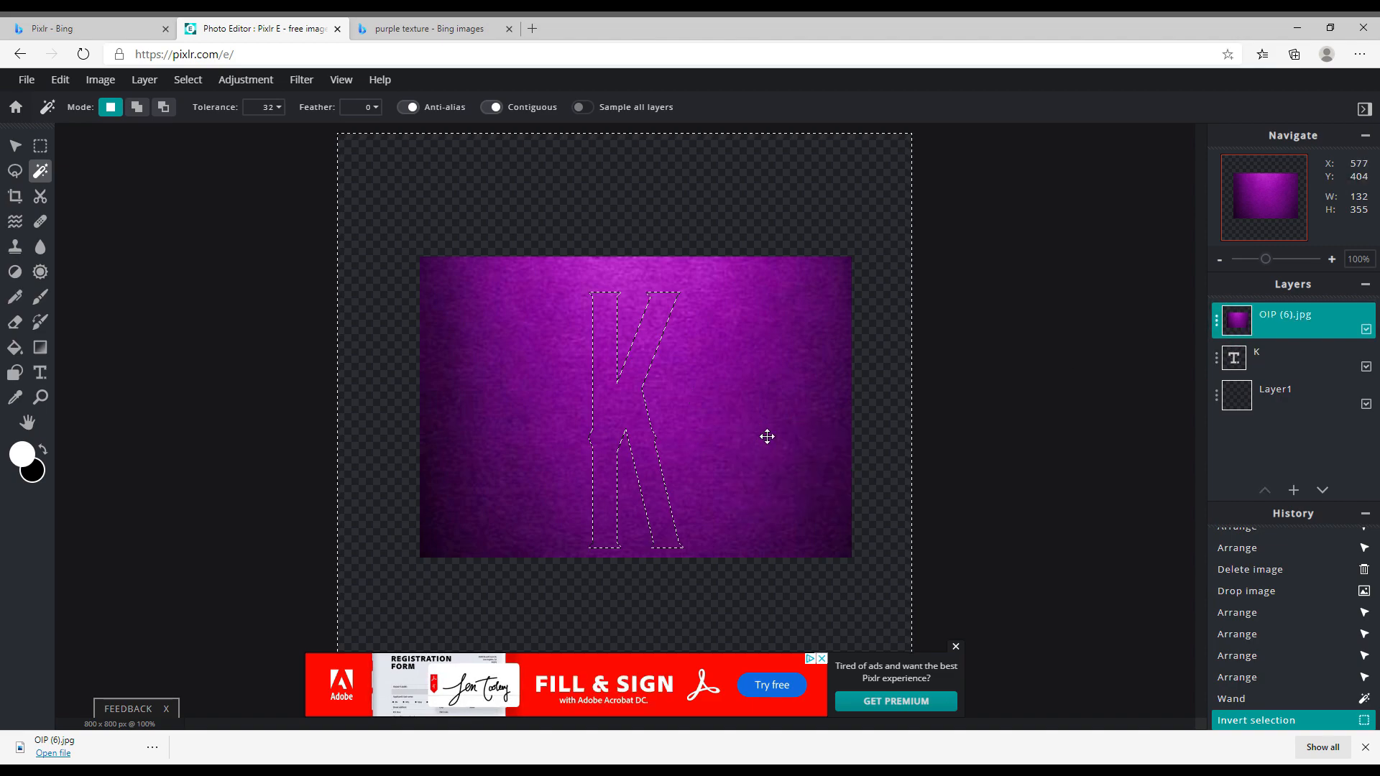
right_click(760, 414)
key(Delete)
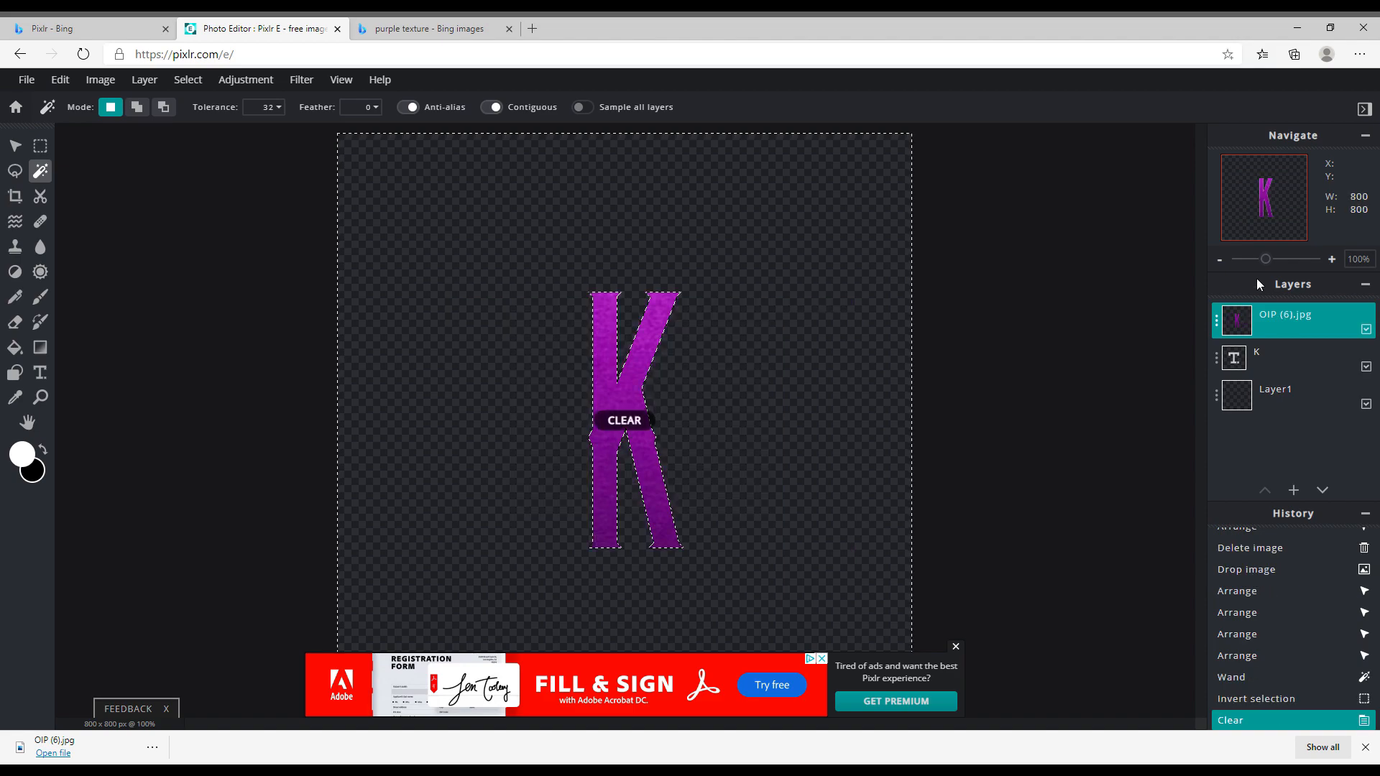
key(ctrl+d)
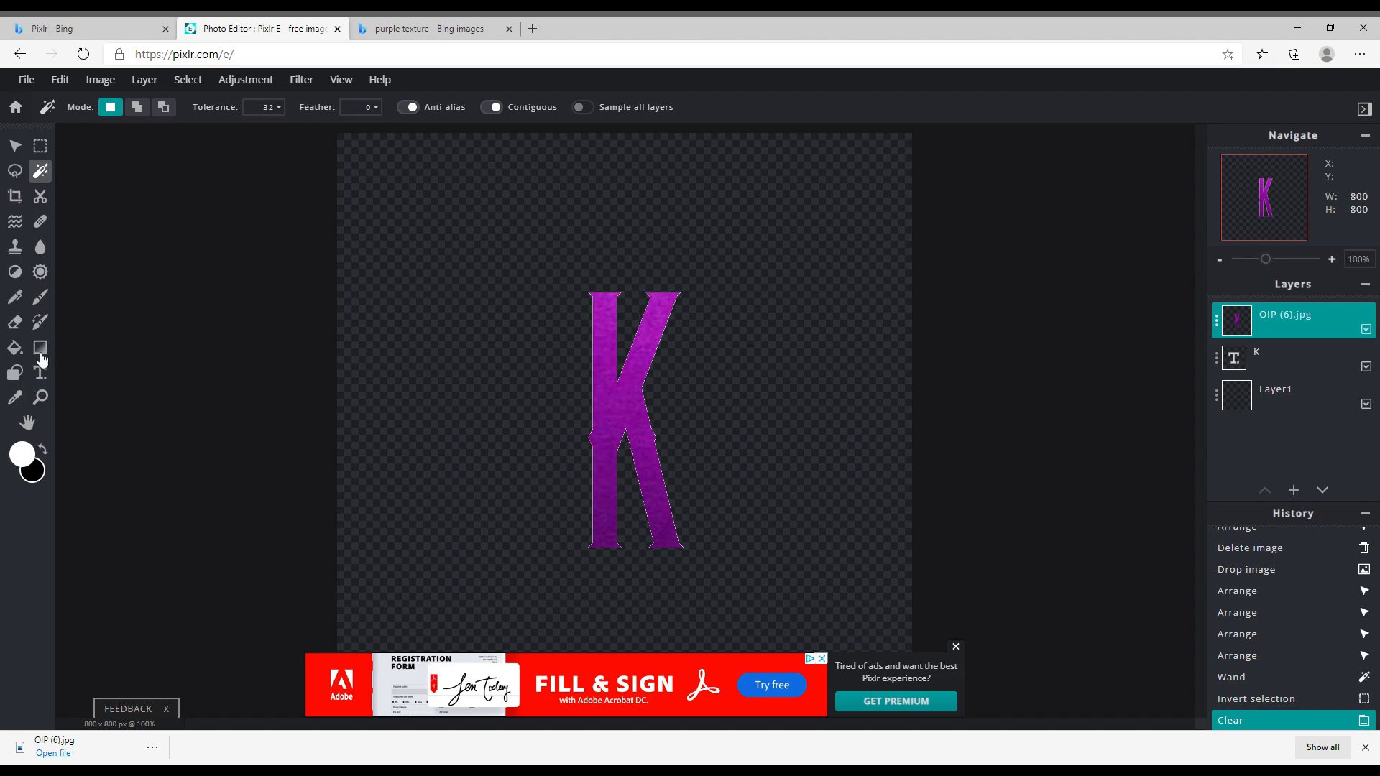
Step: Delete the white K text layer beneath the purple textured letter
click(15, 146)
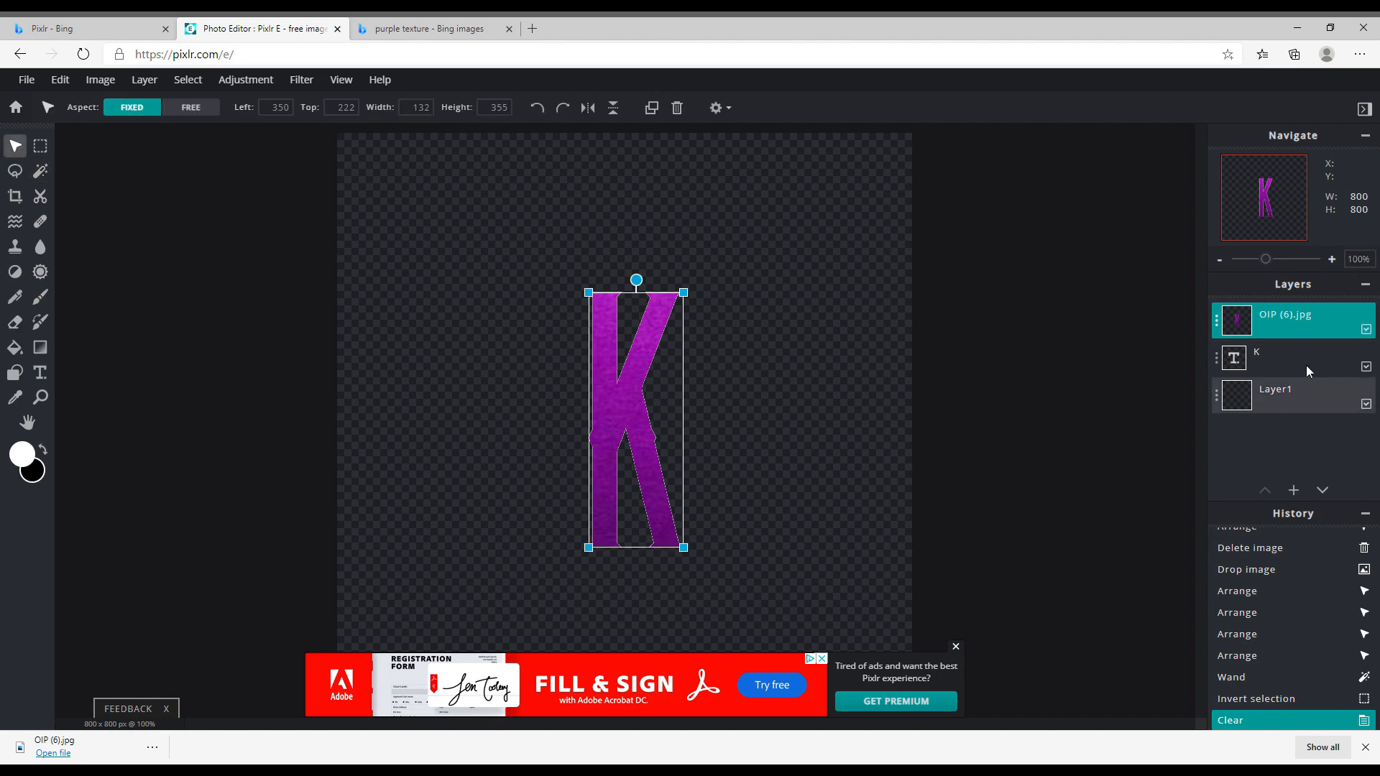
click(1276, 355)
double_click(1263, 351)
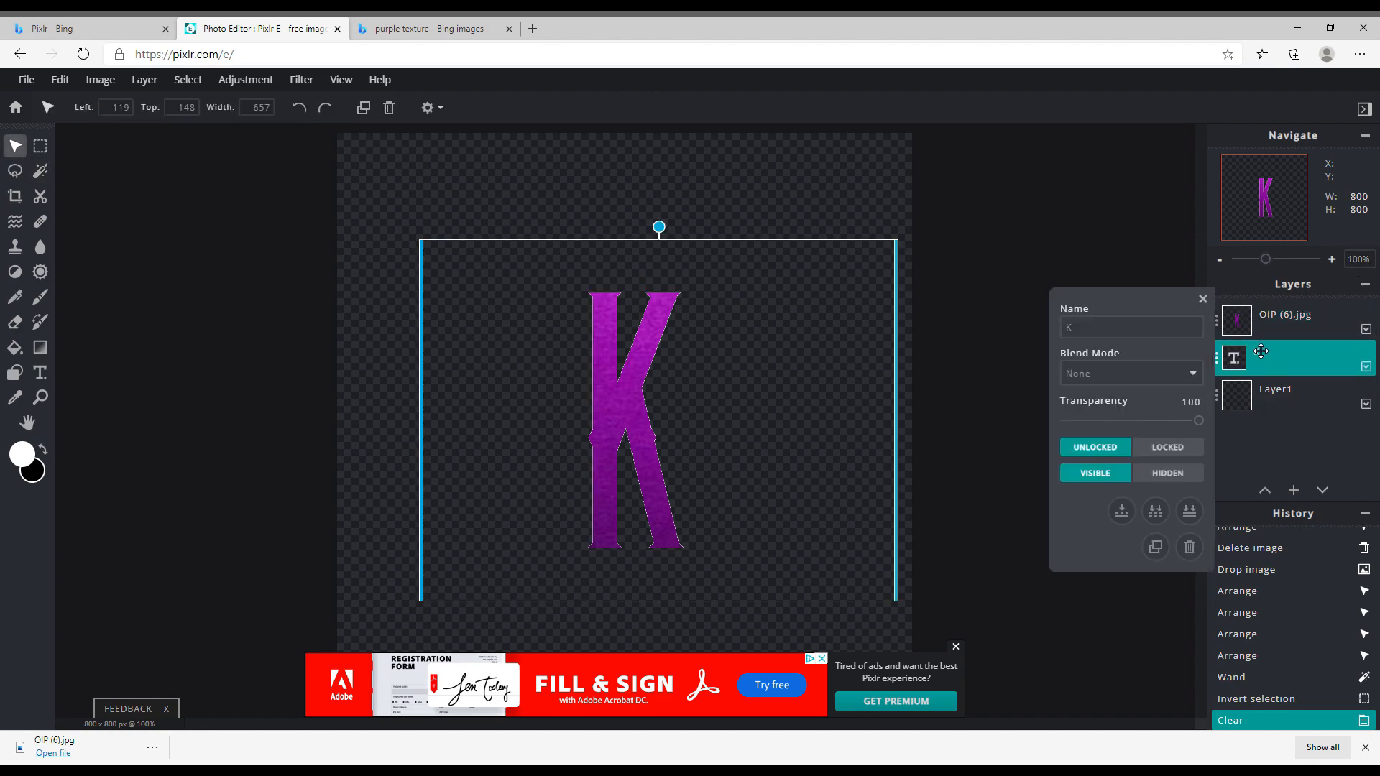
click(1189, 547)
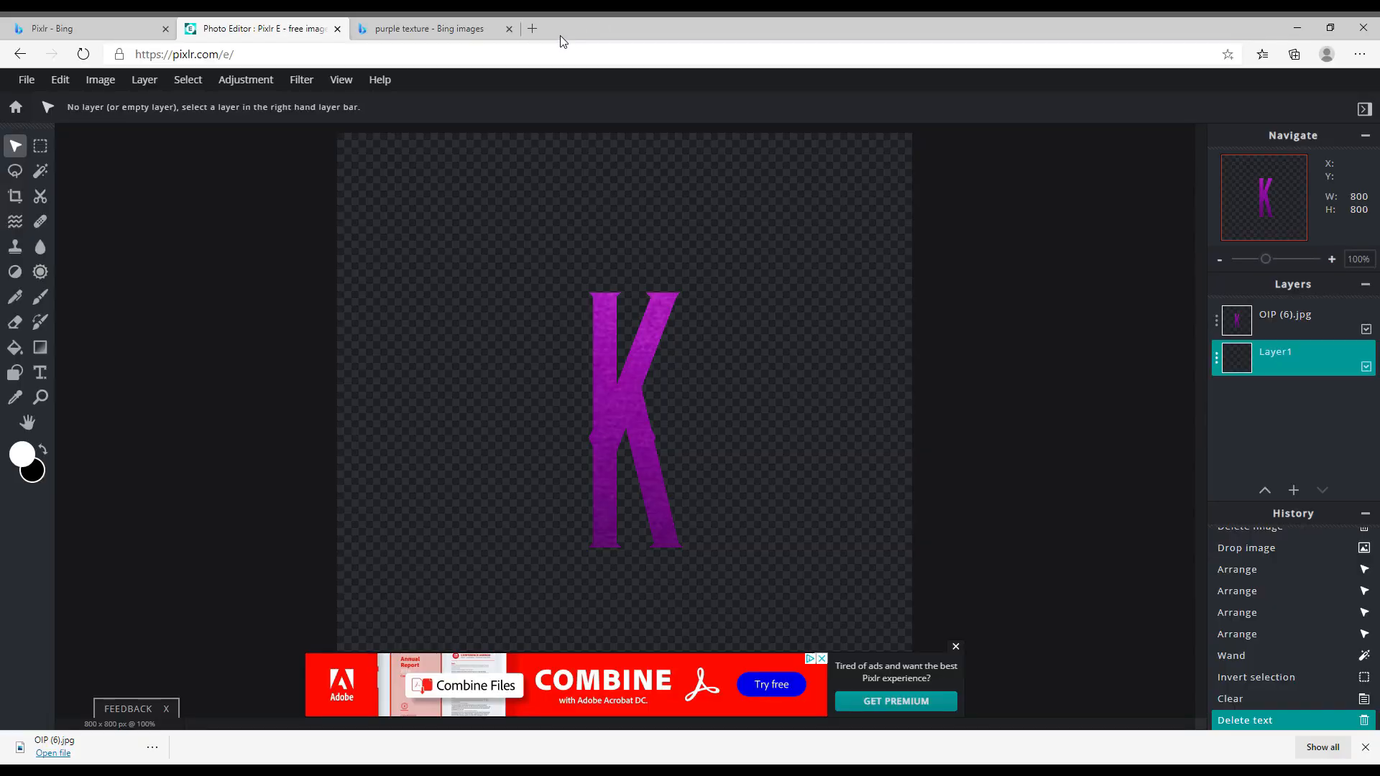
Step: Search the web for "galaxy background" in a new browser tab and show the image results
click(531, 27)
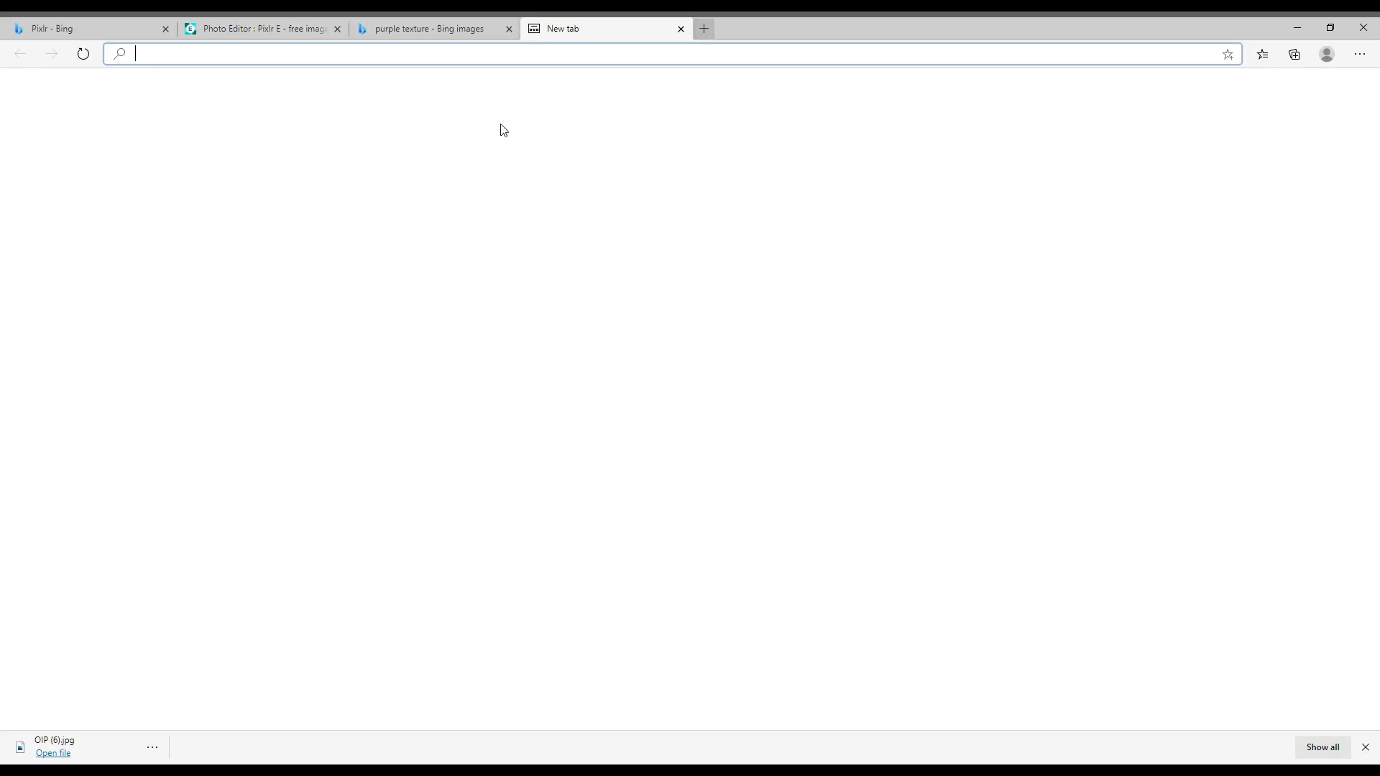
text(Gala)
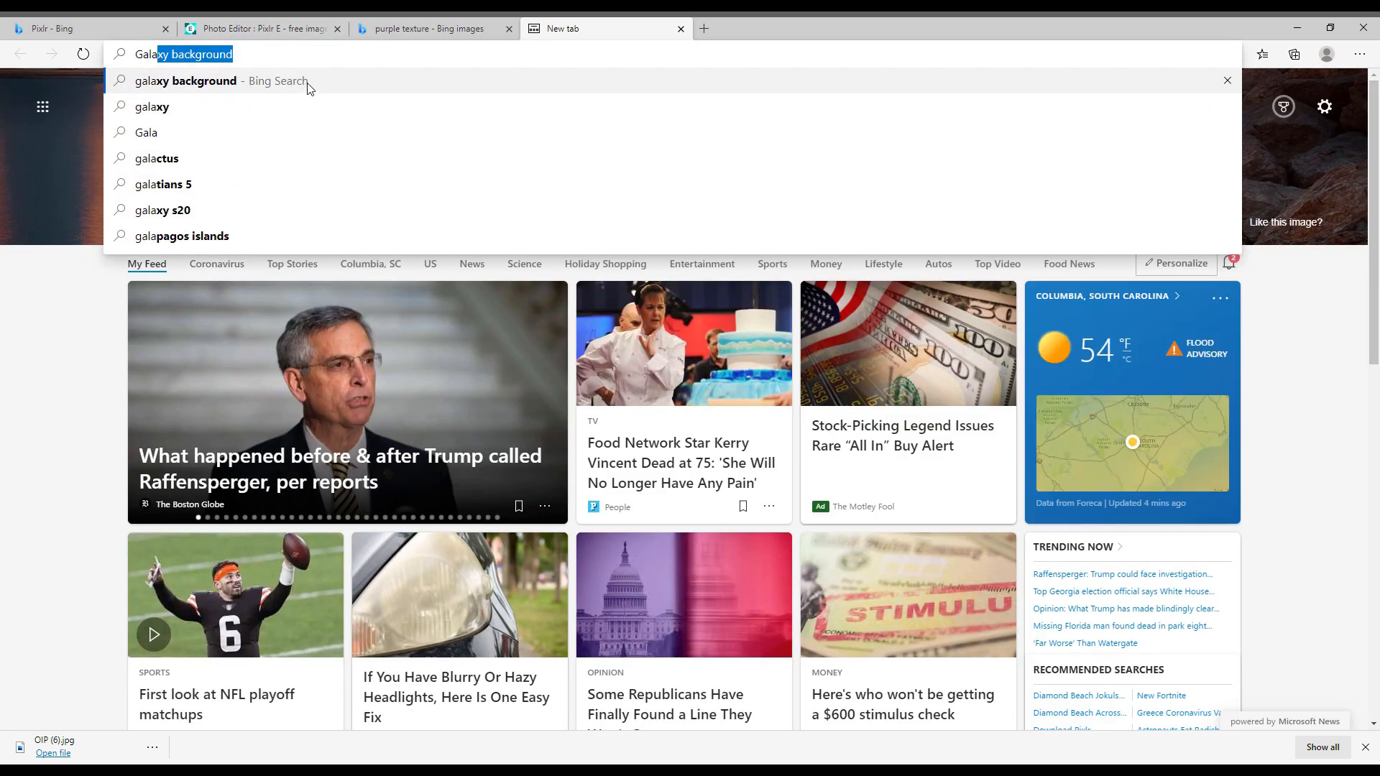
click(308, 87)
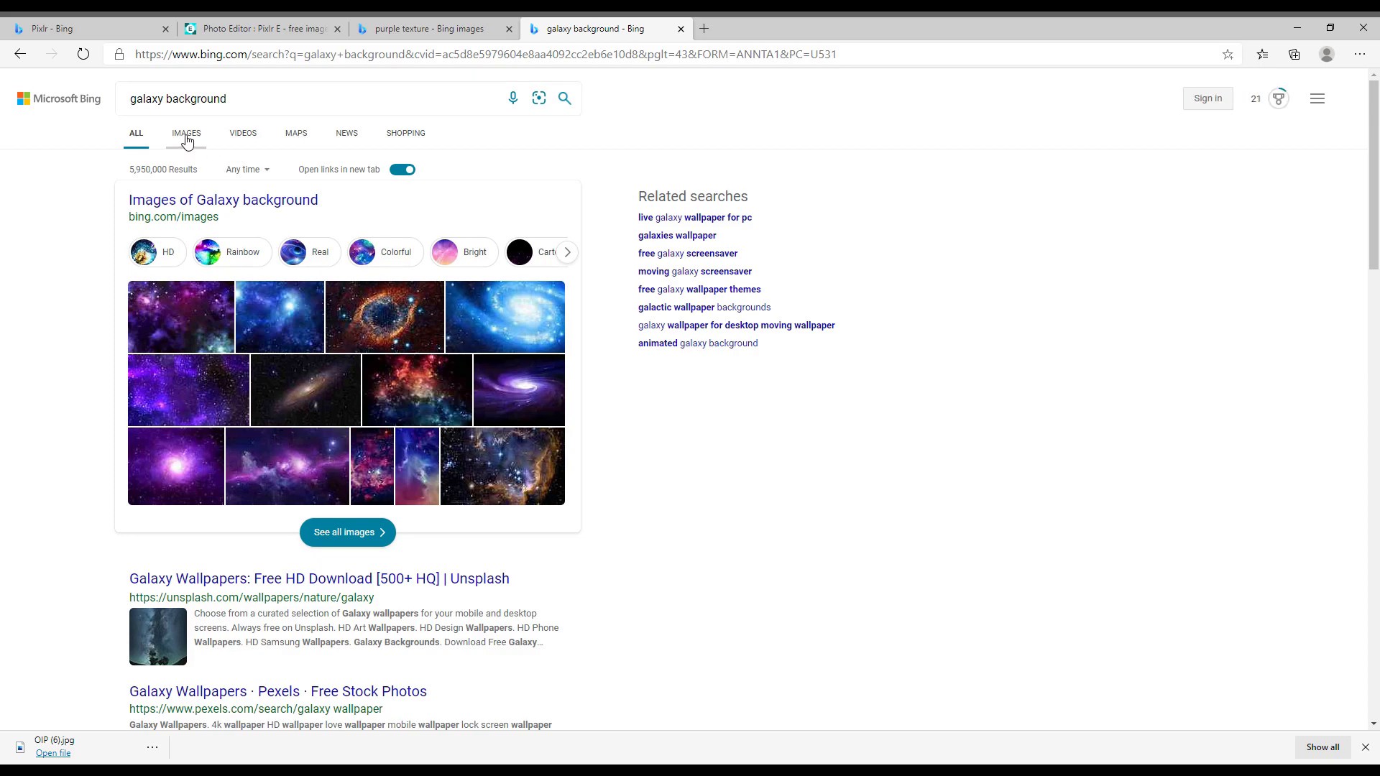
click(187, 137)
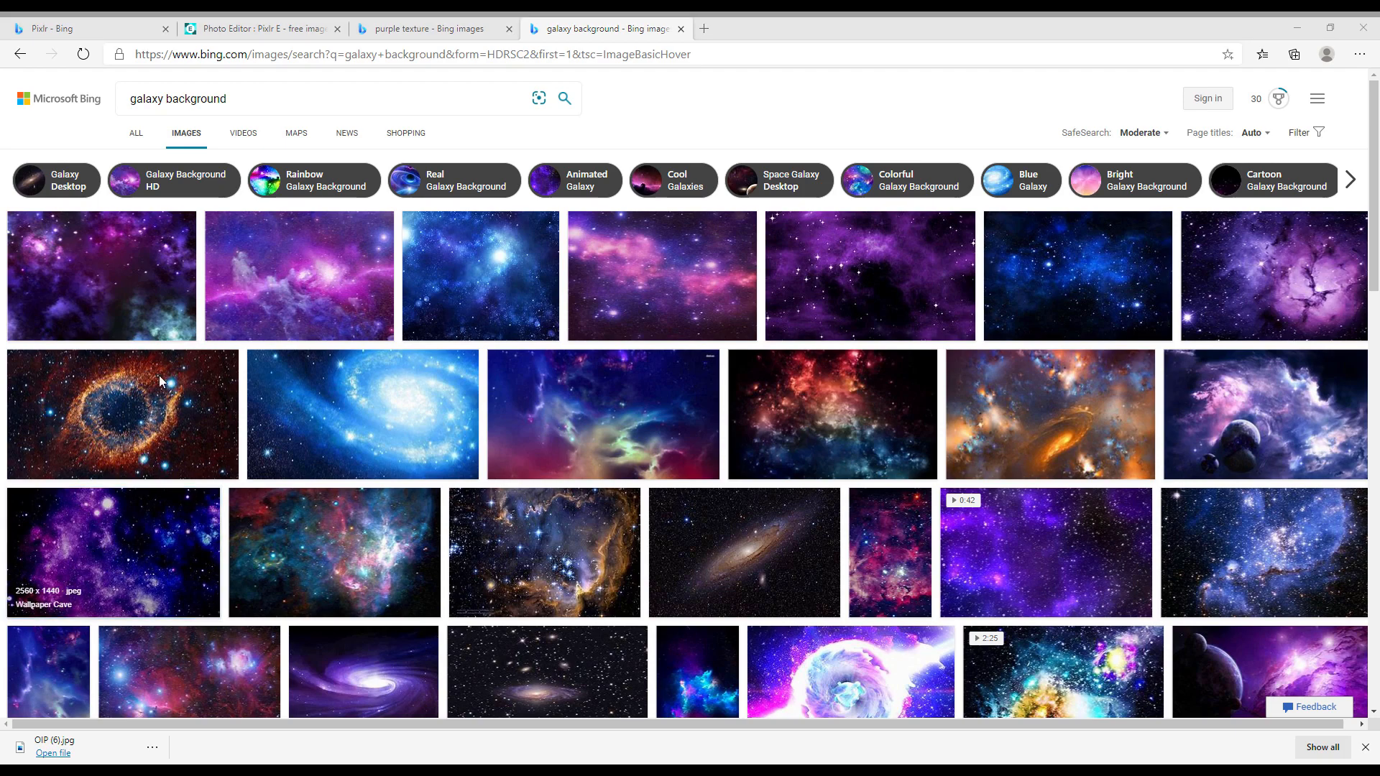
Step: Save the first galaxy image in the third results row and add OIP (7).jpg as a layer in the current Pixlr document
click(568, 382)
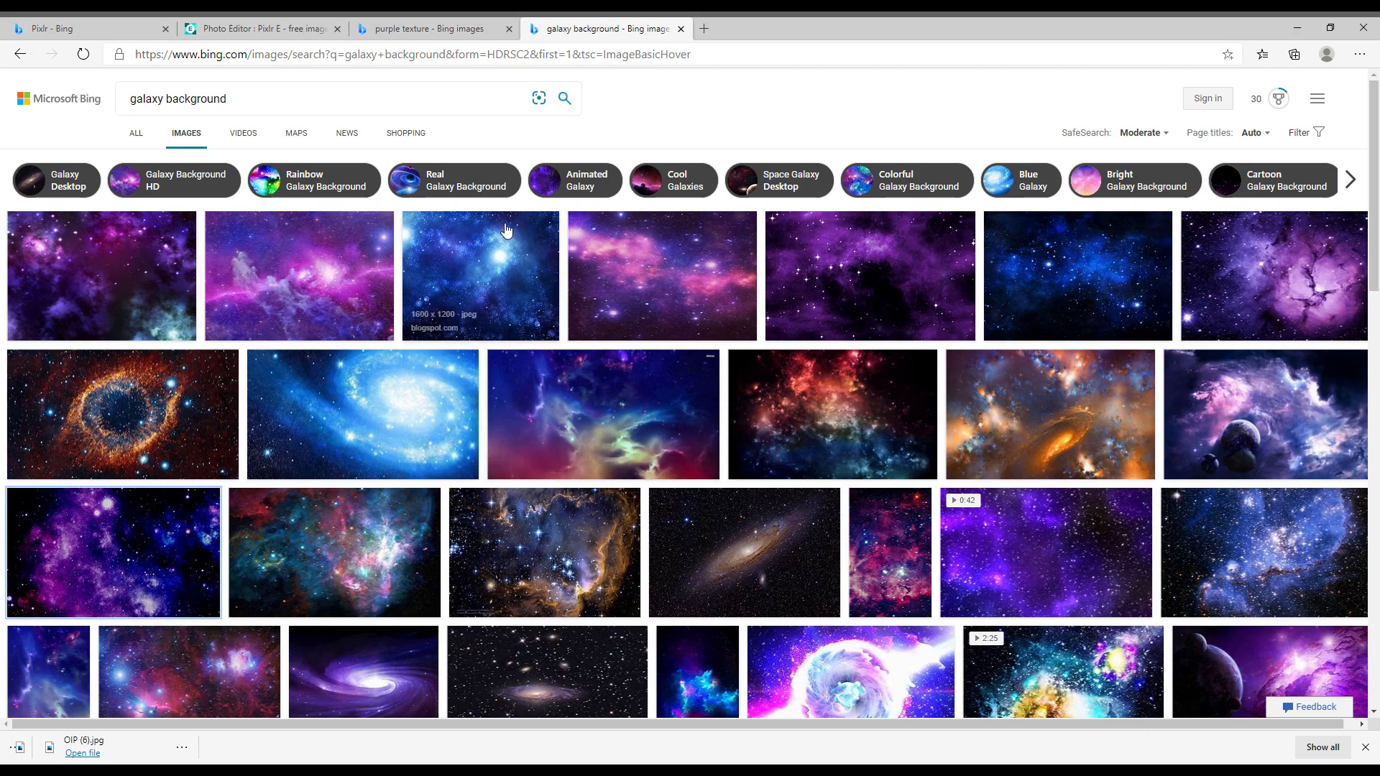
click(266, 28)
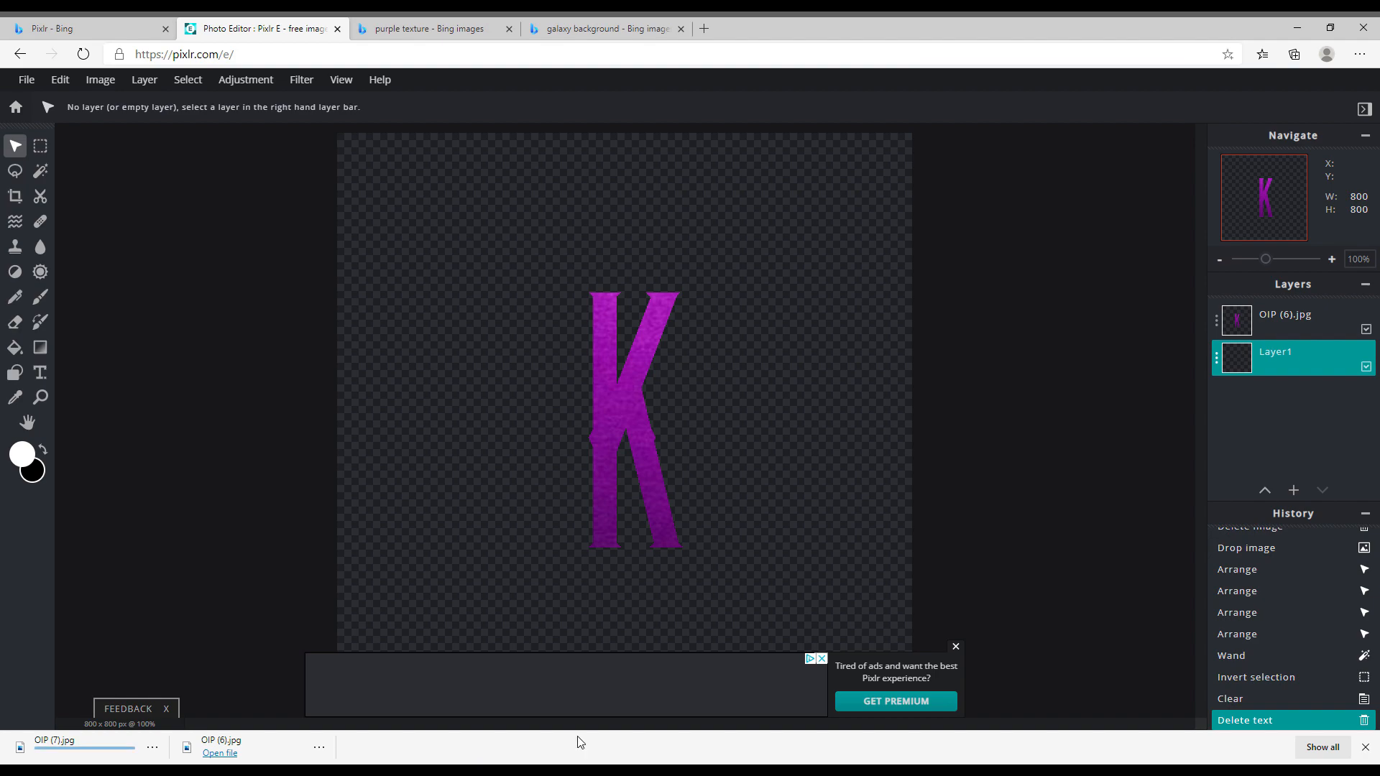
drag(375, 44, 761, 348)
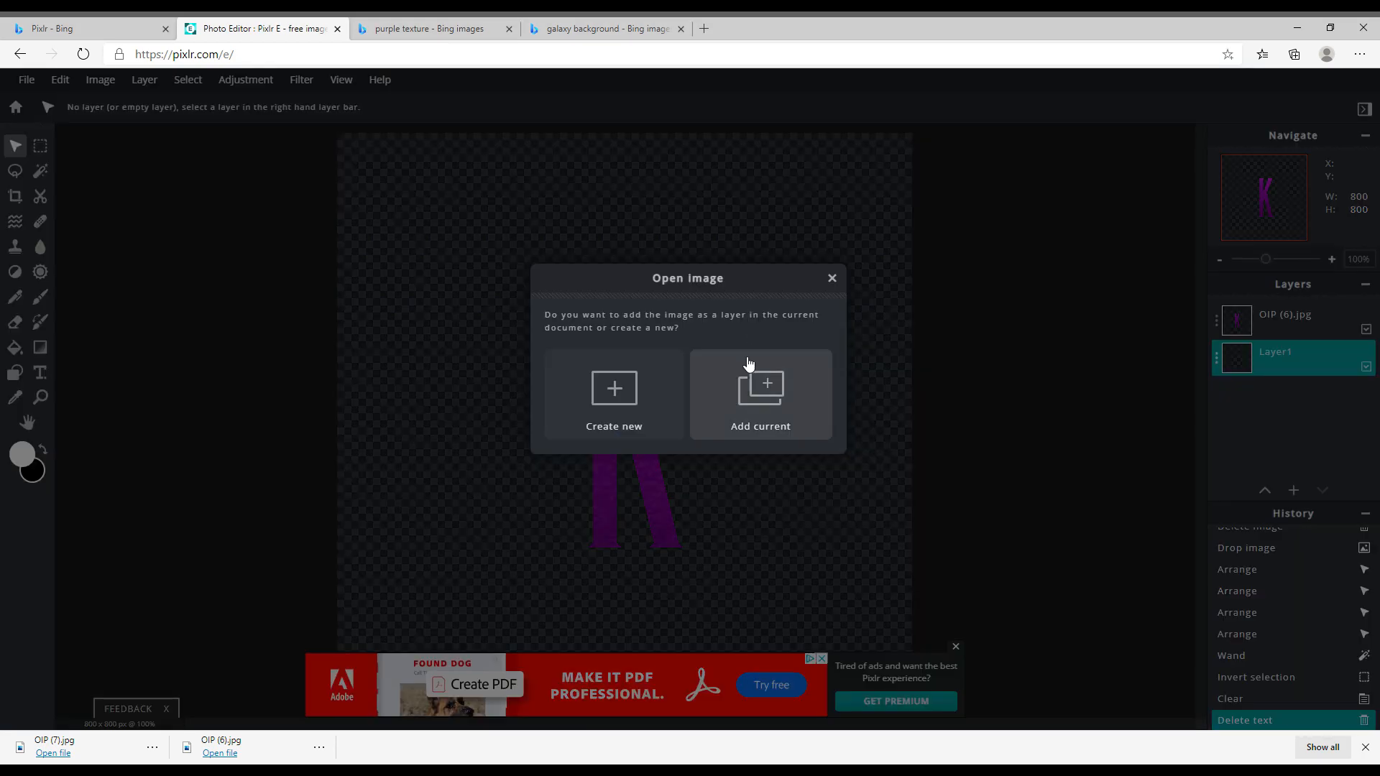
click(753, 405)
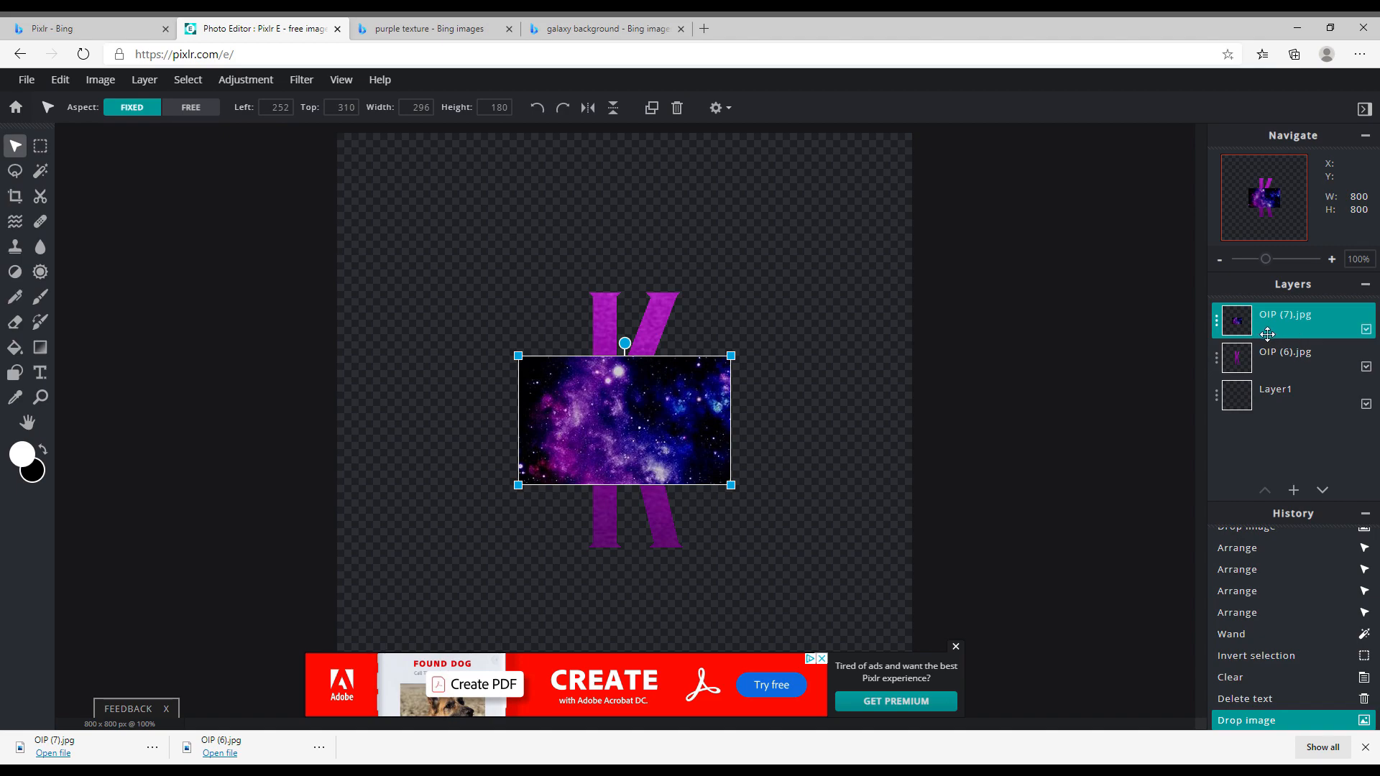
Step: Shift the galaxy image slightly to the right and move its layer to the bottom of the layer stack
drag(692, 438, 764, 438)
drag(1268, 329, 1268, 399)
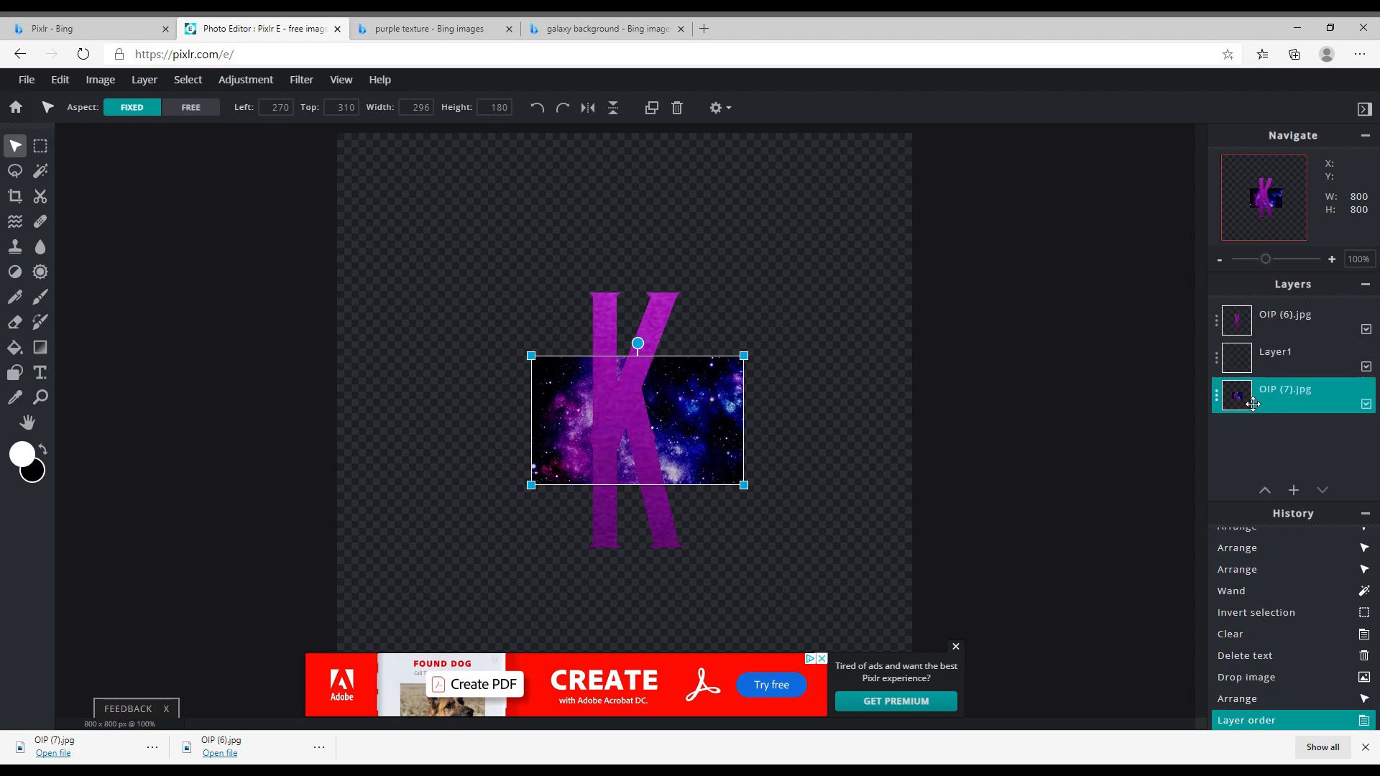
Step: Delete the empty Layer1 between the letter and the galaxy image
click(1293, 367)
click(1294, 369)
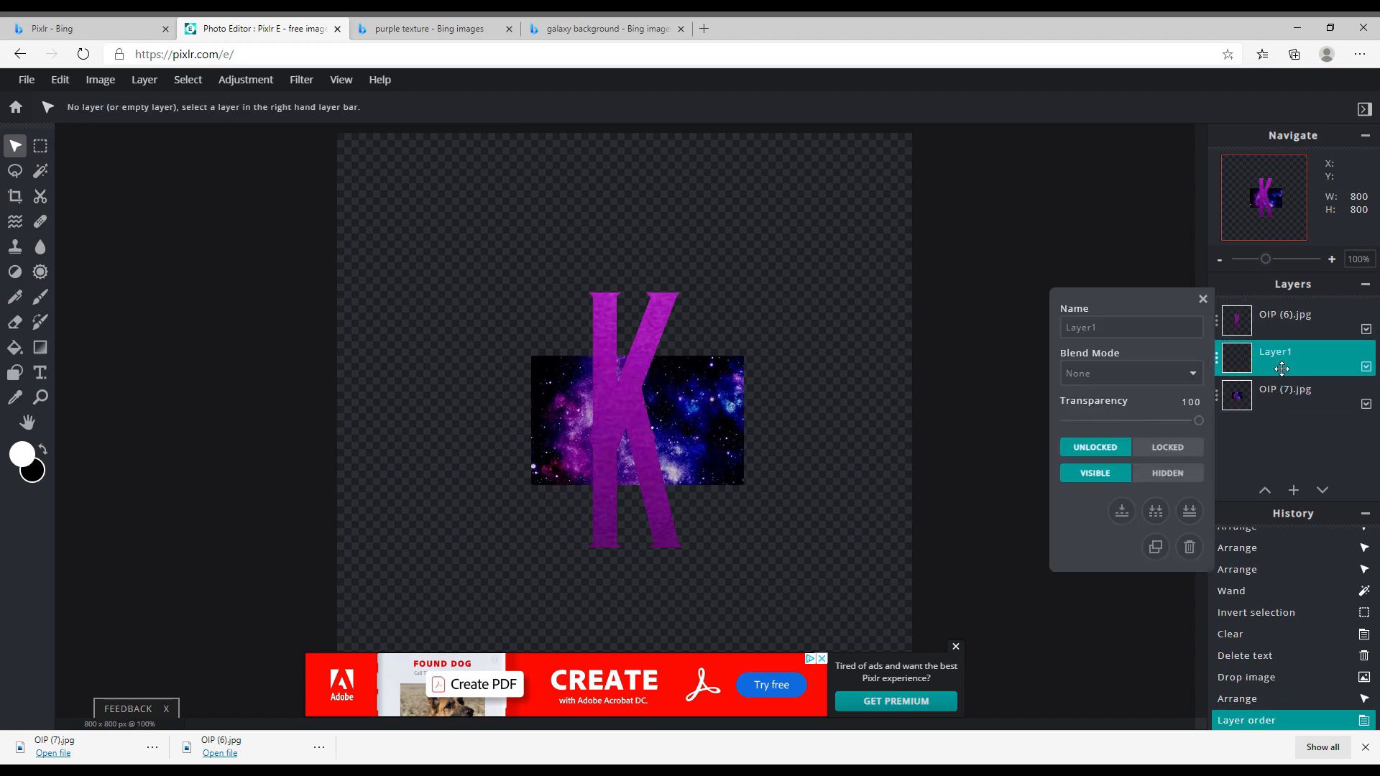
click(1190, 547)
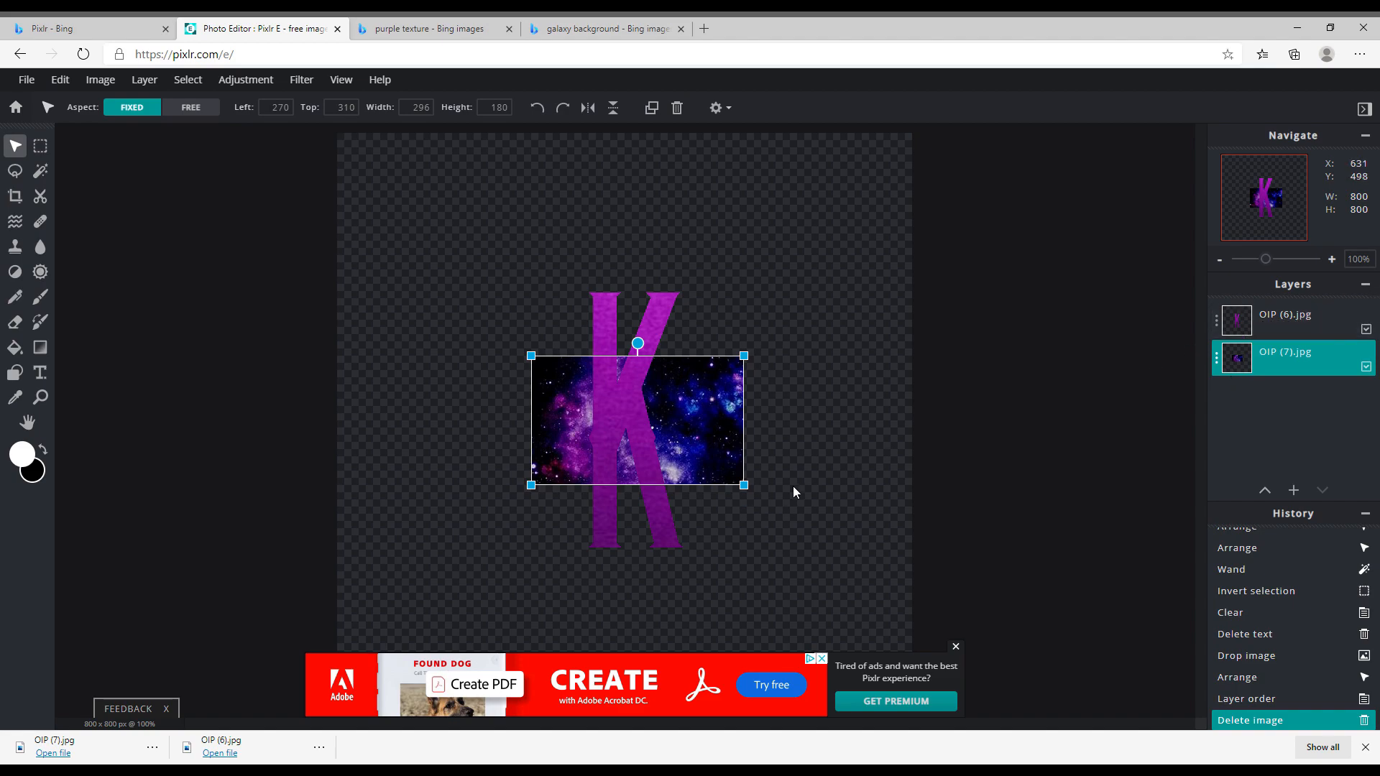
Step: Enlarge the galaxy image to about 1334 x 811 px and position it to fill the canvas behind the letter
drag(748, 489, 1039, 670)
drag(816, 525, 675, 445)
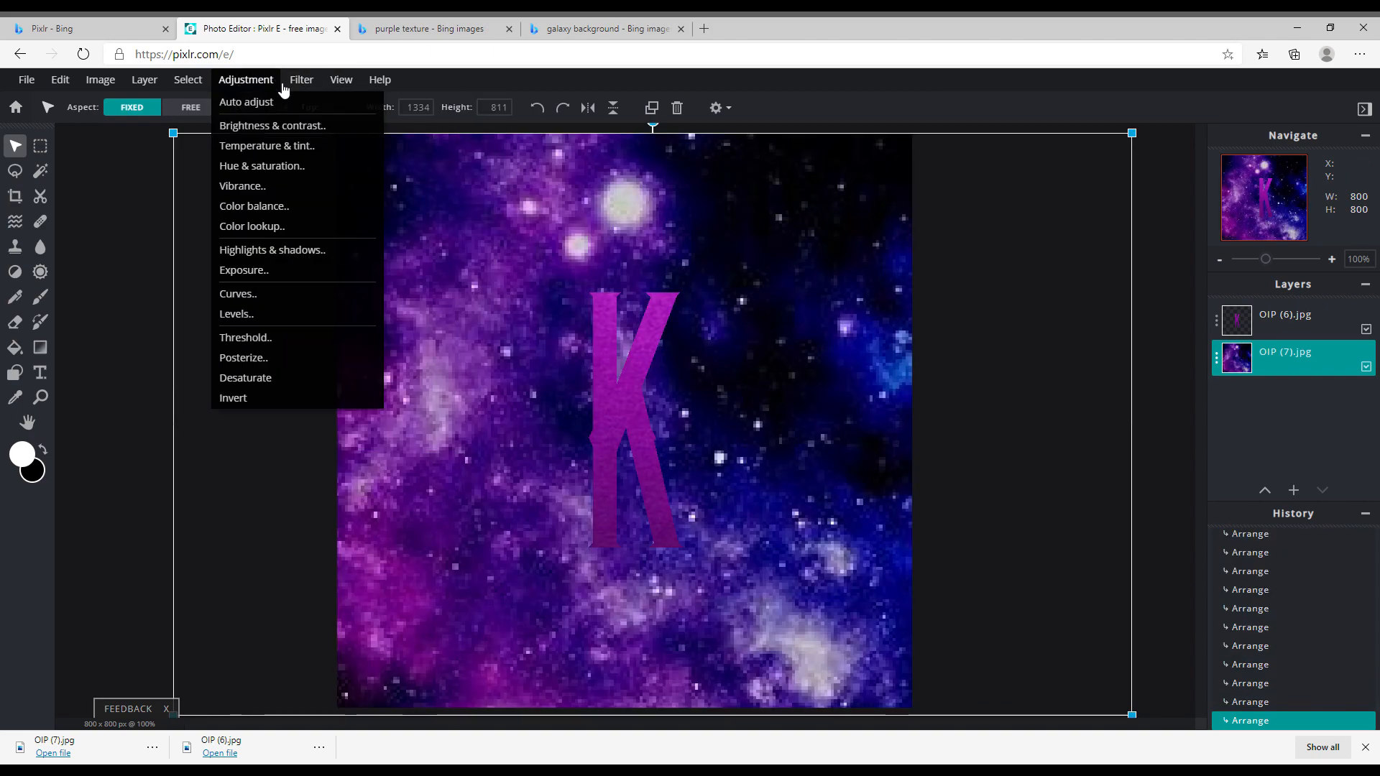
Step: Apply a Hue & saturation adjustment to the galaxy layer with Colorize on and the hue set to 104
click(296, 165)
drag(731, 321, 1101, 300)
drag(1063, 365, 1094, 372)
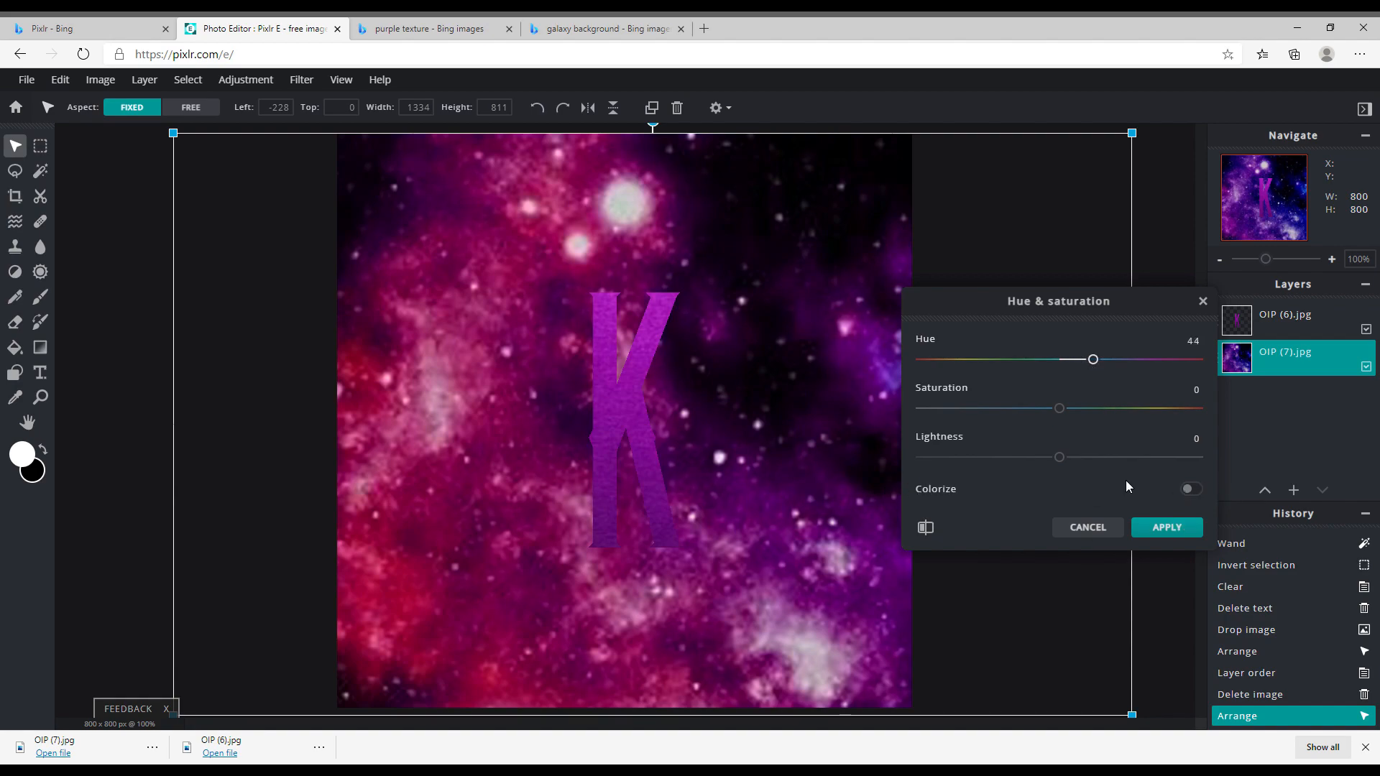
click(1193, 489)
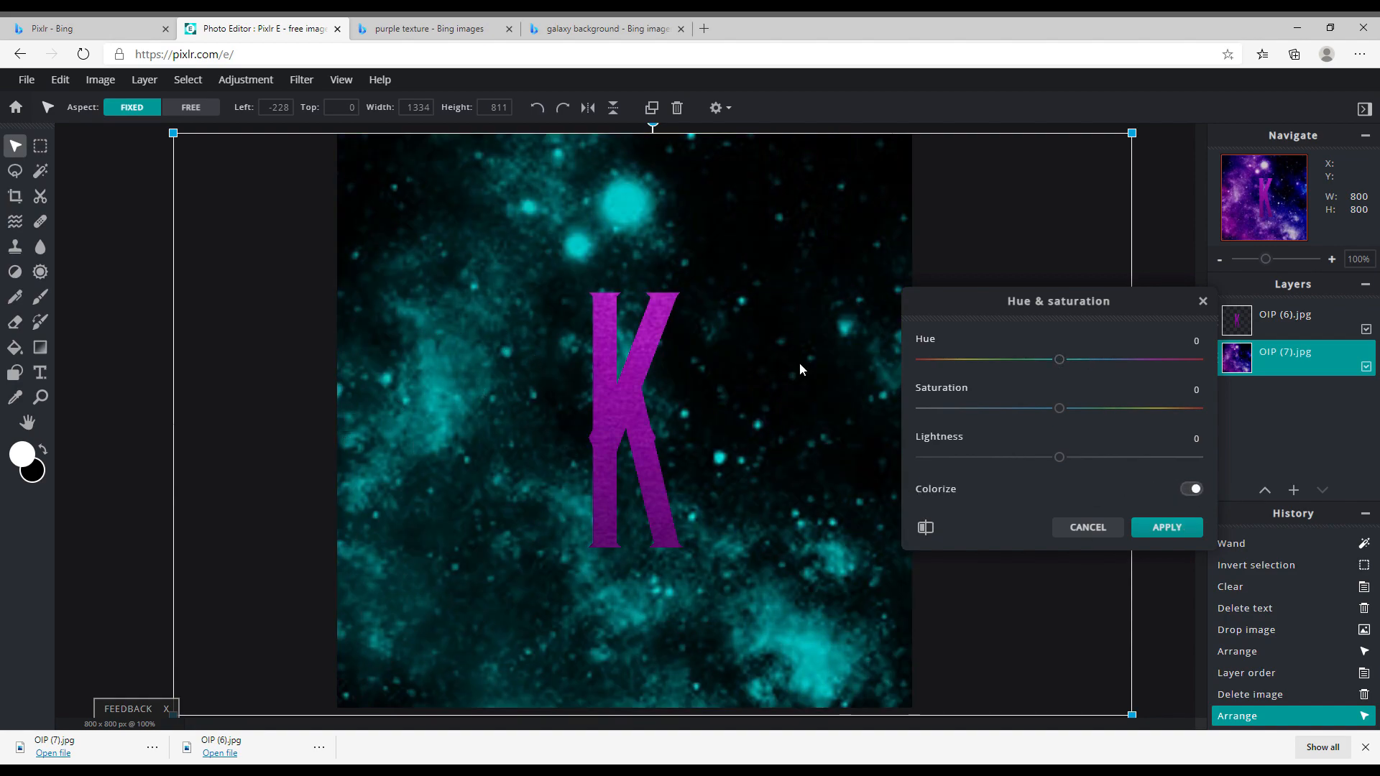
drag(1060, 358, 1145, 362)
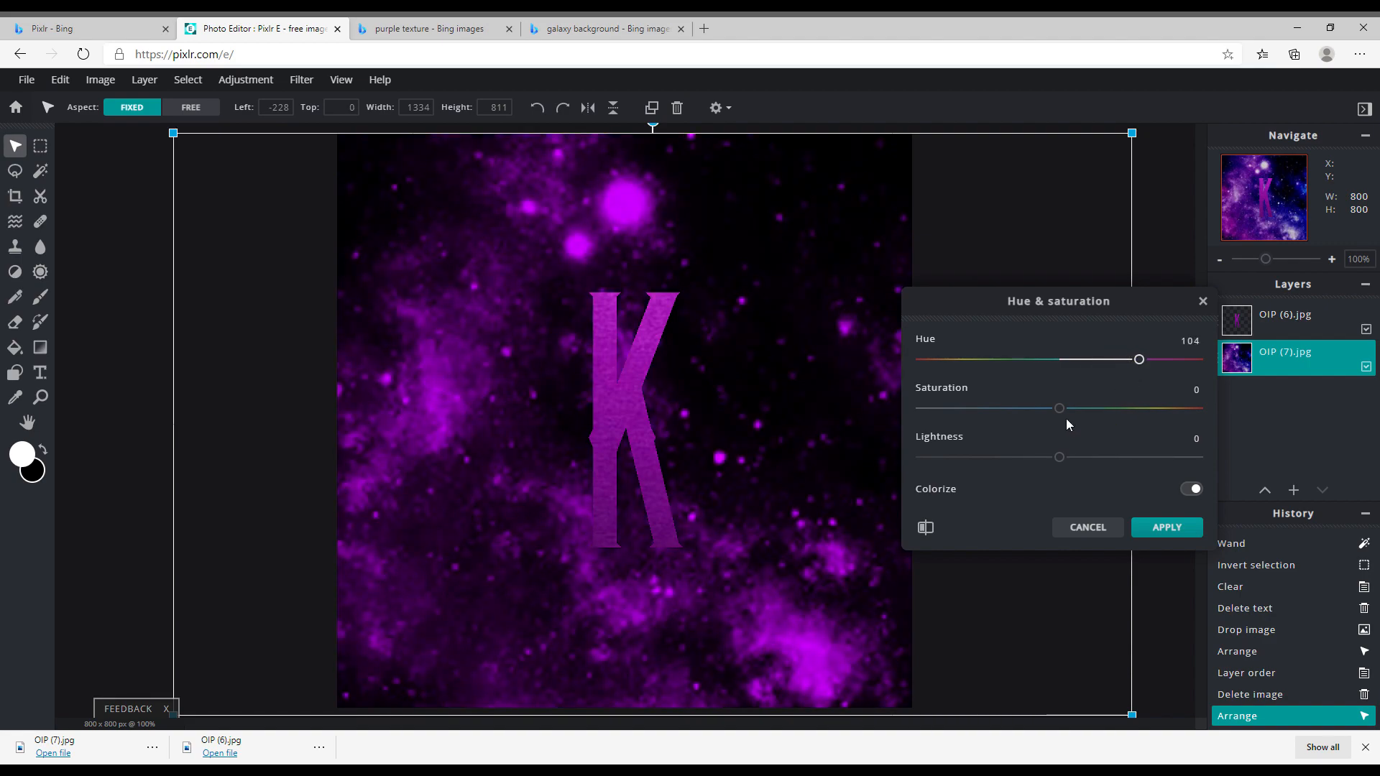
mouse_move(1068, 417)
mouse_down()
mouse_move(860, 428)
mouse_move(949, 411)
mouse_move(1248, 417)
mouse_move(1056, 435)
mouse_up()
mouse_move(1062, 461)
mouse_down()
mouse_move(942, 460)
mouse_move(1086, 462)
mouse_move(1059, 474)
mouse_up()
click(1162, 528)
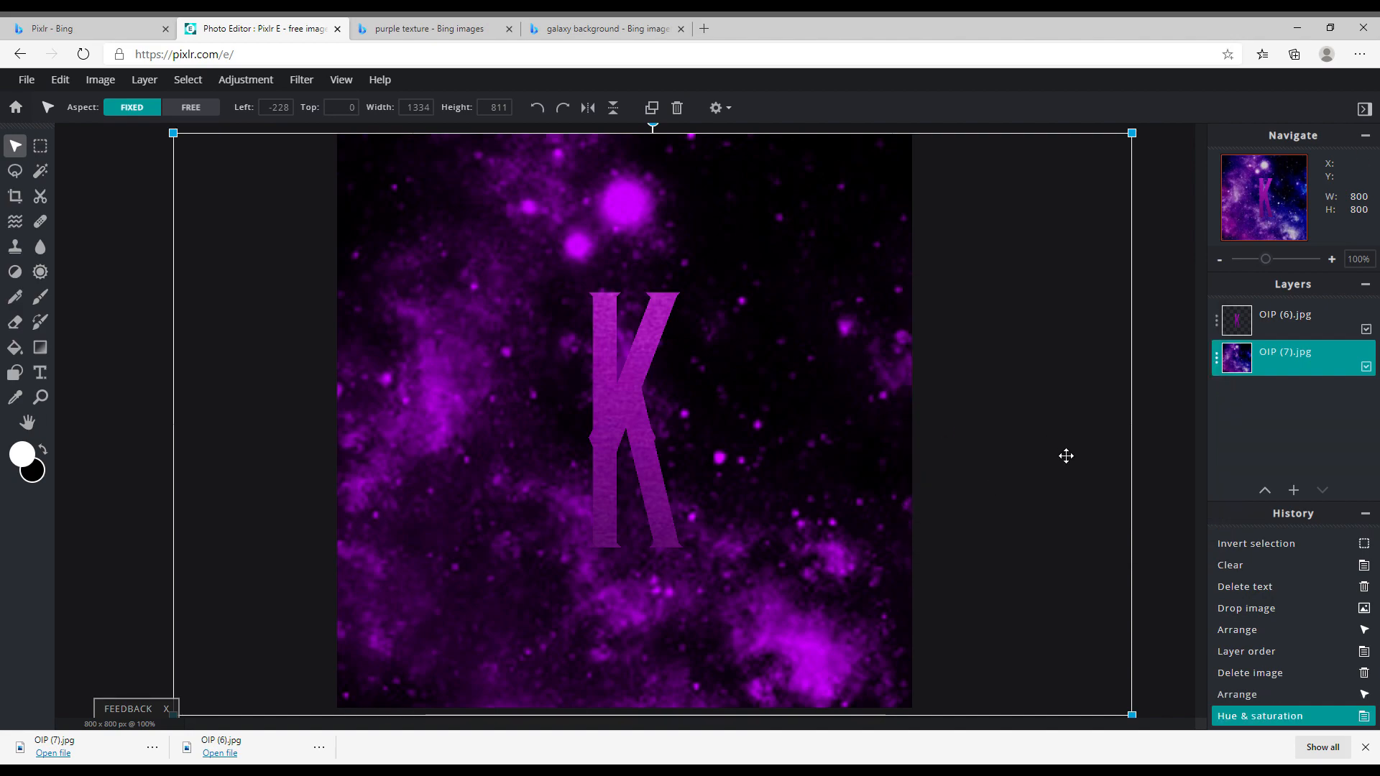
Step: Apply a black drop shadow to the letter K layer with 100% opacity, 0 px blur, 17 px x offset and 14 px y offset
click(1325, 334)
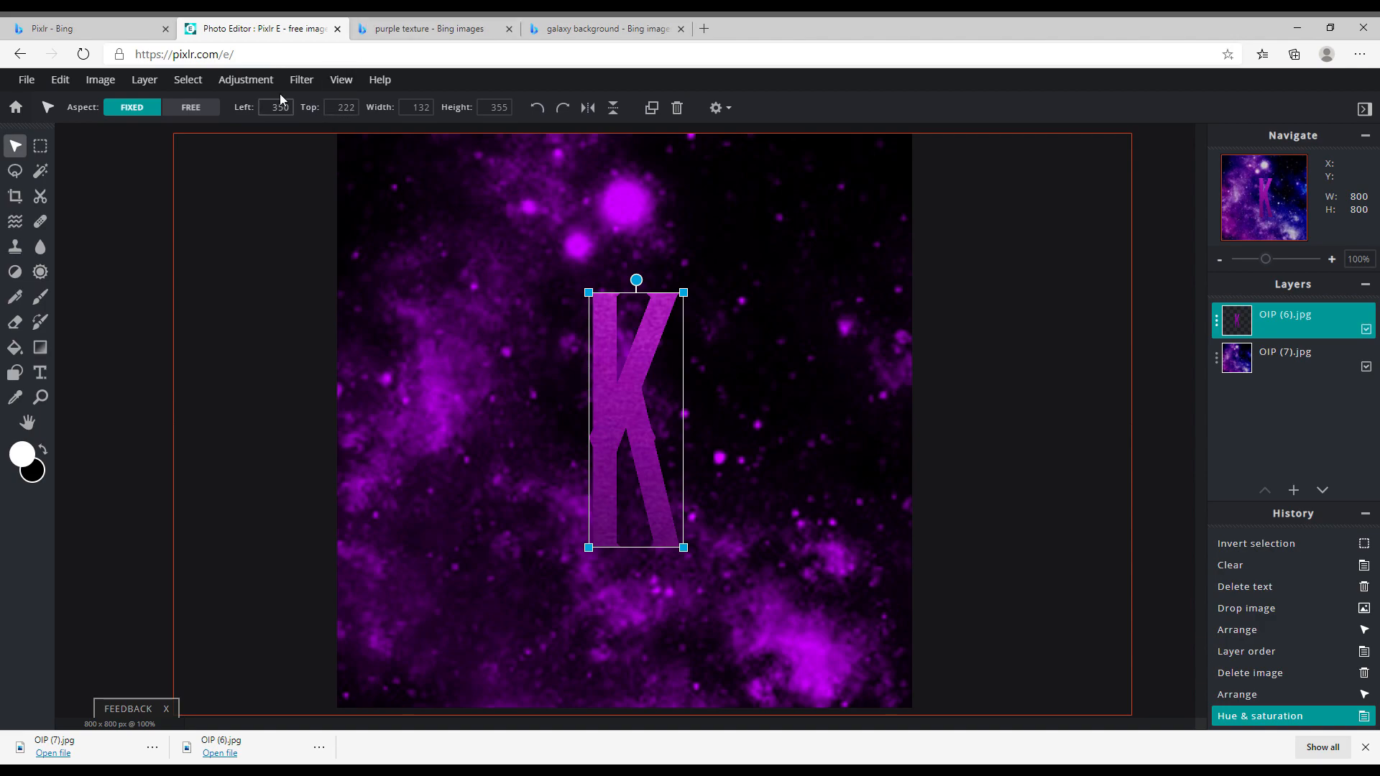
click(301, 80)
click(306, 86)
click(317, 90)
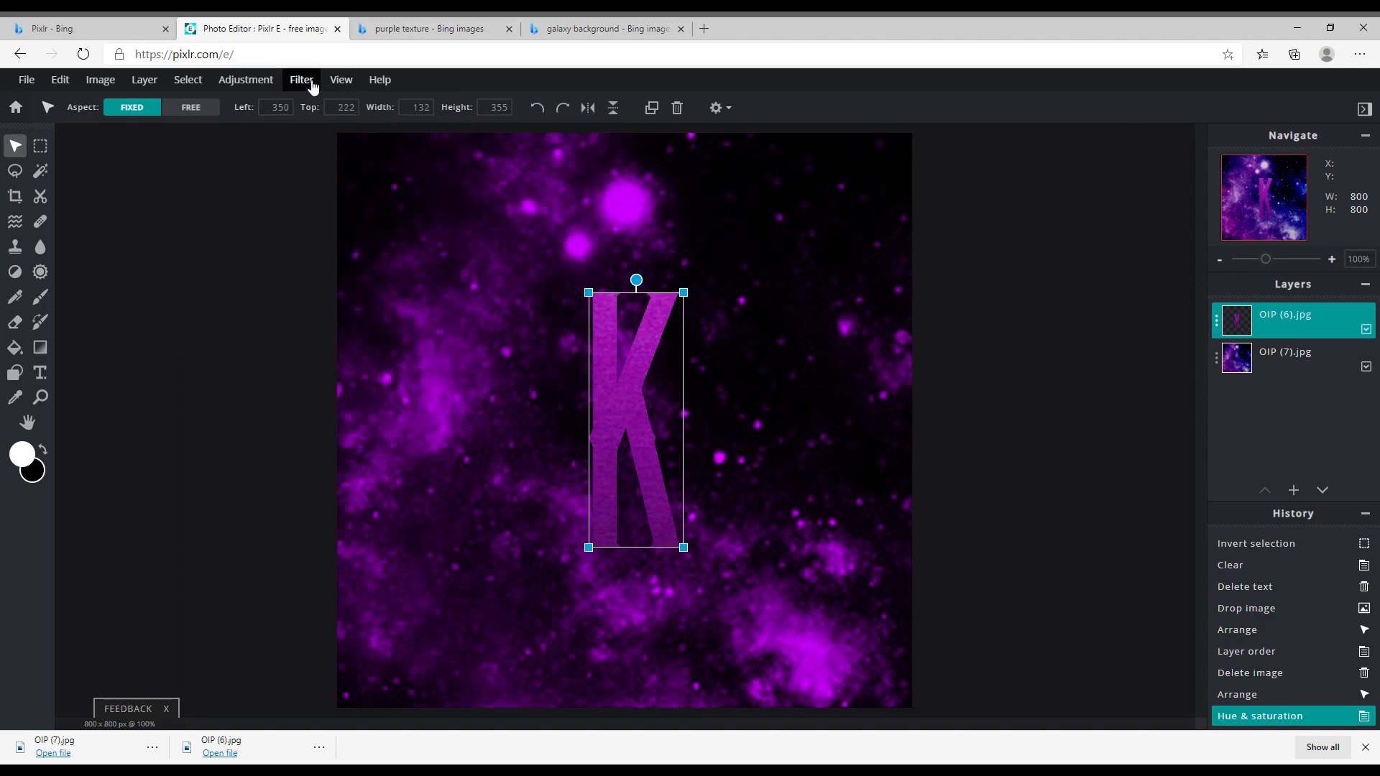
click(314, 87)
click(320, 79)
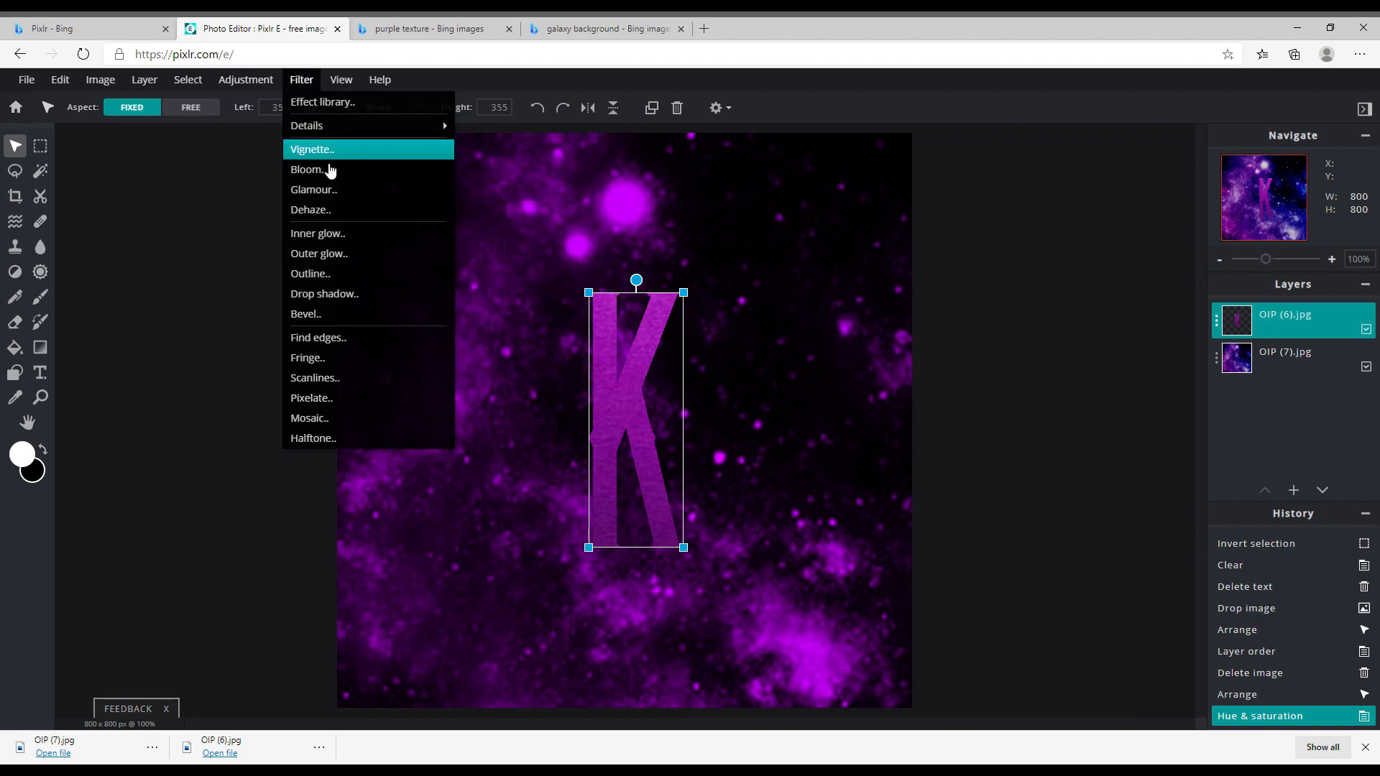
click(347, 293)
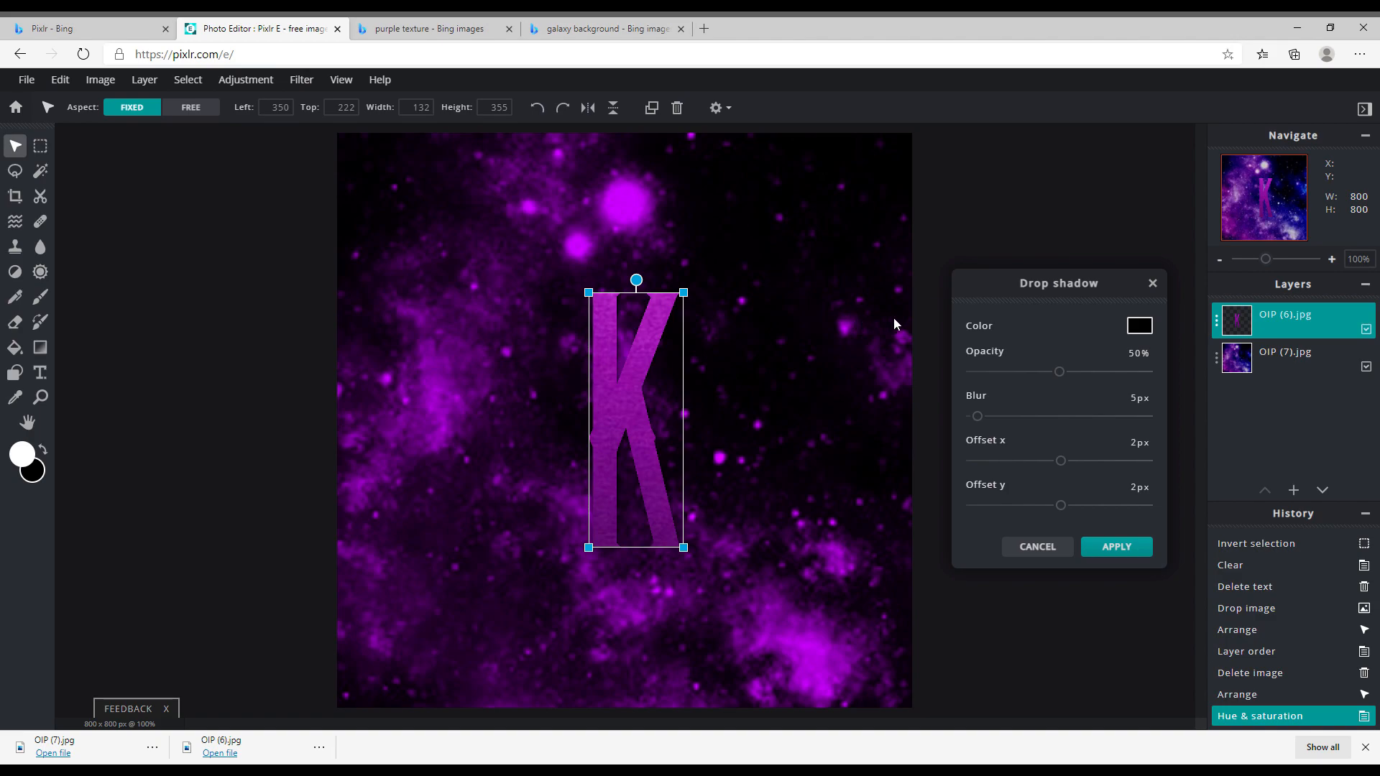
drag(1059, 372, 1234, 372)
drag(980, 419, 989, 418)
click(1091, 460)
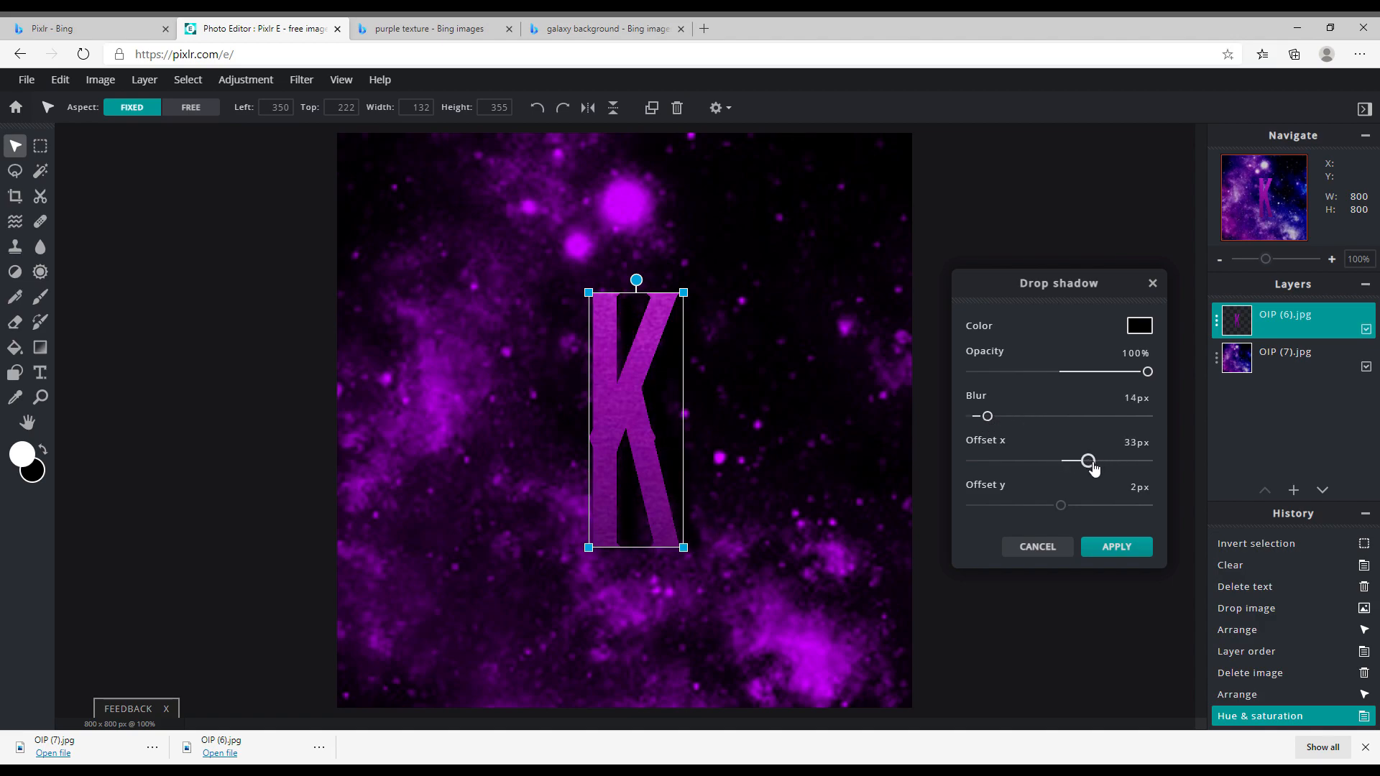
drag(989, 424, 963, 427)
drag(1099, 465, 1075, 507)
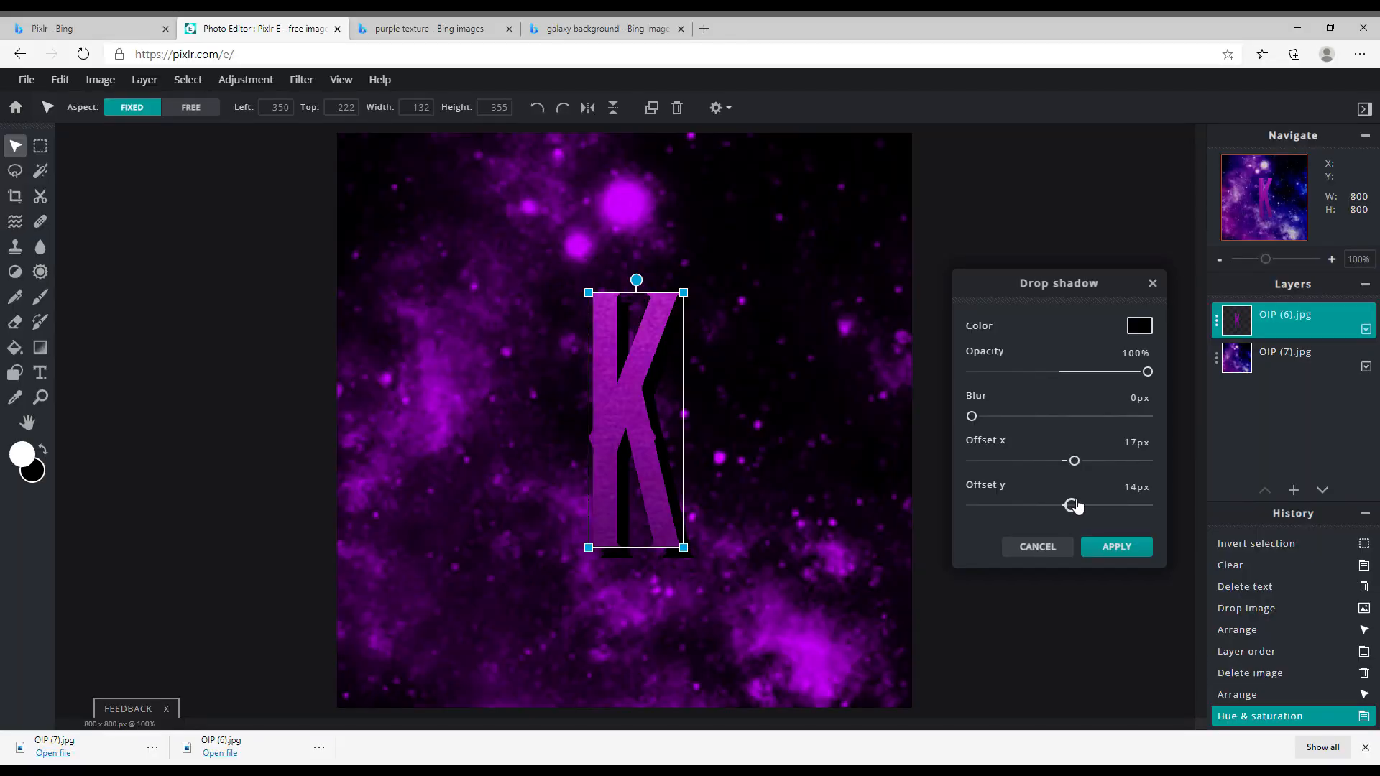
click(1122, 552)
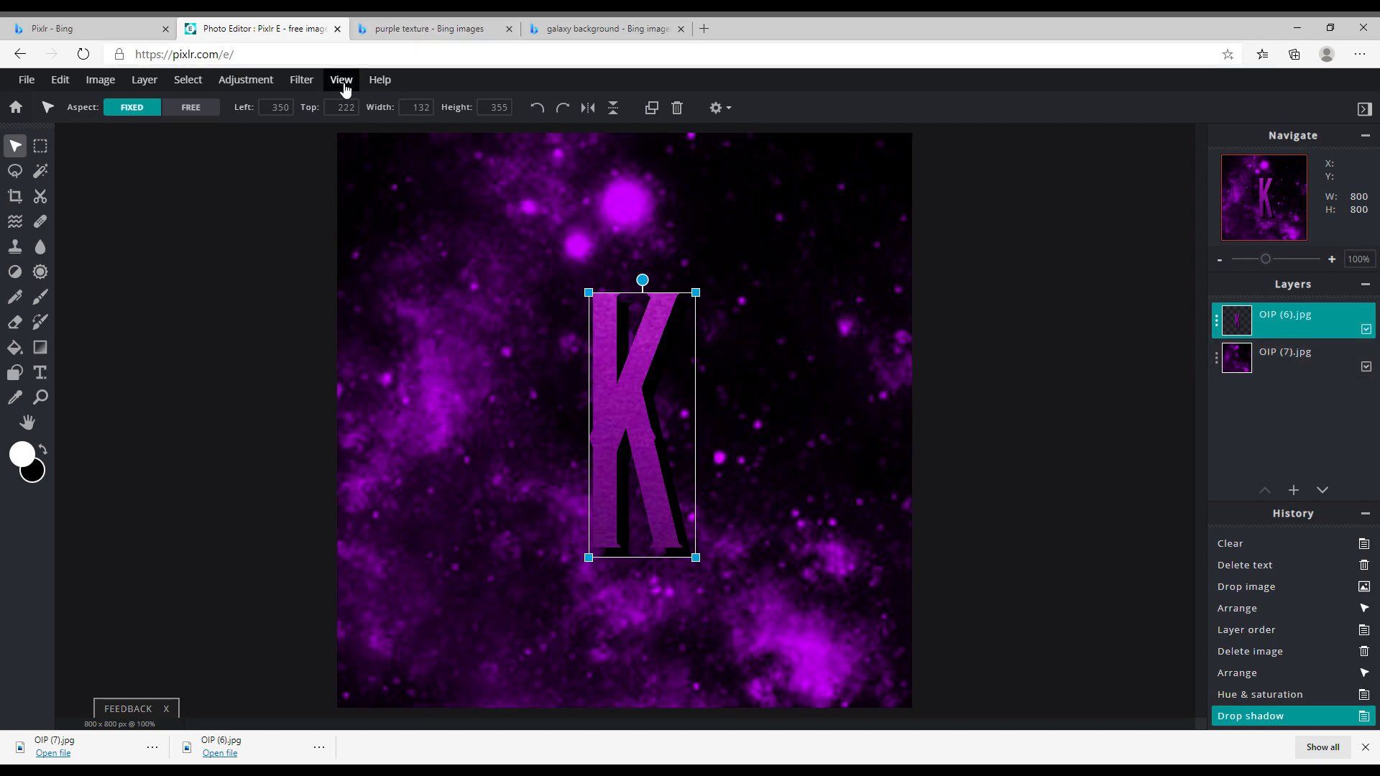
Step: Add a black outline of size 15 at 100% opacity around the letter K and shift the letter slightly up and left
click(319, 82)
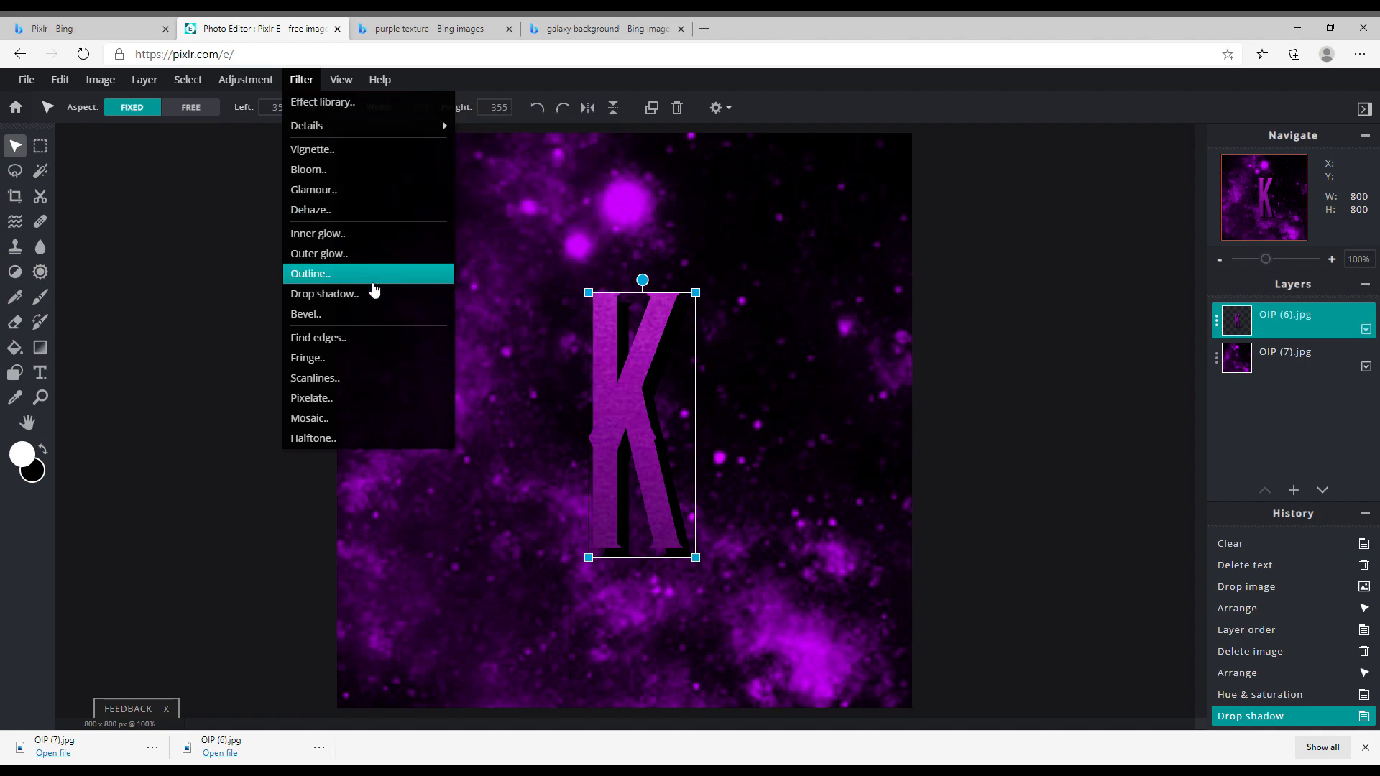
click(350, 275)
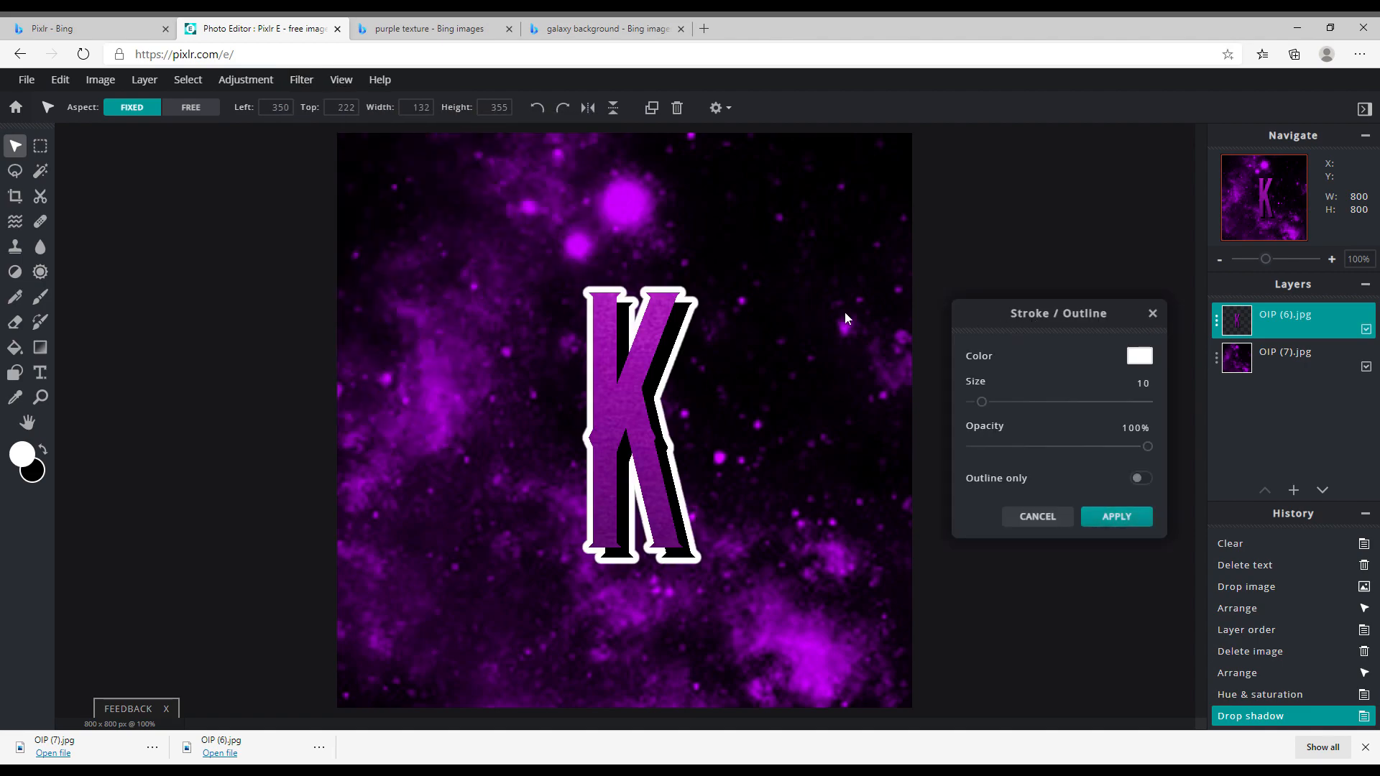
click(1140, 356)
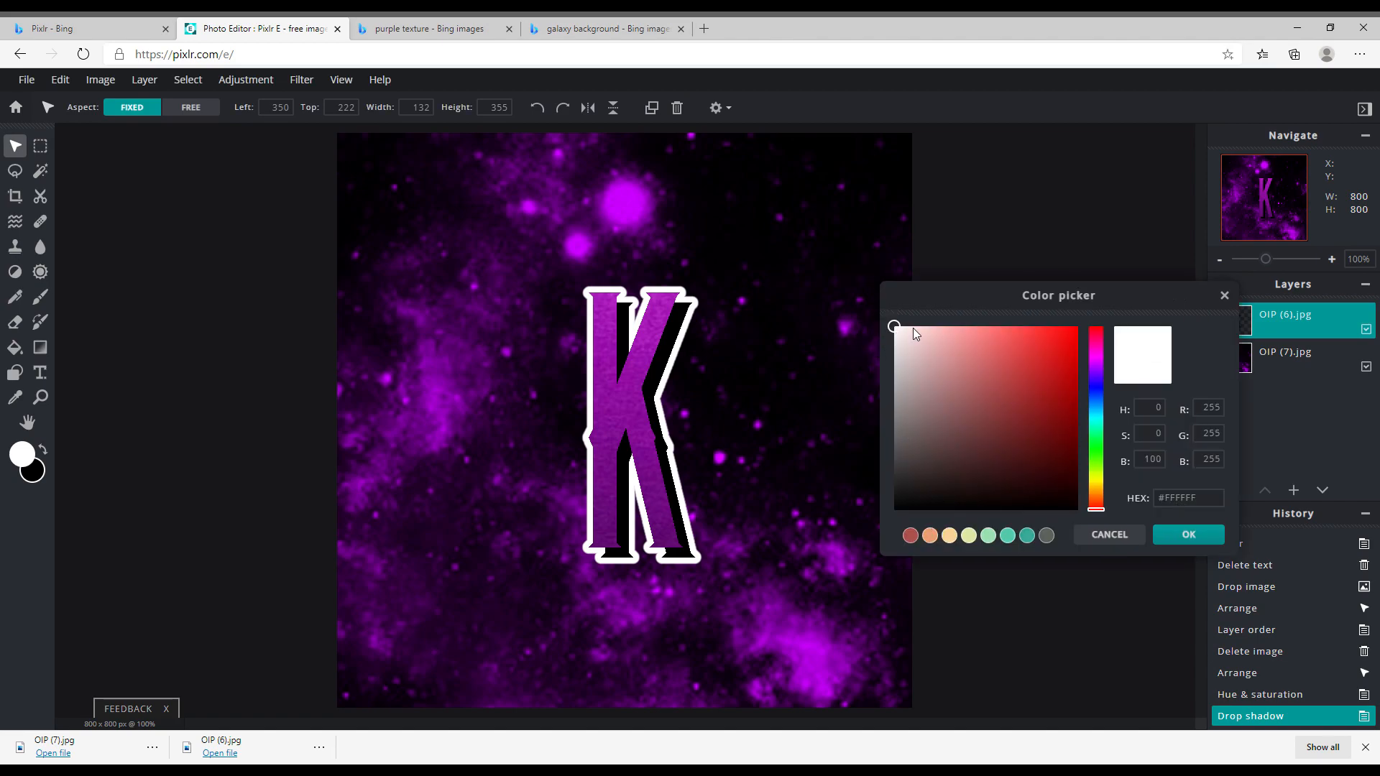
drag(919, 344, 892, 534)
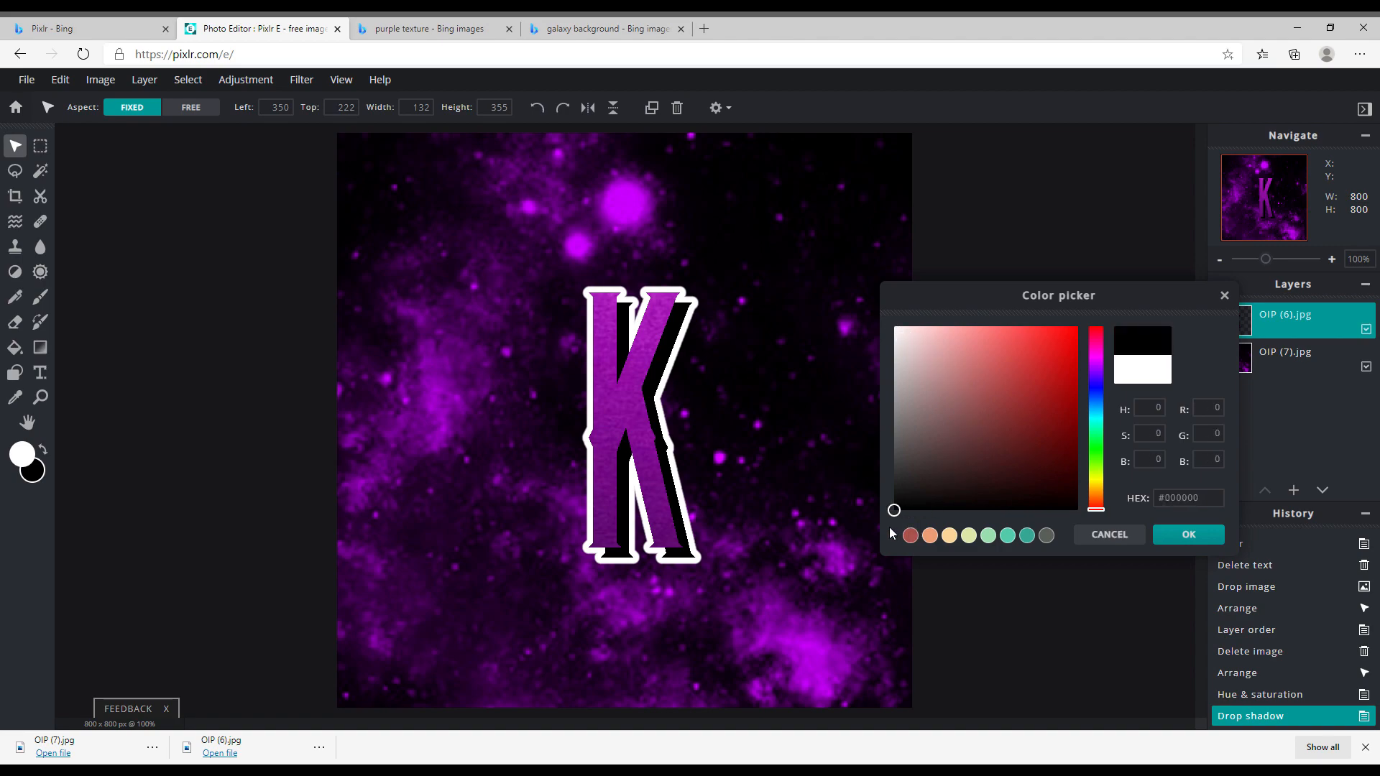
click(1209, 538)
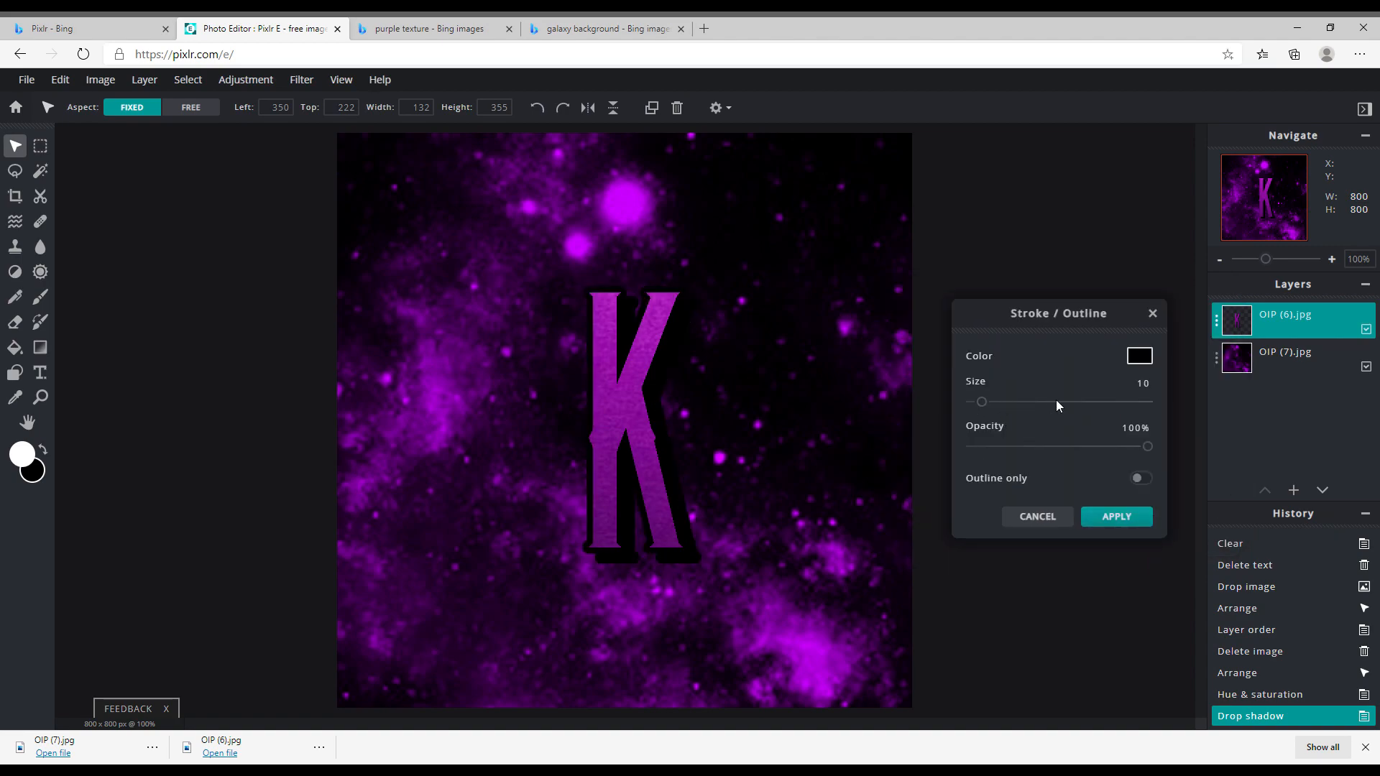
mouse_move(982, 402)
mouse_down()
mouse_move(1057, 411)
mouse_move(954, 435)
mouse_move(986, 426)
mouse_up()
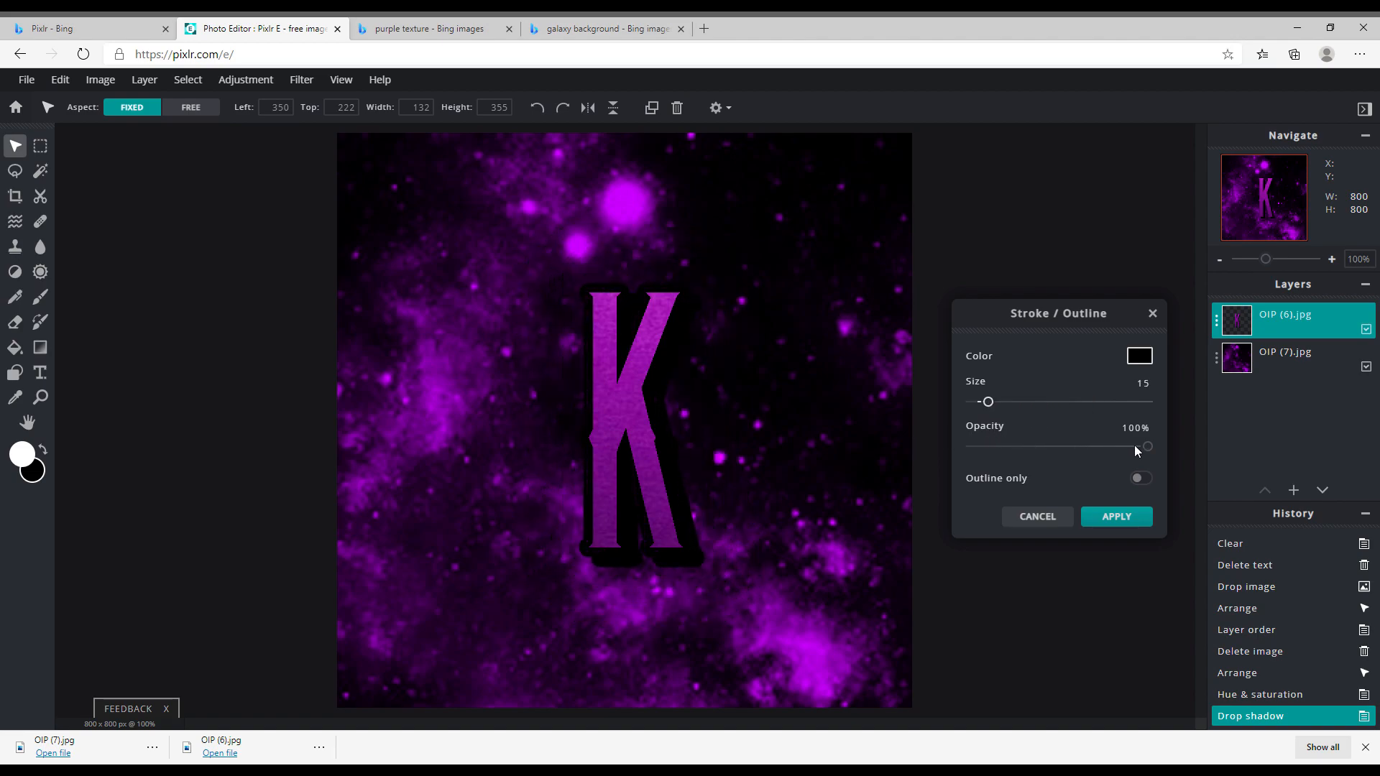
click(1140, 480)
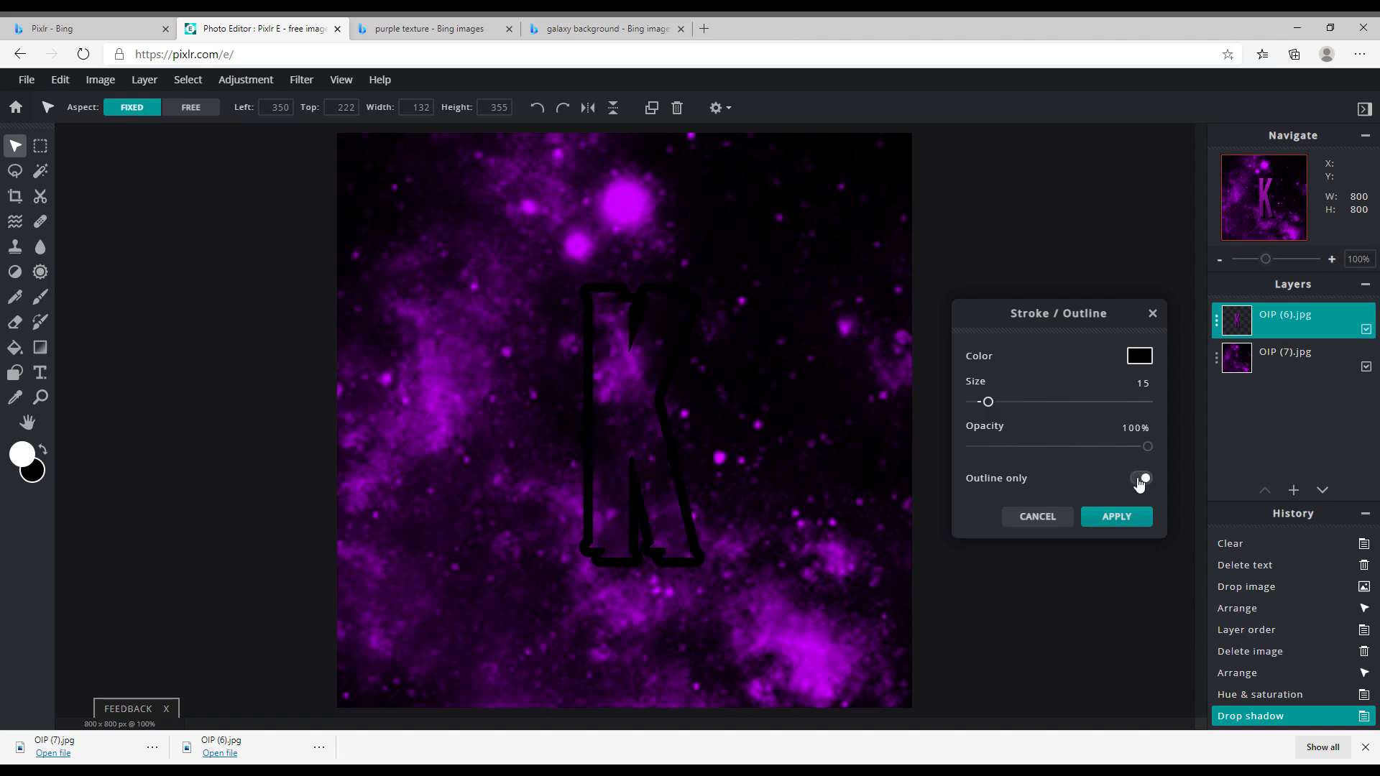
click(1140, 480)
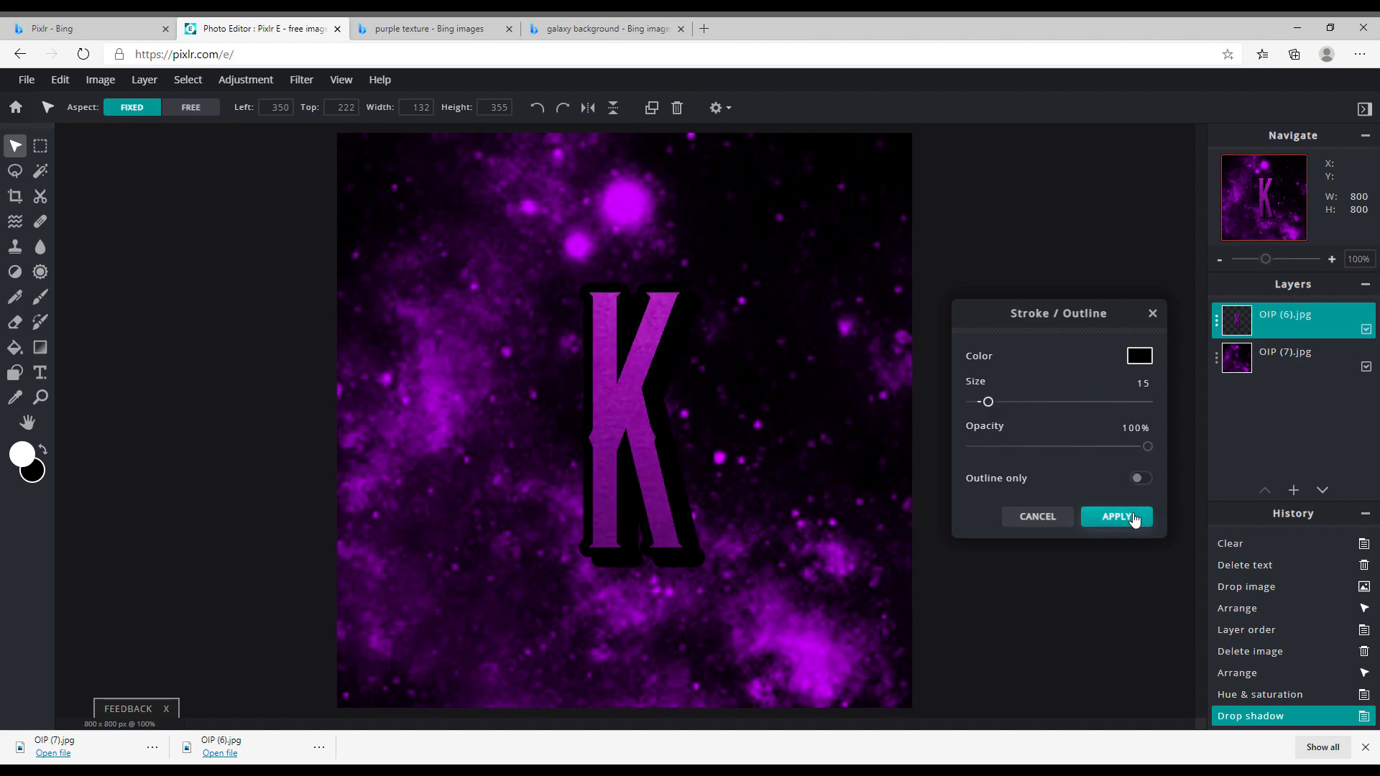
click(1133, 519)
mouse_move(652, 423)
mouse_down()
mouse_move(558, 422)
mouse_move(640, 429)
mouse_move(668, 412)
mouse_move(649, 419)
mouse_up()
click(1240, 350)
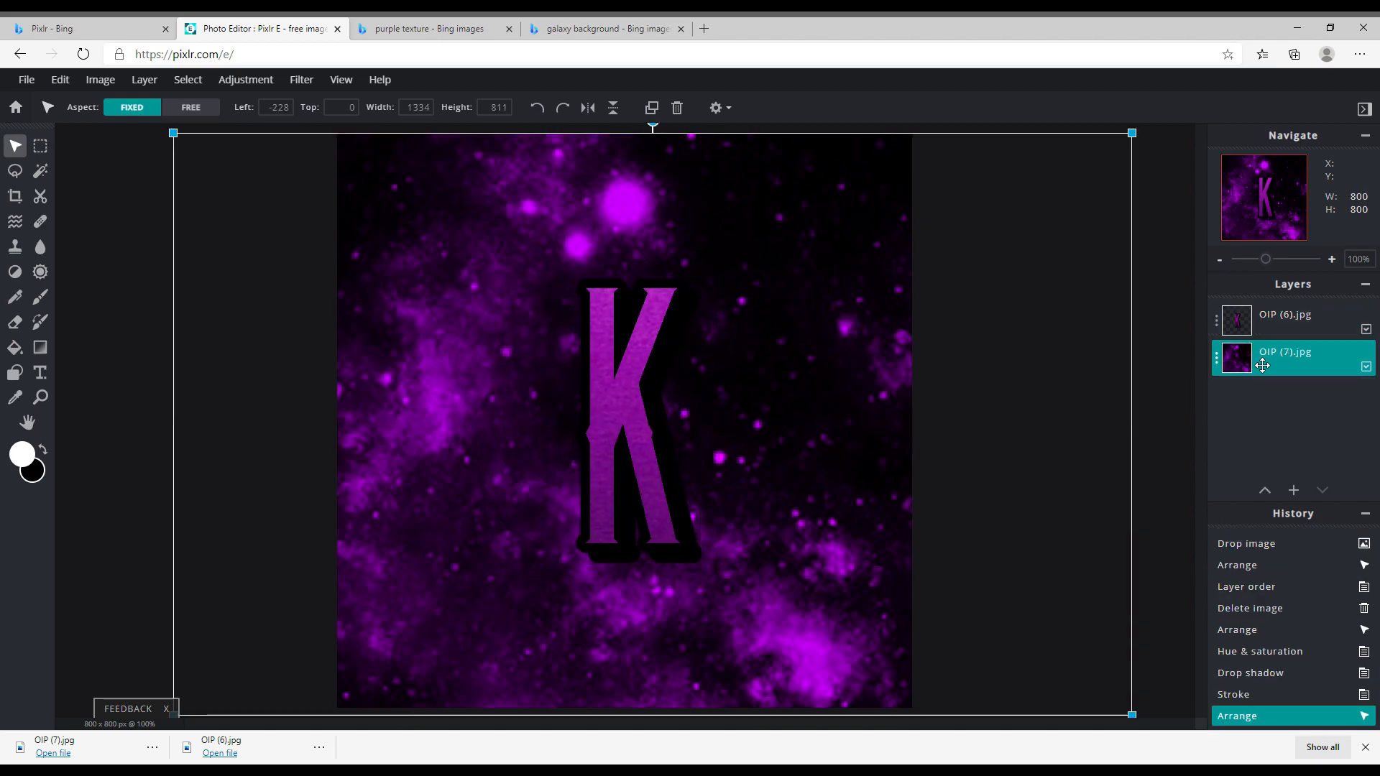
click(1241, 357)
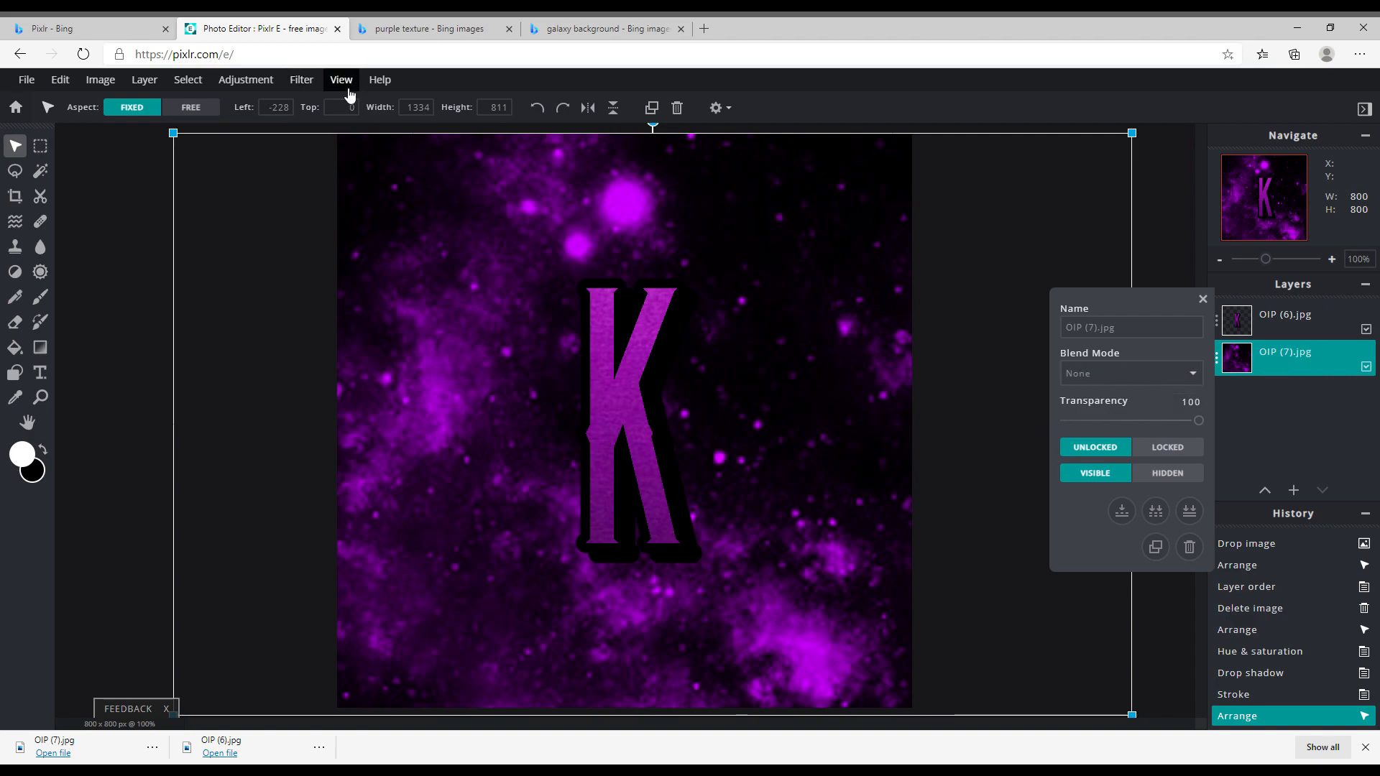
click(303, 82)
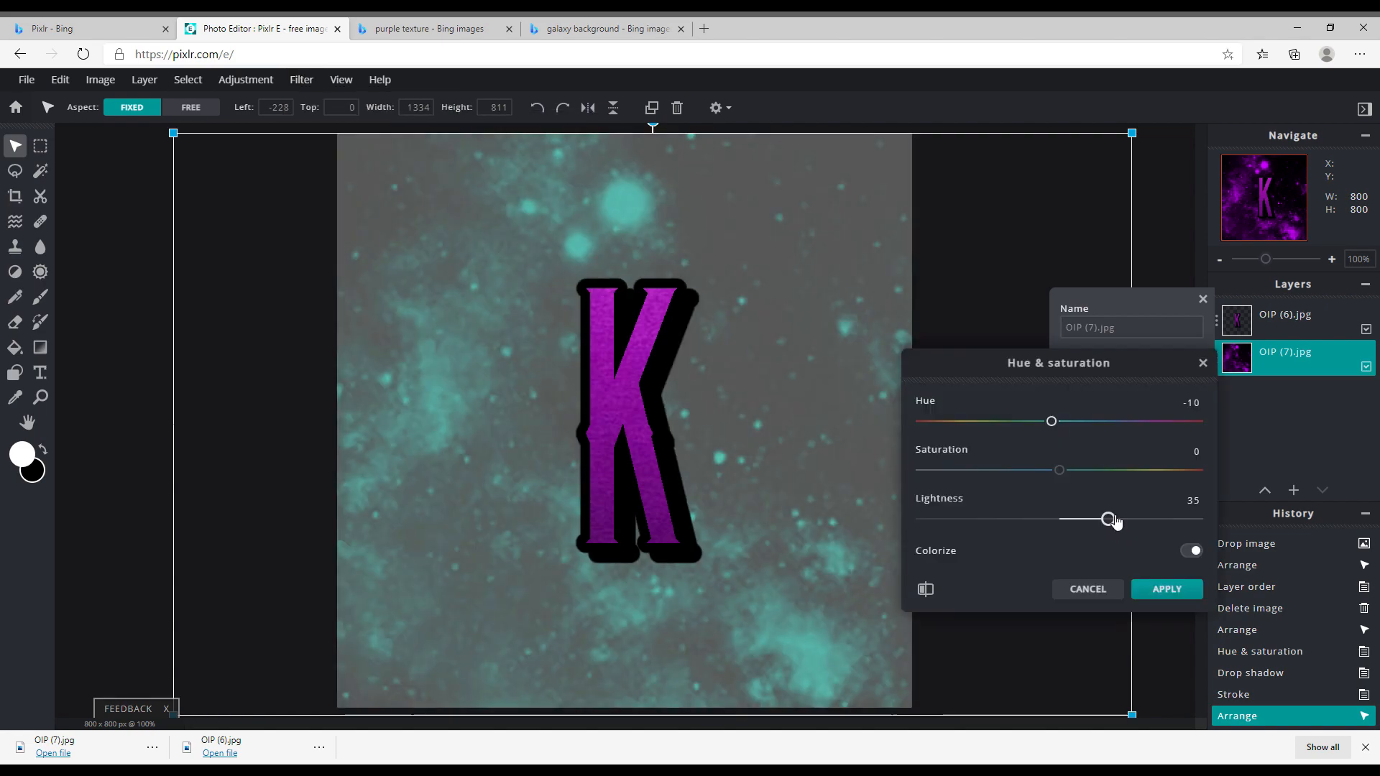
drag(1113, 520, 1227, 506)
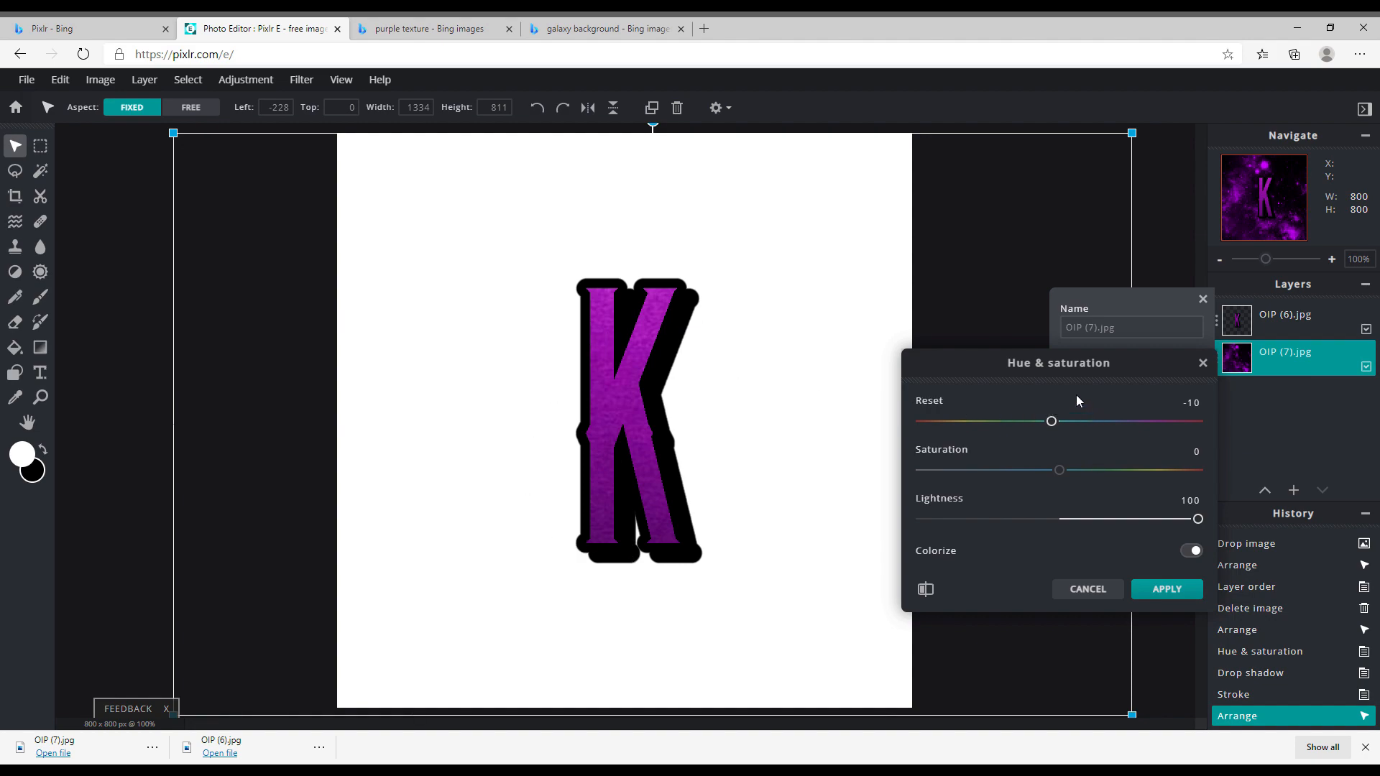
drag(1198, 519, 1059, 530)
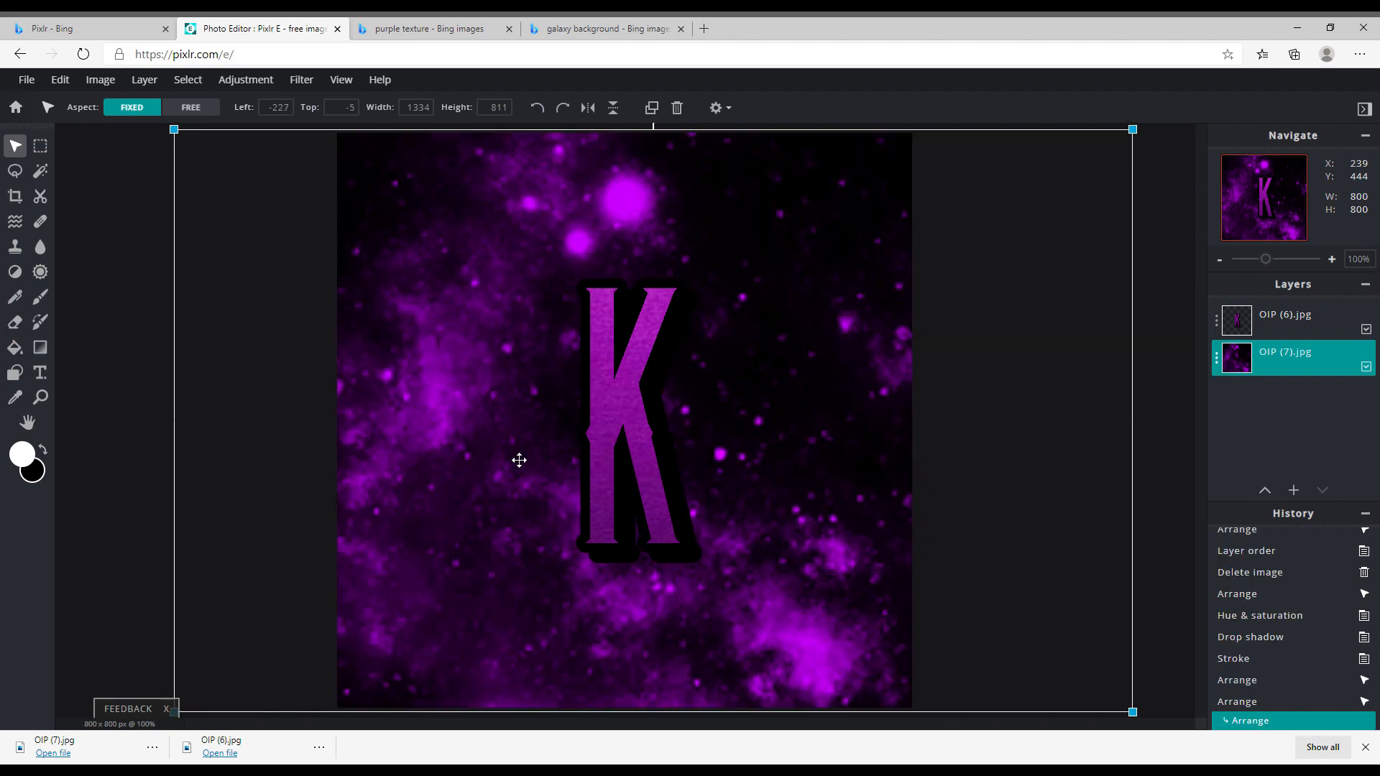
Step: Shift the galaxy image slightly left to a left position of -236 and a top position of 0
drag(431, 450, 423, 453)
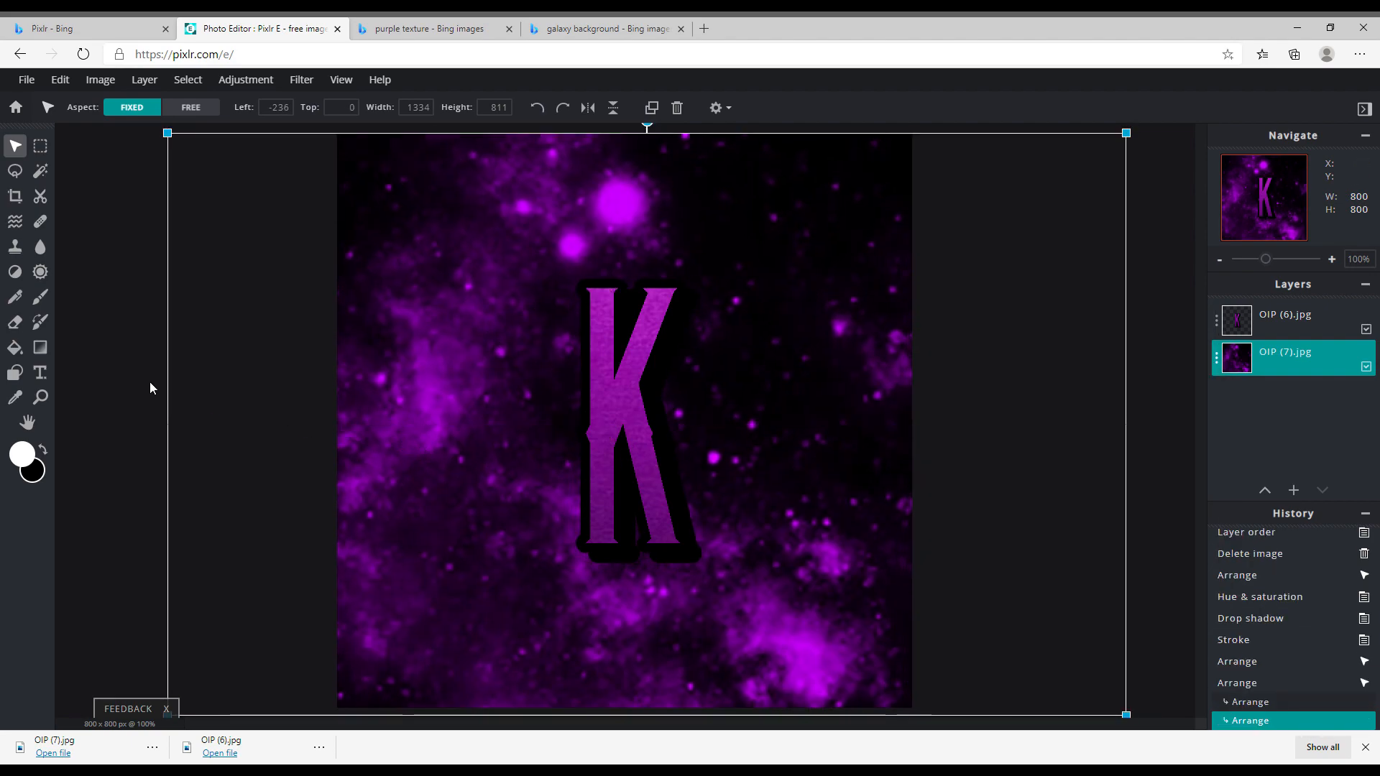
click(19, 206)
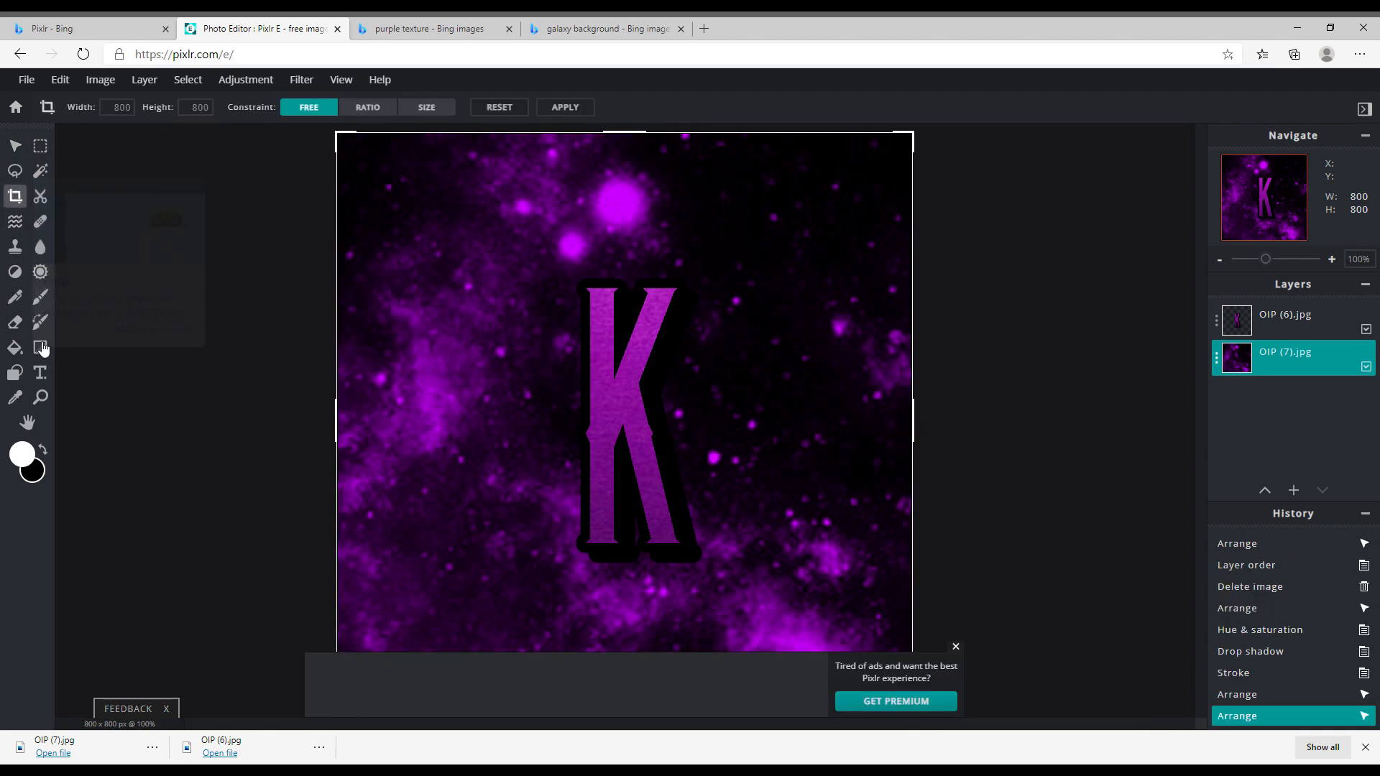
Step: Draw filled black rectangles with stroke 0 along all four canvas edges on the galaxy layer to form a frame
click(15, 372)
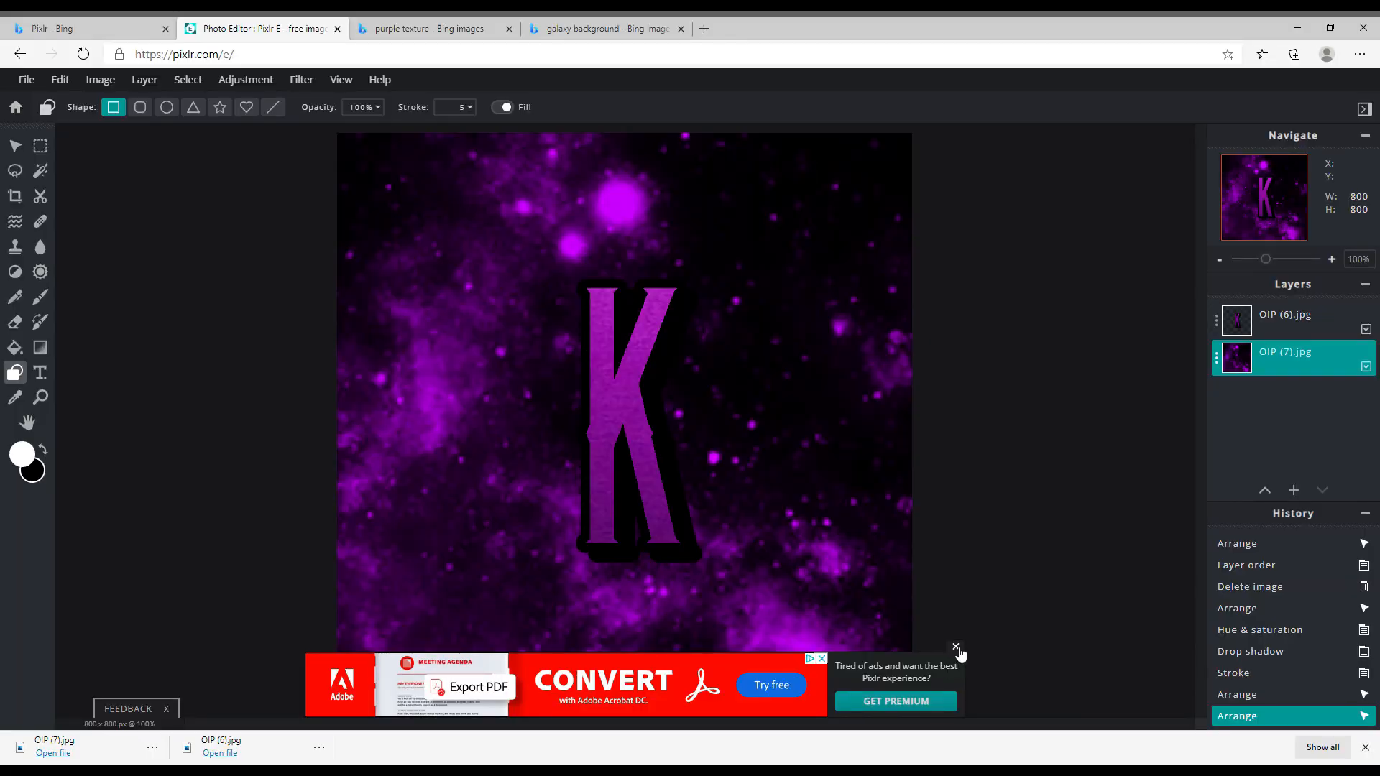
click(955, 647)
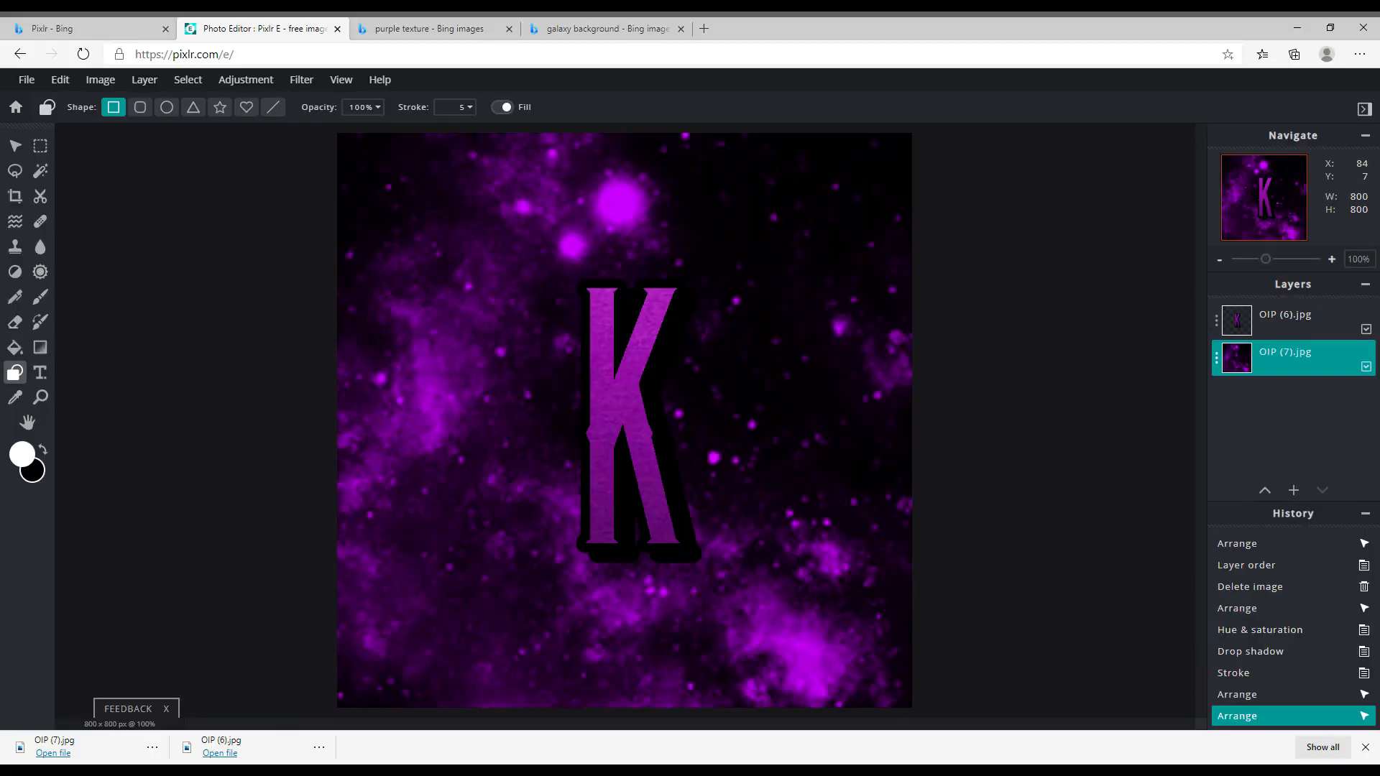
click(473, 109)
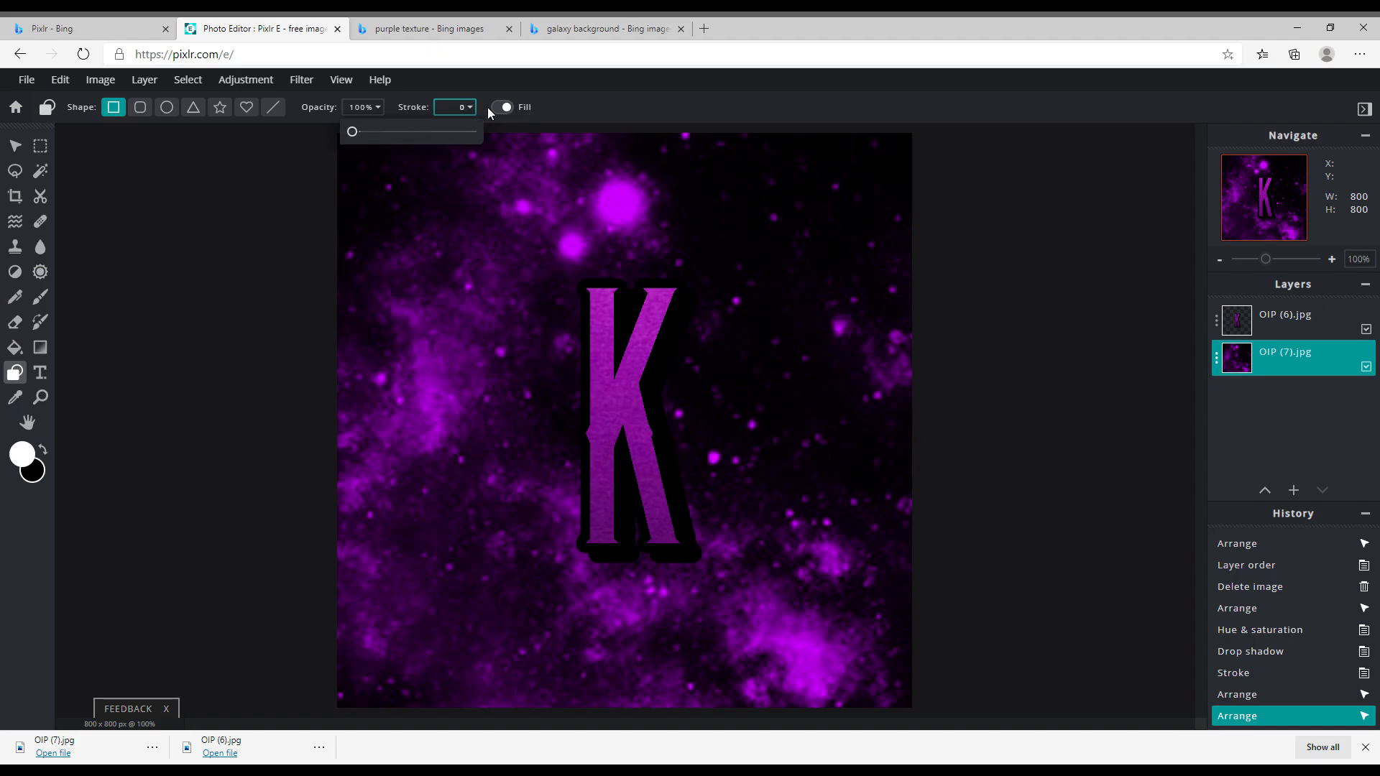
click(319, 176)
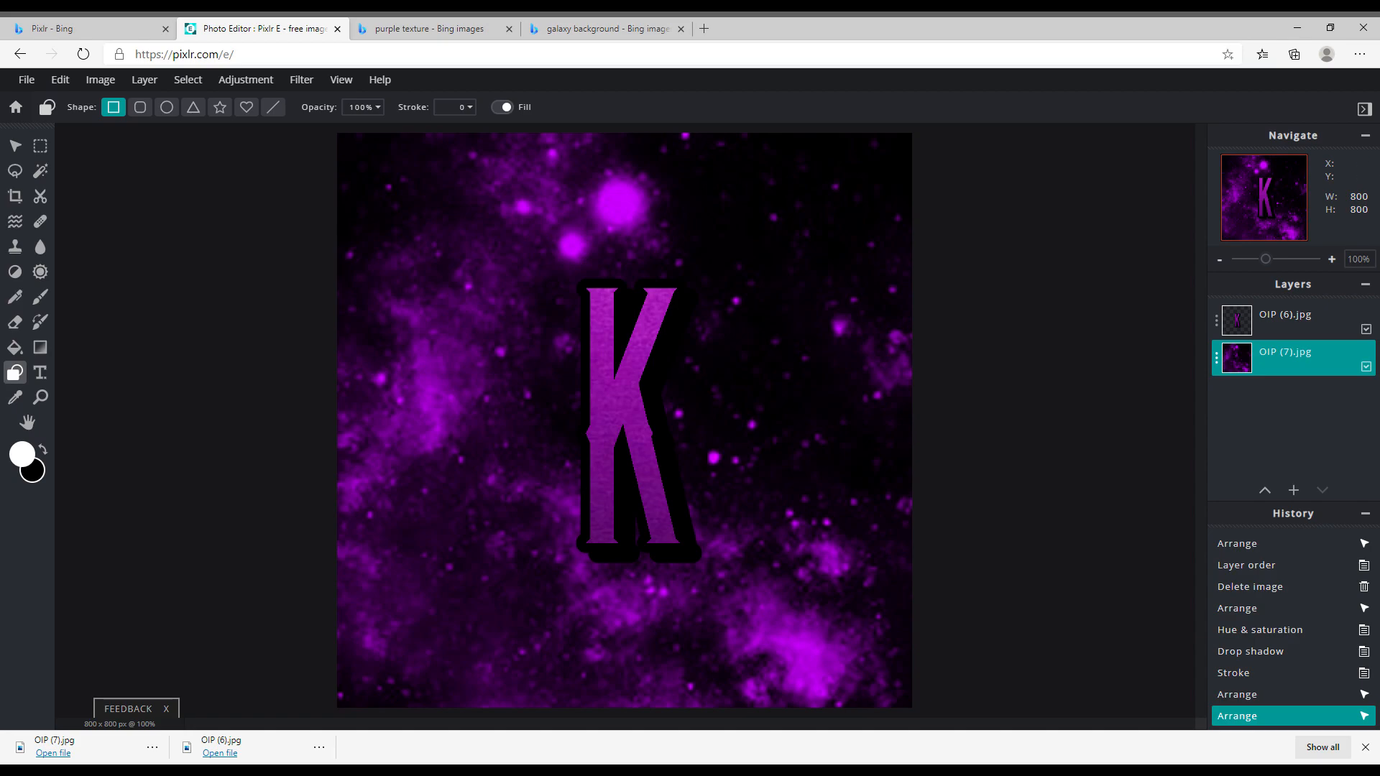
mouse_move(361, 161)
mouse_down()
mouse_move(372, 690)
mouse_move(379, 668)
mouse_up()
mouse_move(403, 716)
mouse_down()
mouse_move(376, 724)
mouse_move(904, 683)
mouse_move(915, 137)
mouse_move(503, 144)
mouse_move(335, 183)
mouse_up()
click(26, 81)
click(109, 204)
click(386, 184)
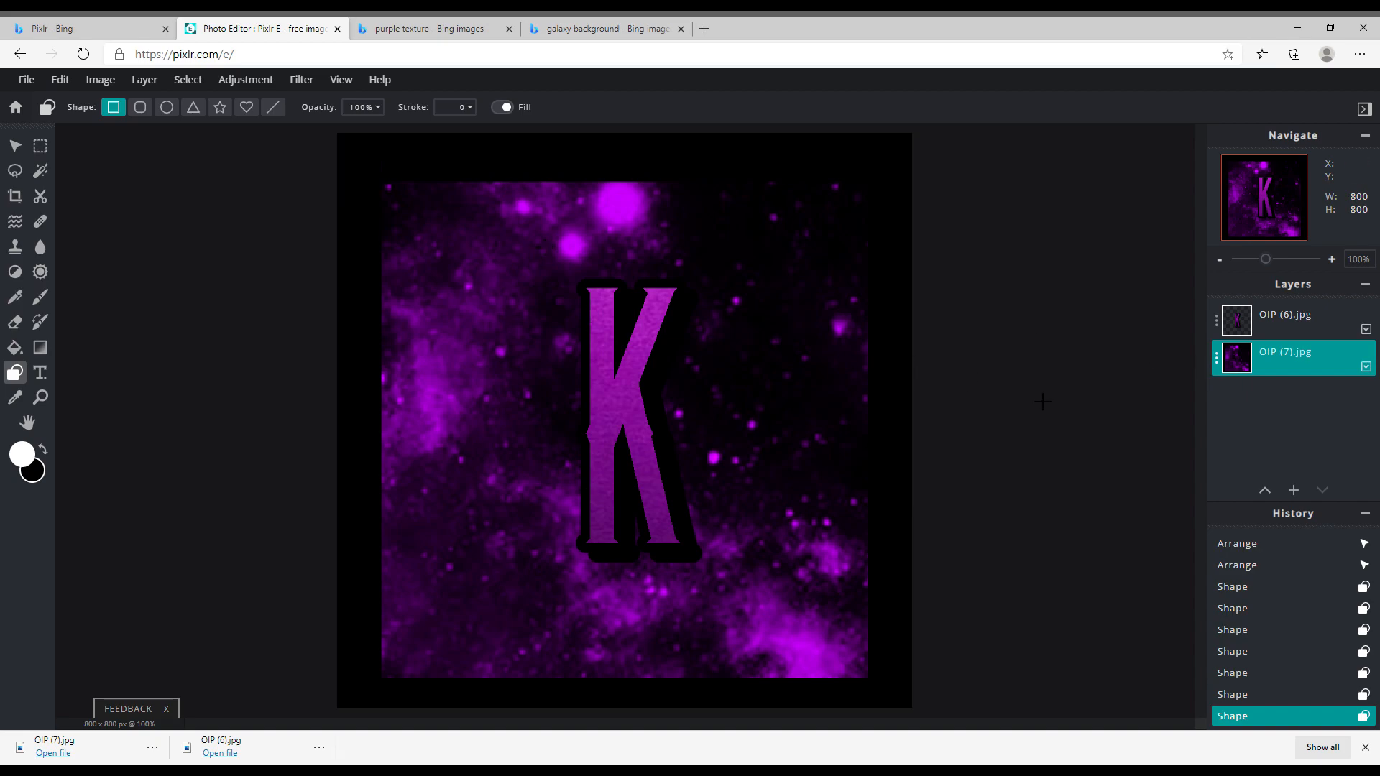
Step: Save the framed logo as an image file
click(27, 86)
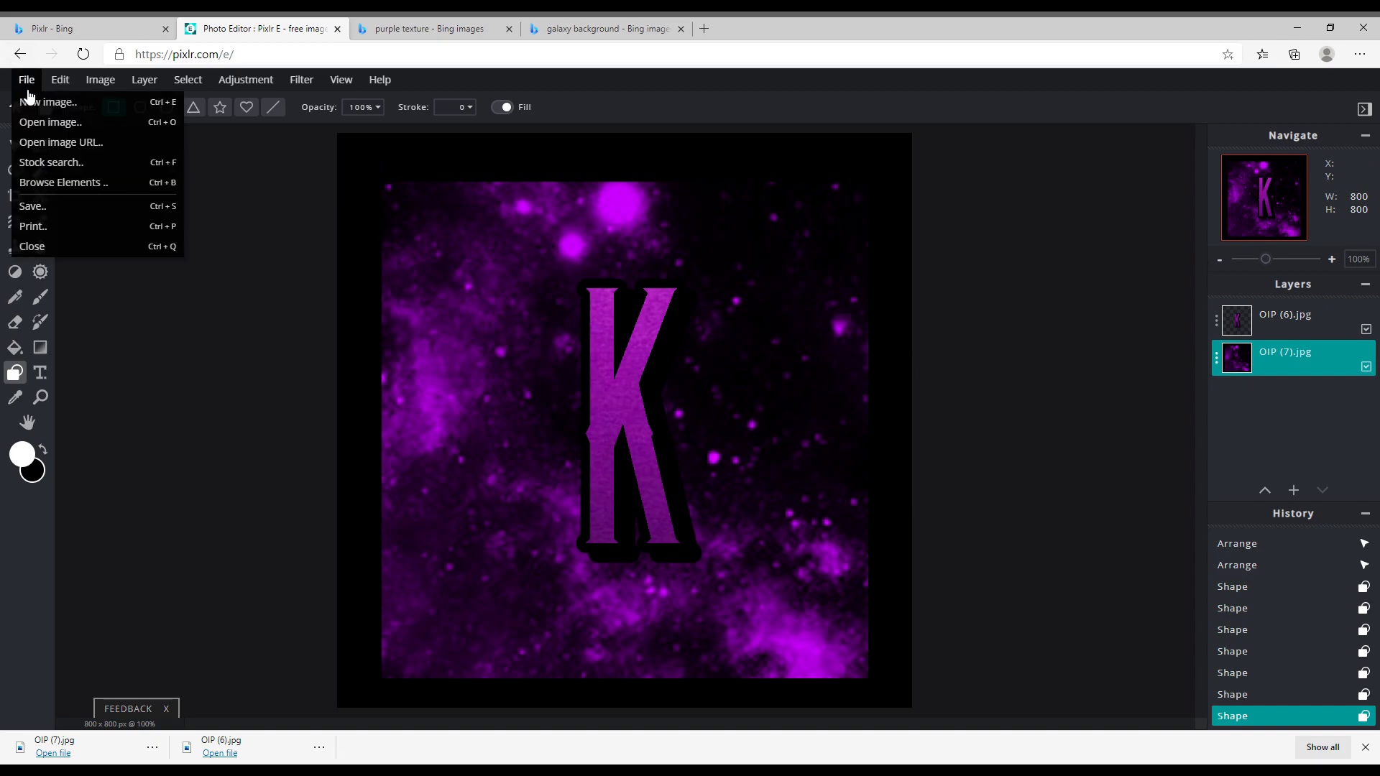